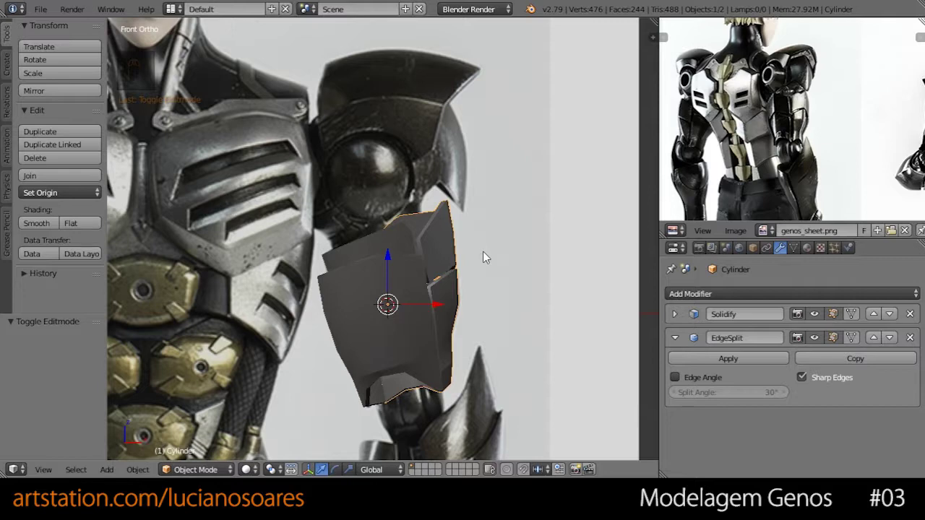
Step: Add a UV sphere with 16 segments and 8 rings, centred on the shoulder ball in the front reference
click(367, 181)
key(space)
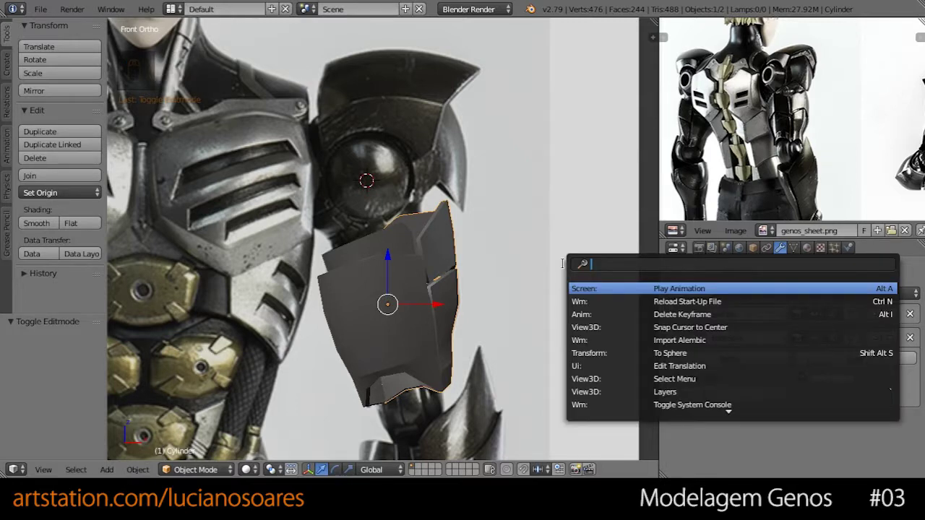
text(add uv)
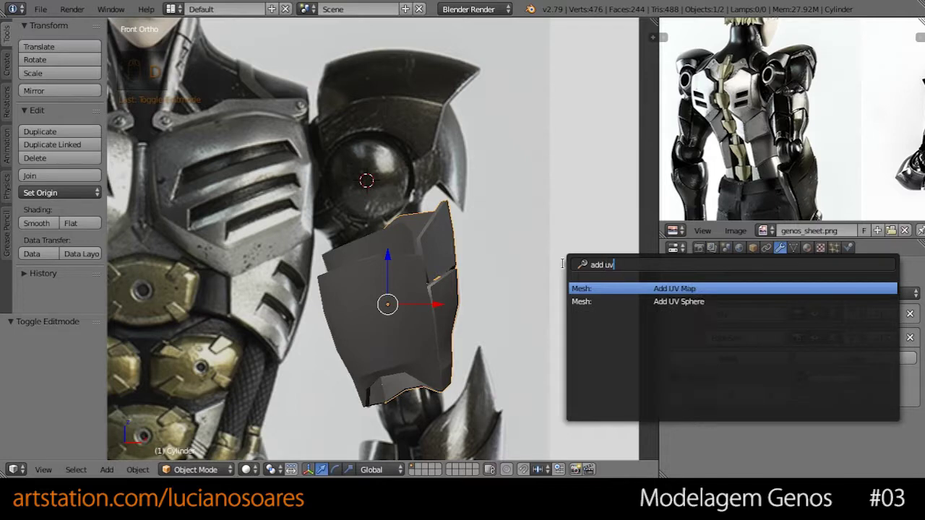
key(Down)
key(Return)
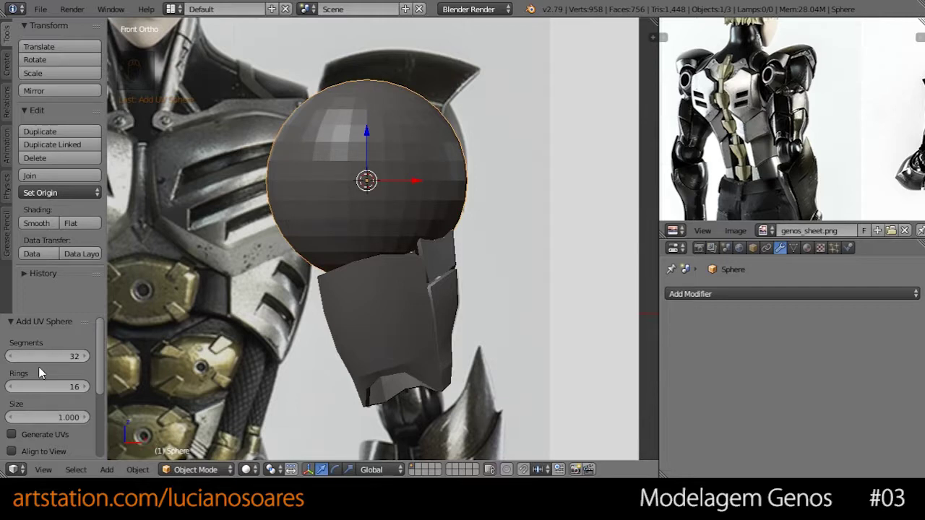
click(83, 356)
text(16)
key(Tab)
text(8)
key(Return)
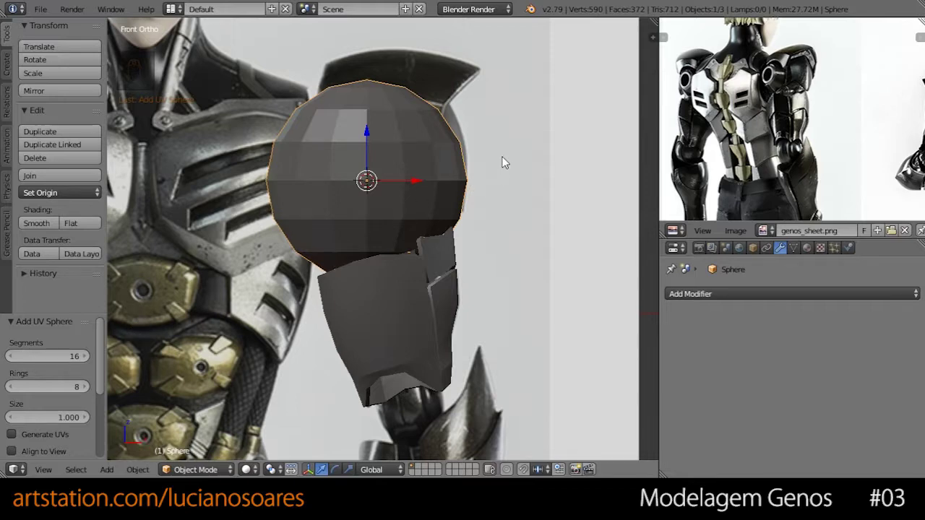
Step: Rotate the whole sphere mesh 90° about the global X axis in Edit Mode
key(Tab)
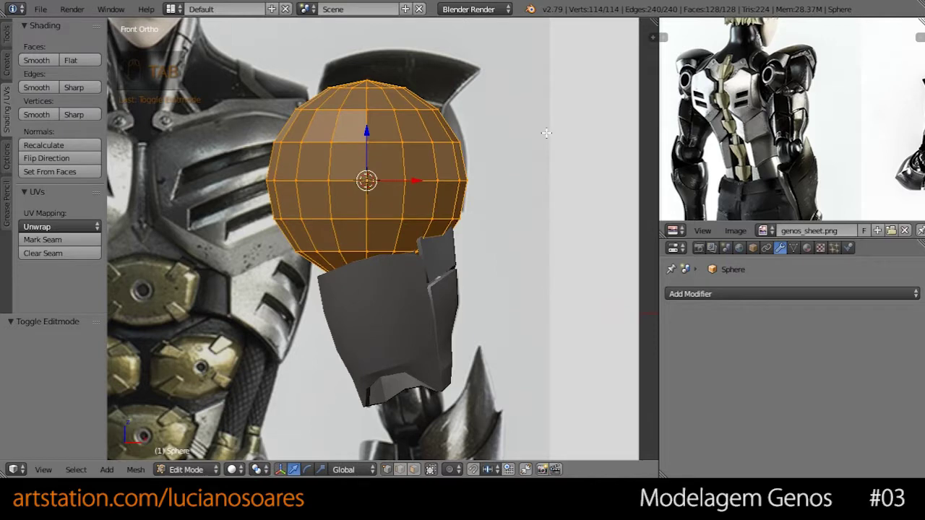
key(r)
key(x)
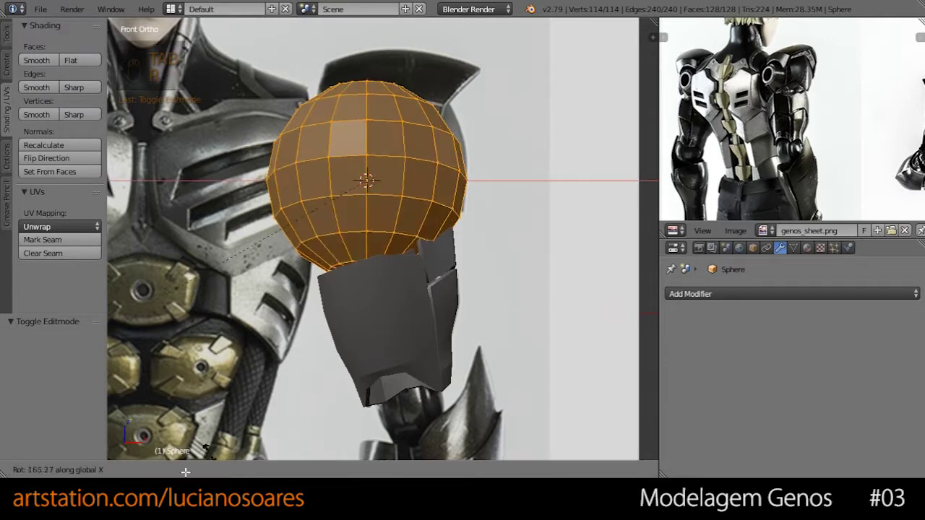
text(90)
key(Return)
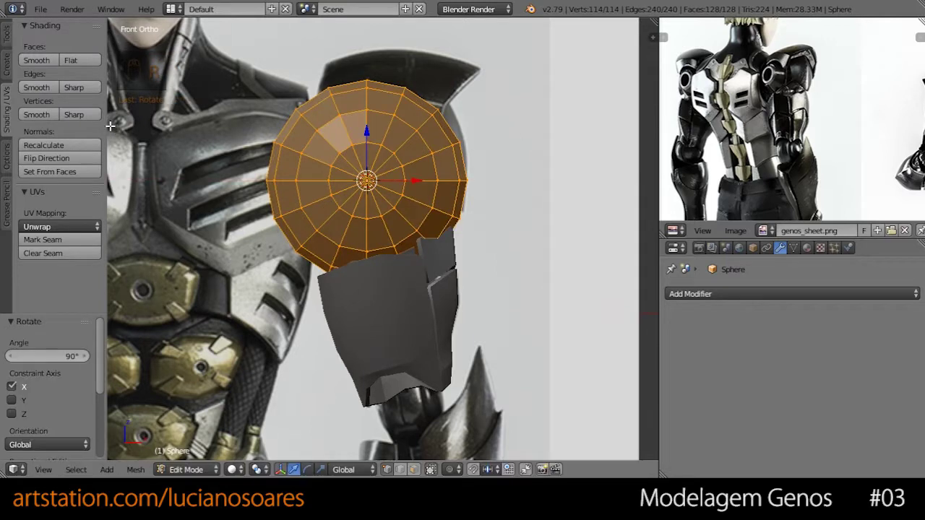
Step: Scale the sphere mesh to about 0.404, centre the sphere on the shoulder ball, and enlarge the mesh by about 1.063
key(s)
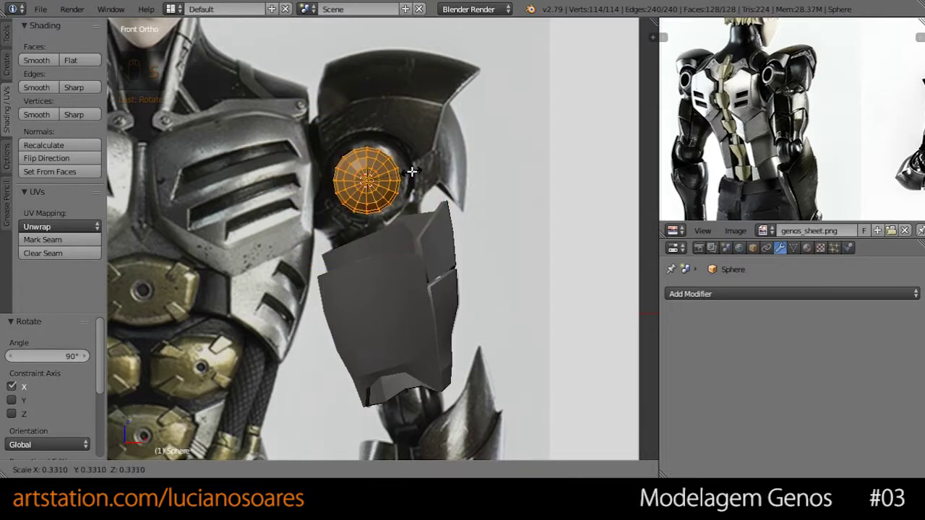
click(421, 172)
scroll(421, 172, up, 4)
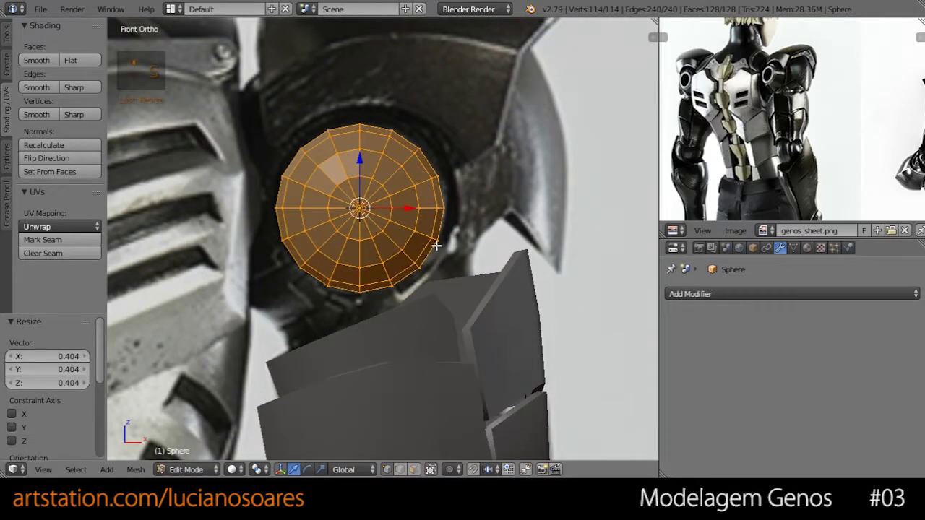
key(Tab)
key(g)
click(449, 243)
key(Tab)
key(s)
click(485, 266)
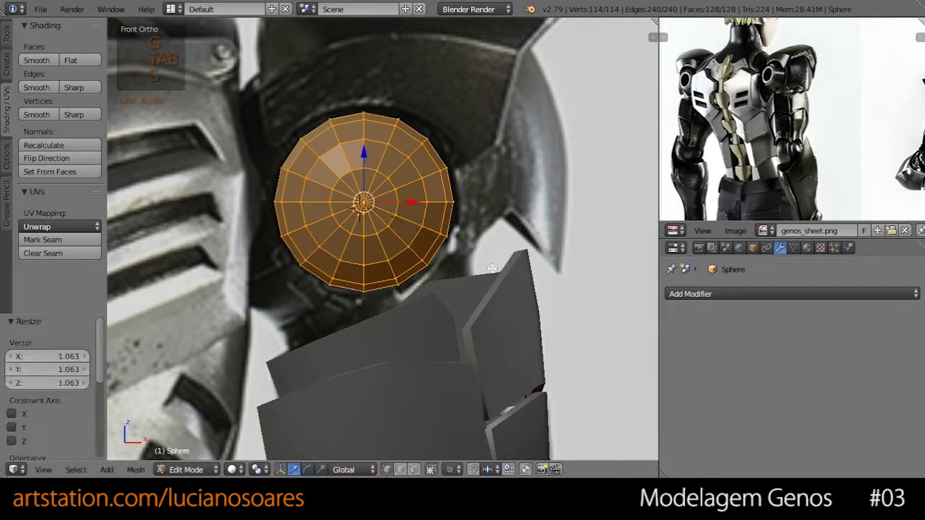
key(Tab)
scroll(483, 270, down, 2)
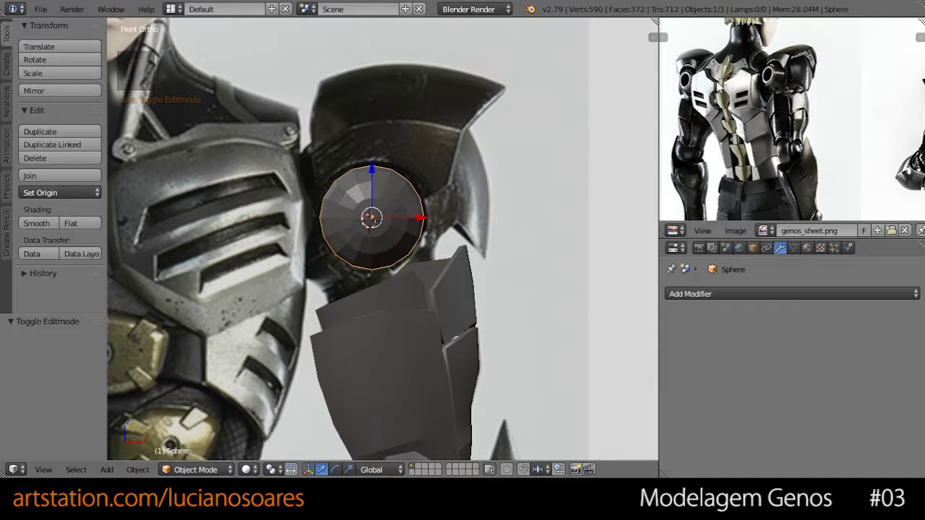
Step: Examine the shoulder joint and armour from behind in the genos_sheet.png reference
scroll(807, 72, up, 3)
middle_drag(806, 72, 834, 106)
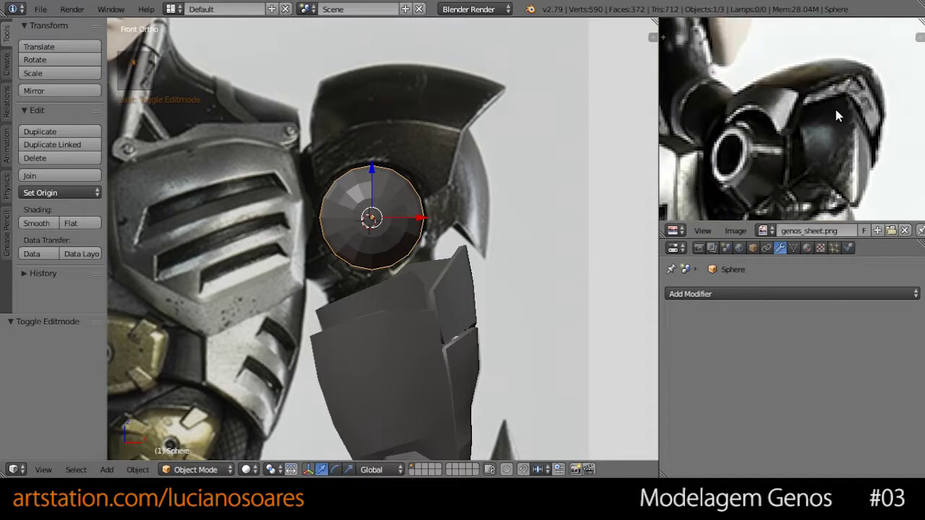
scroll(792, 111, up, 2)
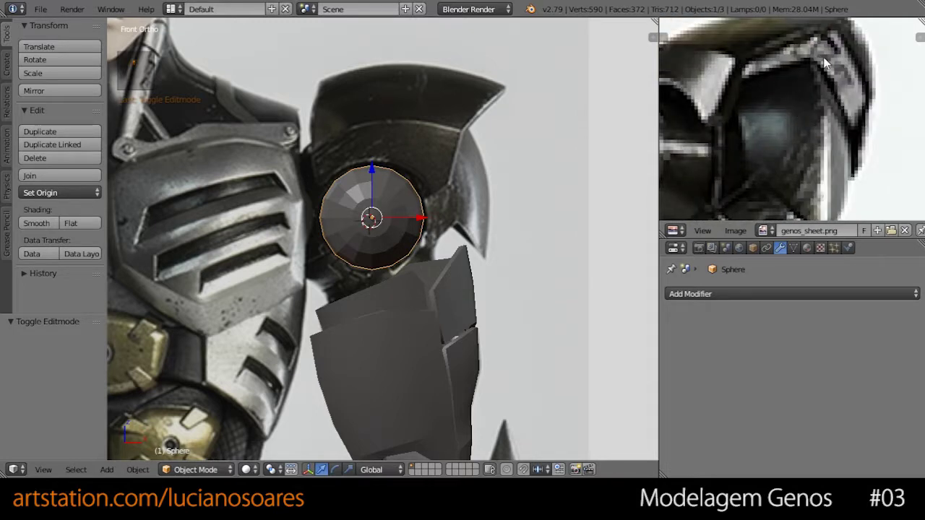
scroll(818, 71, down, 4)
scroll(807, 94, down, 1)
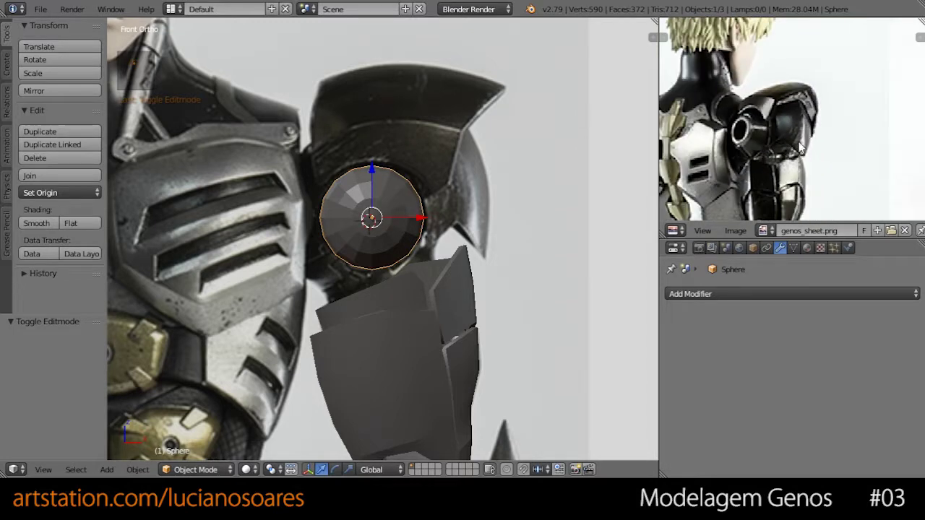
scroll(799, 130, up, 1)
scroll(797, 125, up, 3)
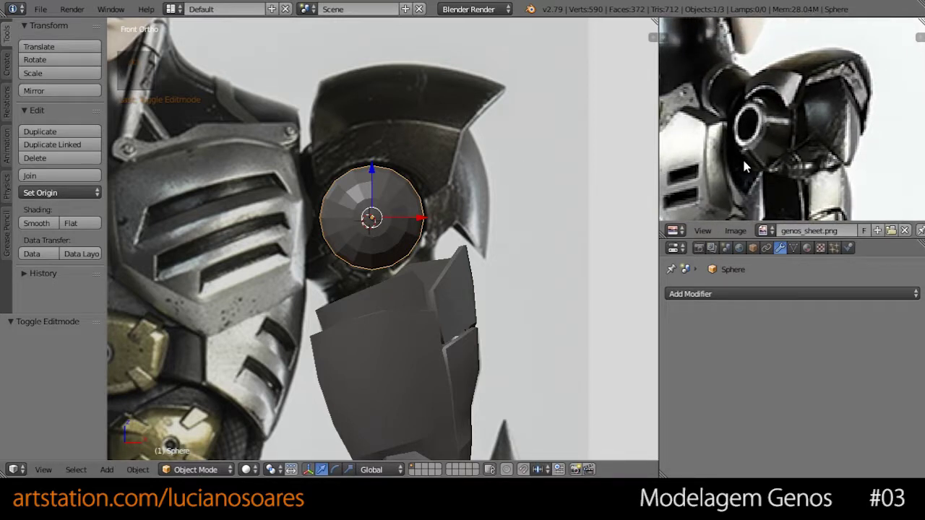
scroll(353, 233, up, 2)
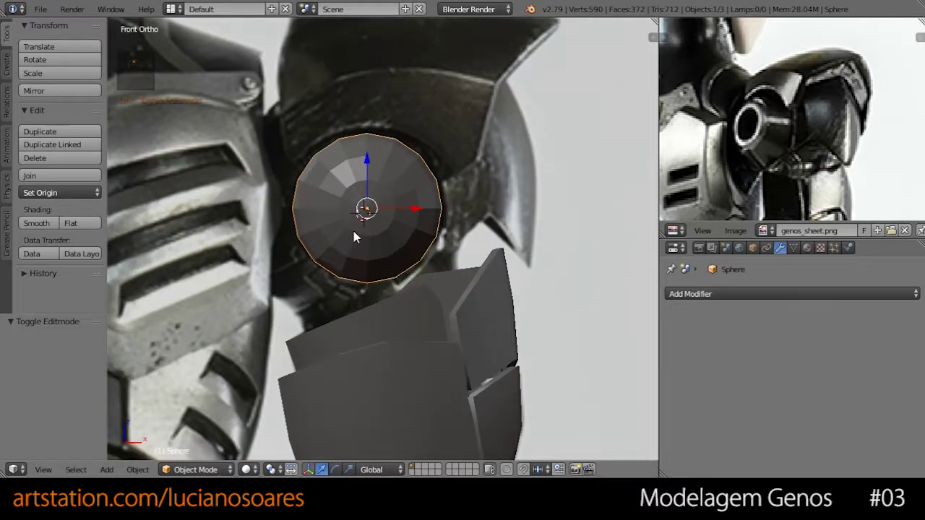
Step: Try enlarging the sphere mesh by about 1.68 and shifting it about -0.047 in X and 0.066 in Z
key(Tab)
key(s)
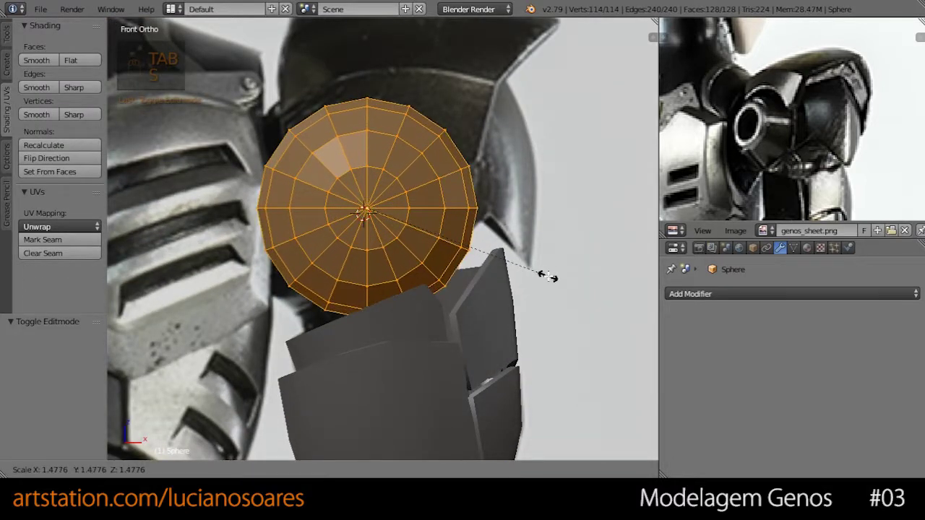
click(573, 288)
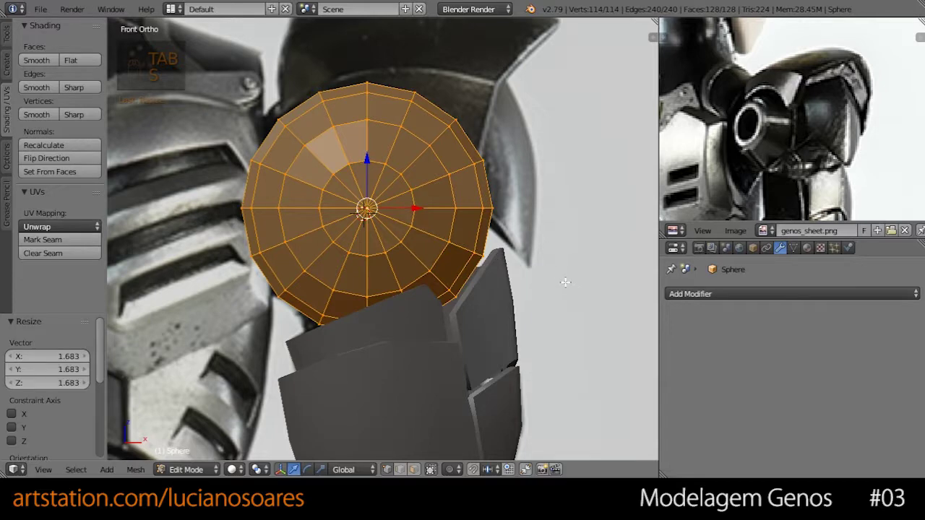
key(g)
click(552, 264)
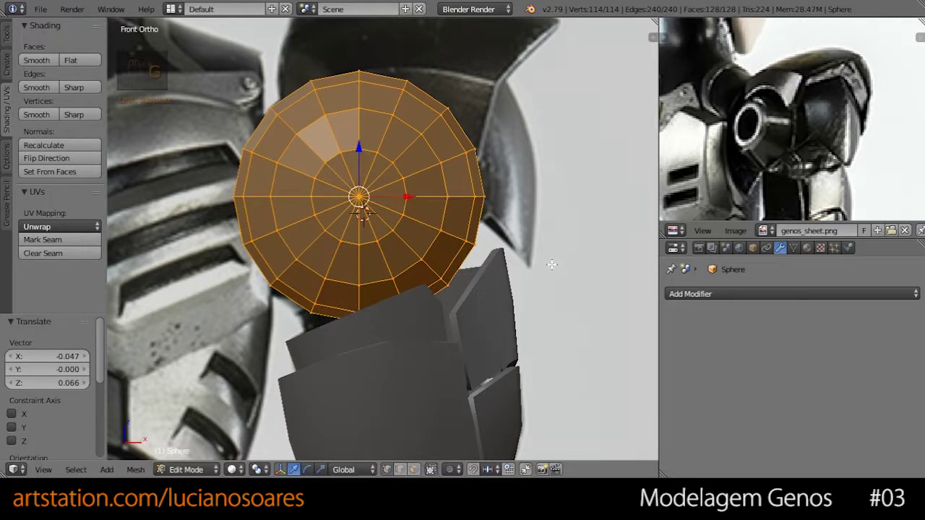
Step: Scale the enlarged sphere mesh by about 0.9 and reposition it around the shoulder joint using the reference in wireframe
key(z)
key(s)
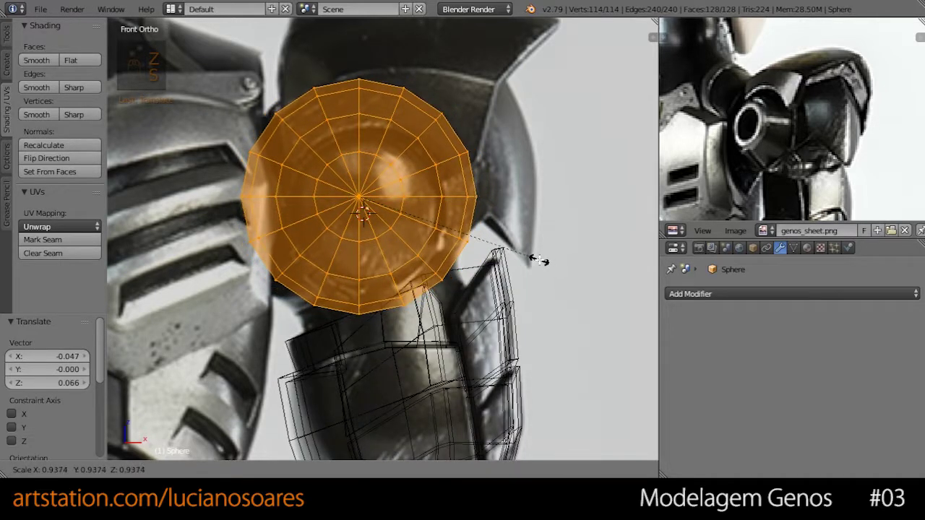
click(535, 255)
key(g)
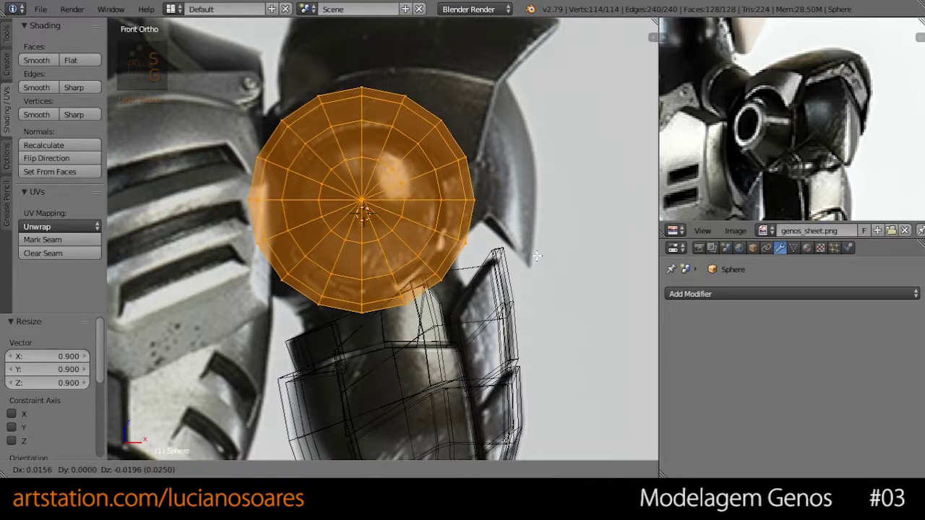
click(540, 265)
key(z)
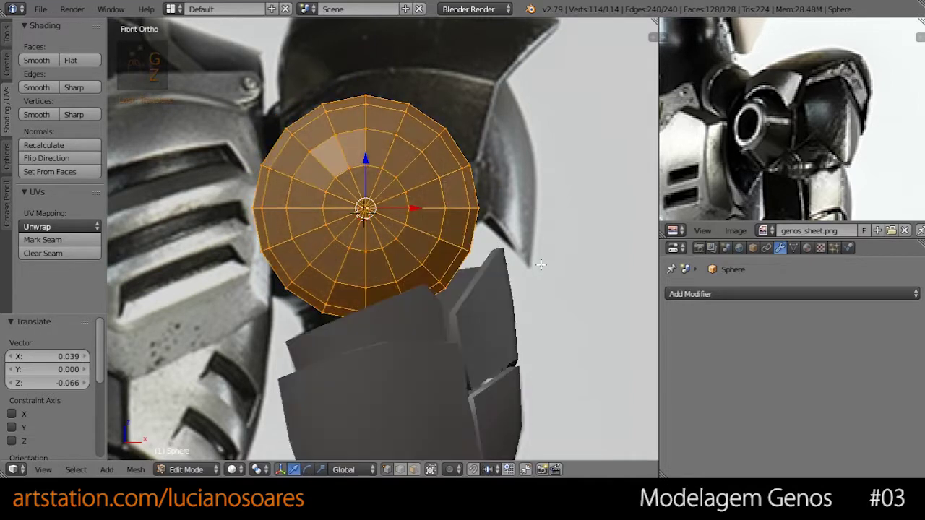
key(z)
key(g)
click(539, 260)
Step: Scale the sphere mesh by about 0.658 and shift it about 0.016 in X to fit the shoulder ball
key(z)
key(s)
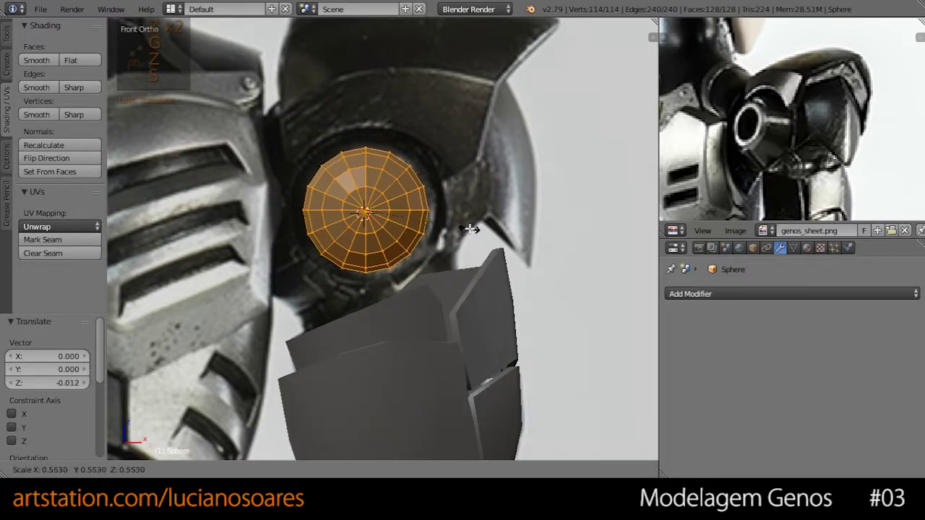
click(489, 241)
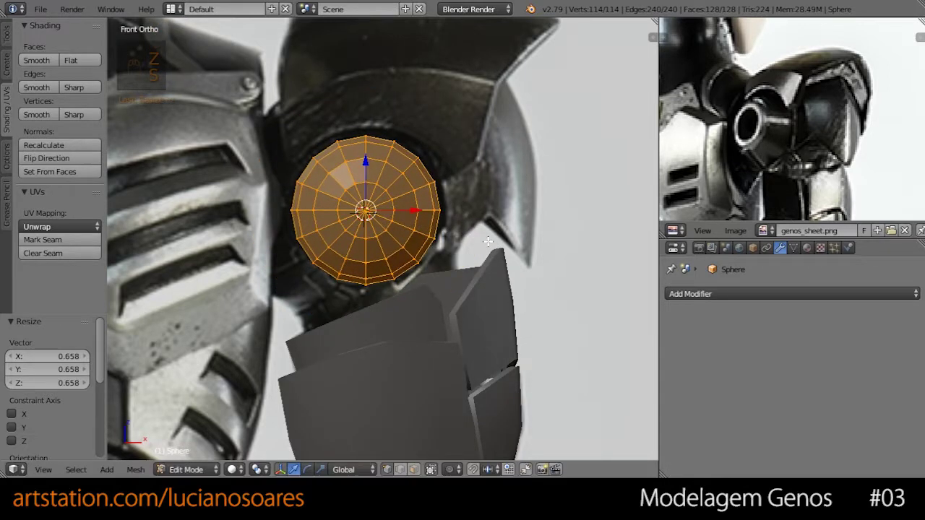
key(g)
click(477, 235)
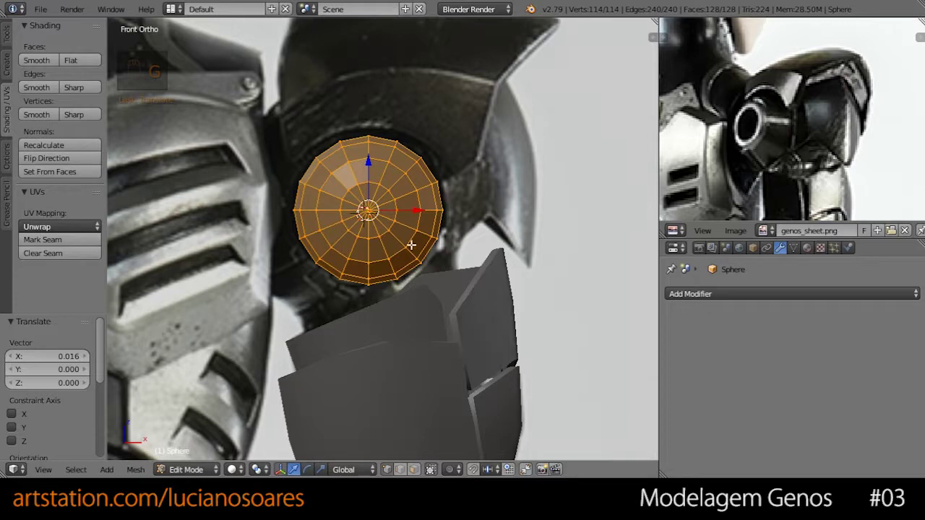
key(z)
key(z)
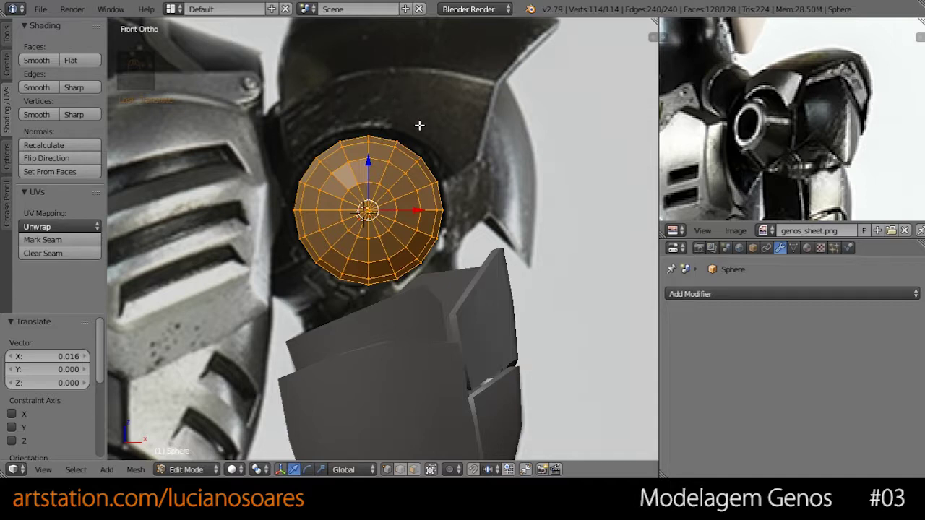
Step: Enlarge the whole sphere mesh uniformly by about 1.118 around the shoulder ball
key(s)
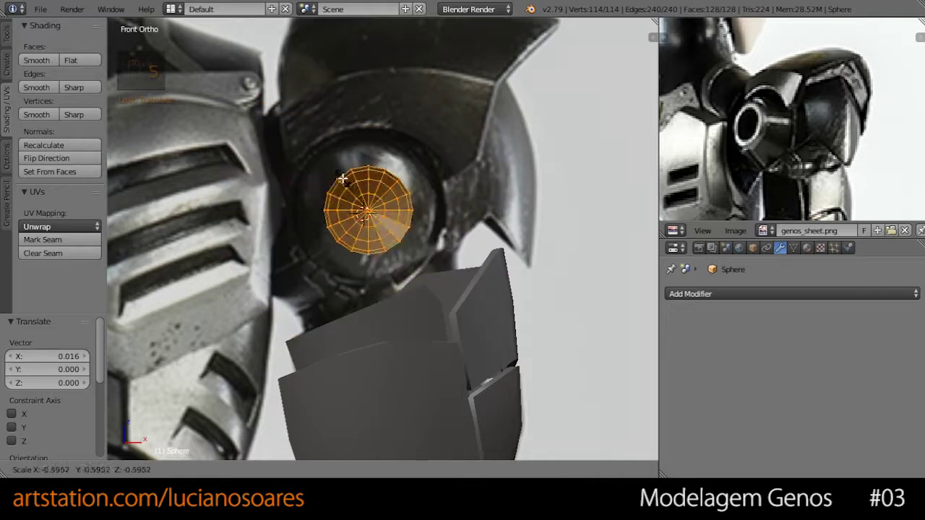
right_click(394, 172)
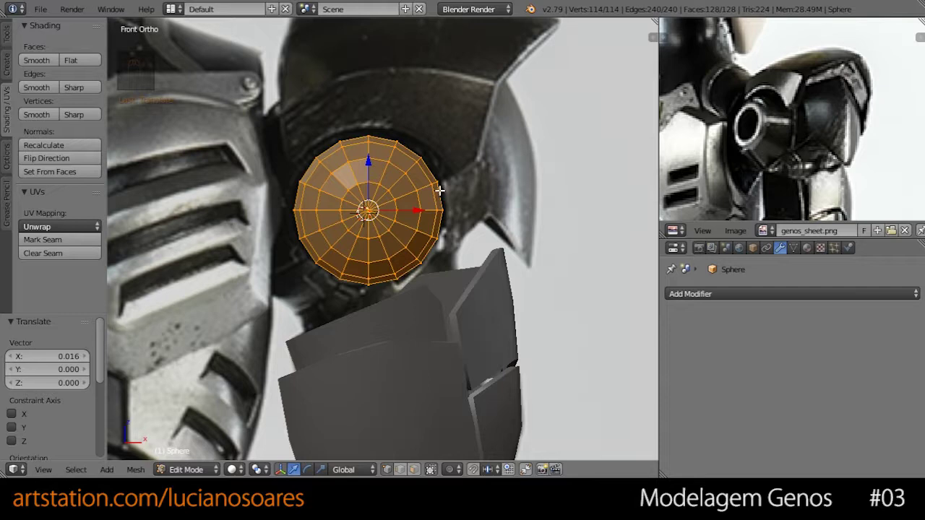
key(s)
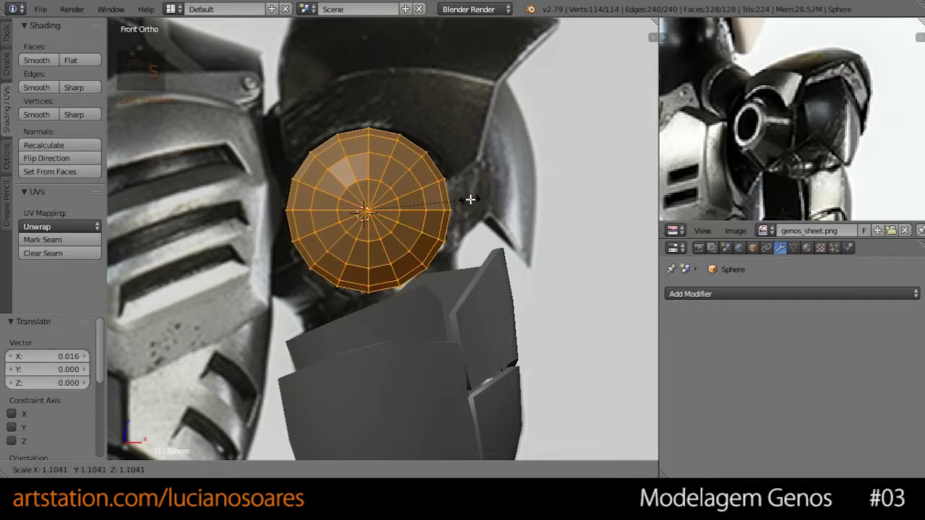
click(470, 199)
Step: Select the sphere's middle edge loop and grow the selection to two face rings on each side
middle_drag(504, 159, 365, 146)
alt+click(387, 179)
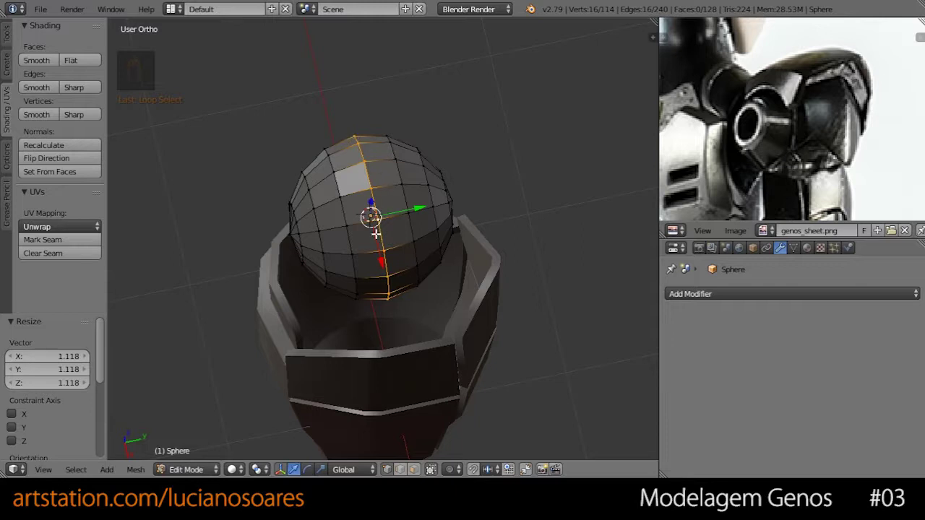
key(ctrl+KP_Add)
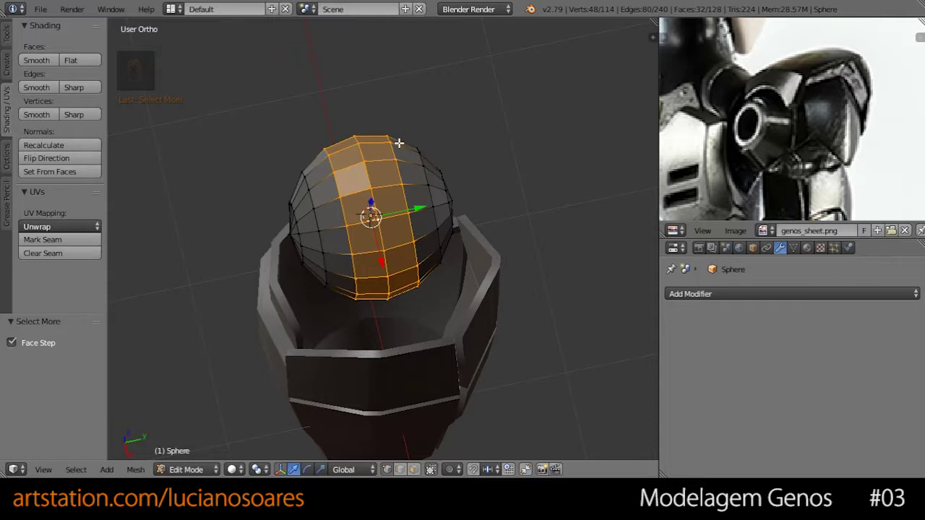
key(ctrl+KP_Add)
Step: Compare the selected band with the front reference in wireframe and reduce it to one face ring on each side of the middle
key(KP_1)
key(z)
key(z)
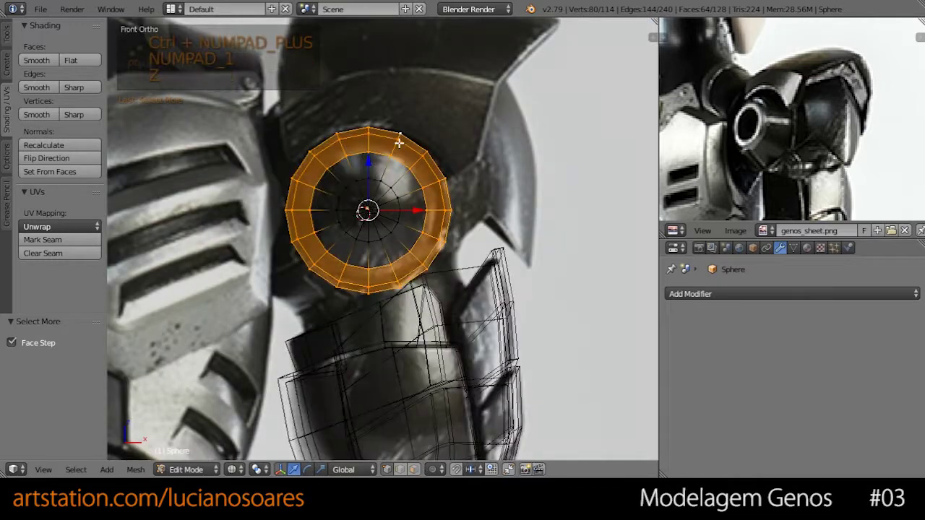
middle_drag(397, 183, 365, 194)
key(KP_1)
key(z)
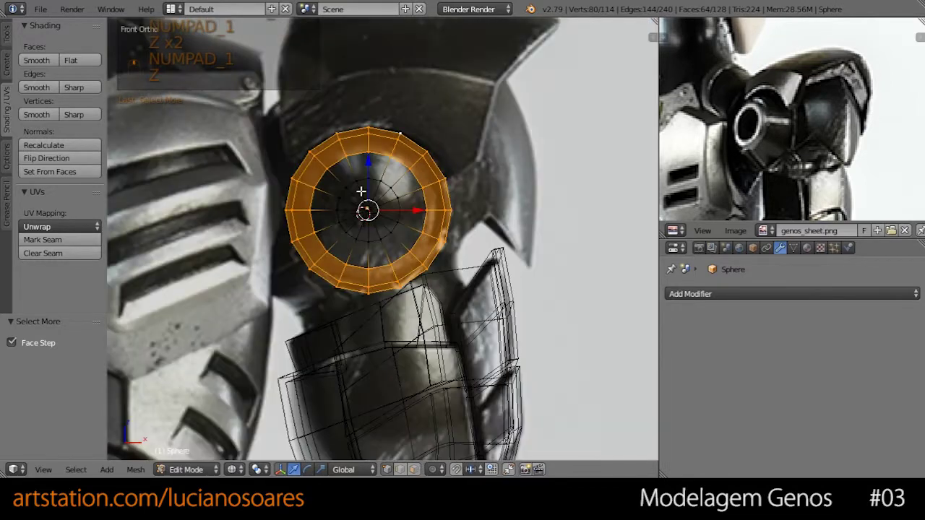
key(z)
scroll(376, 181, up, 2)
key(z)
key(ctrl+KP_Subtract)
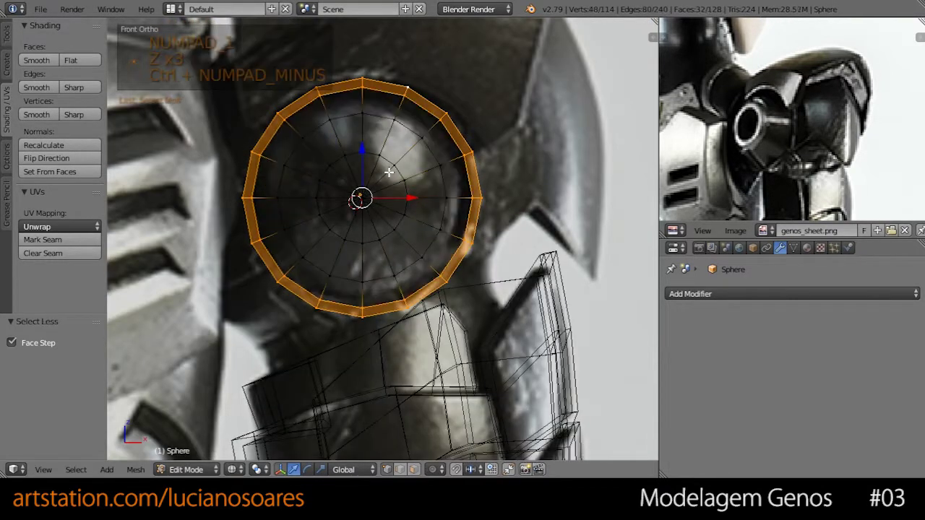
key(z)
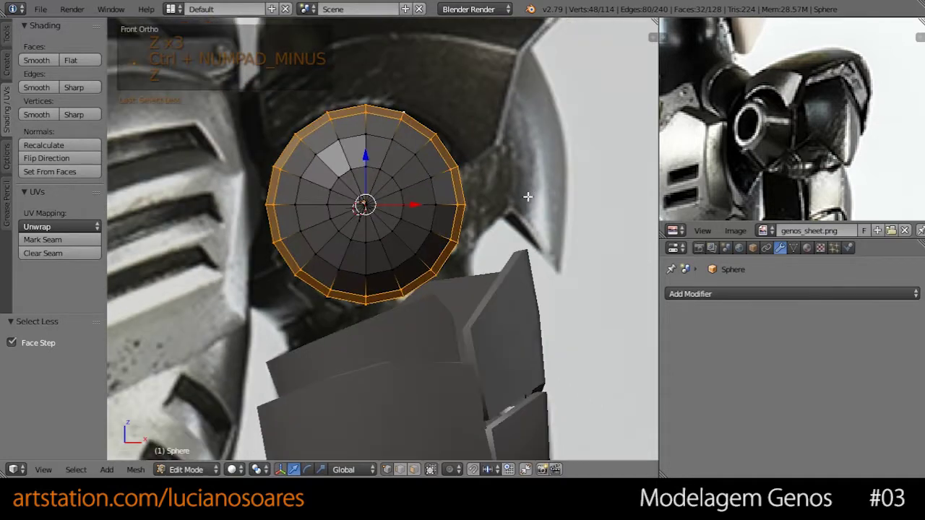
Step: Try extruding the selected middle band outward with a uniform scale of about 1.84
middle_drag(528, 192, 412, 256)
middle_drag(442, 186, 465, 184)
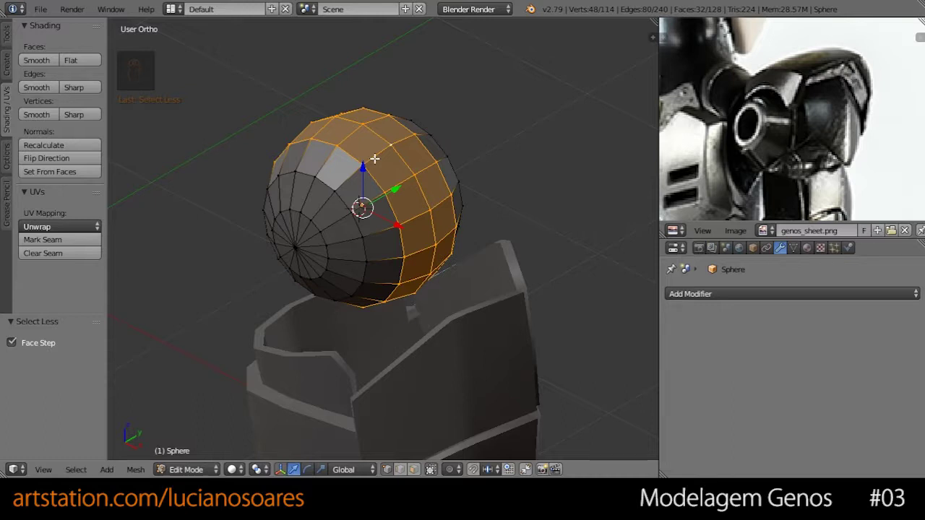
middle_drag(448, 200, 482, 187)
key(e)
key(s)
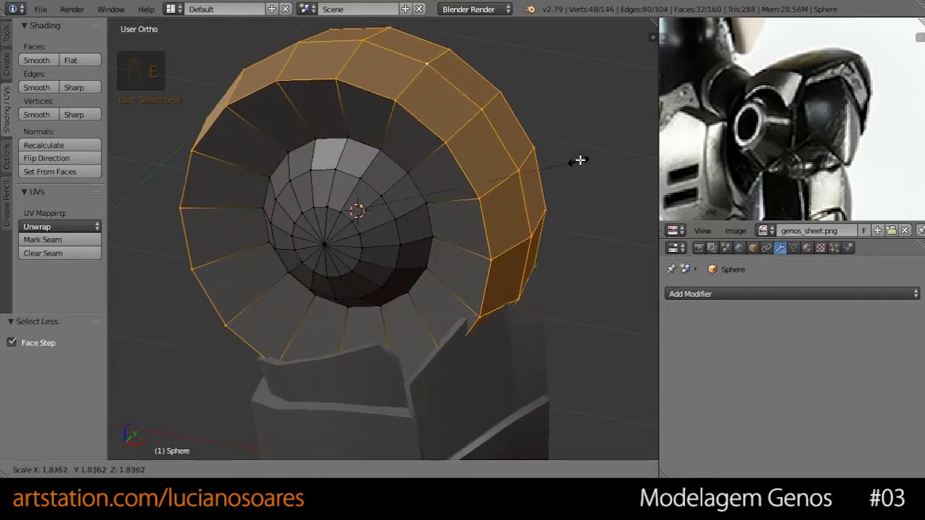
click(585, 160)
middle_drag(368, 206, 479, 209)
key(ctrl+z)
scroll(479, 209, up, 3)
scroll(478, 209, down, 2)
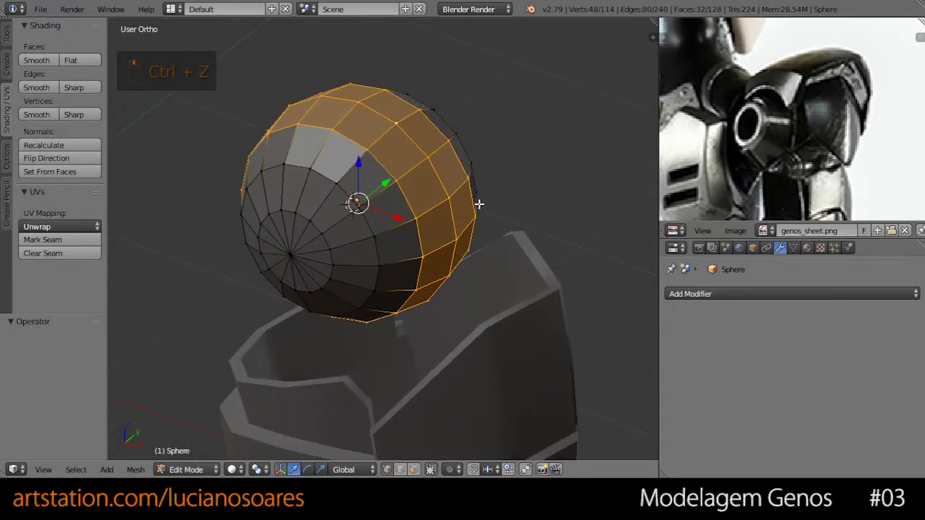
scroll(485, 215, down, 2)
middle_drag(410, 209, 394, 211)
key(s)
key(y)
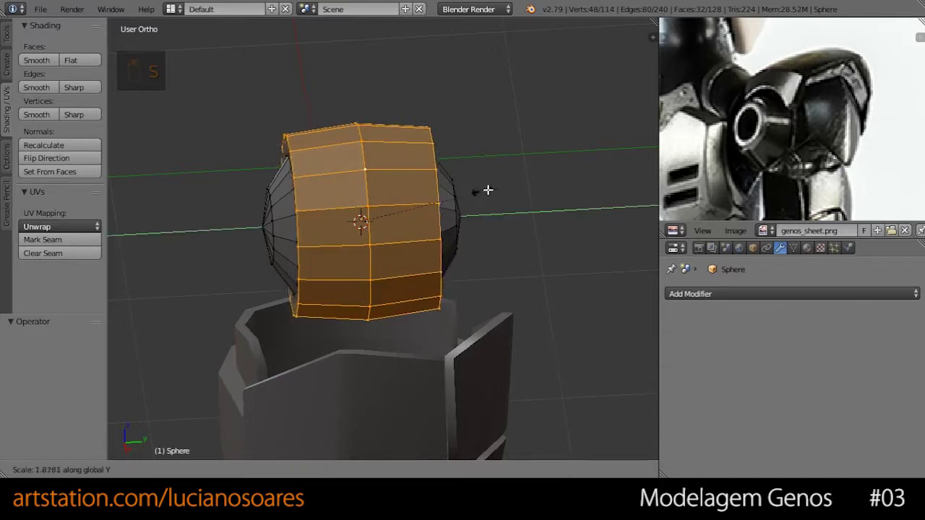
right_click(483, 192)
Step: Widen the selected middle band of the sphere by scaling it about 1.321 along Y only
middle_drag(414, 193, 456, 221)
key(s)
key(y)
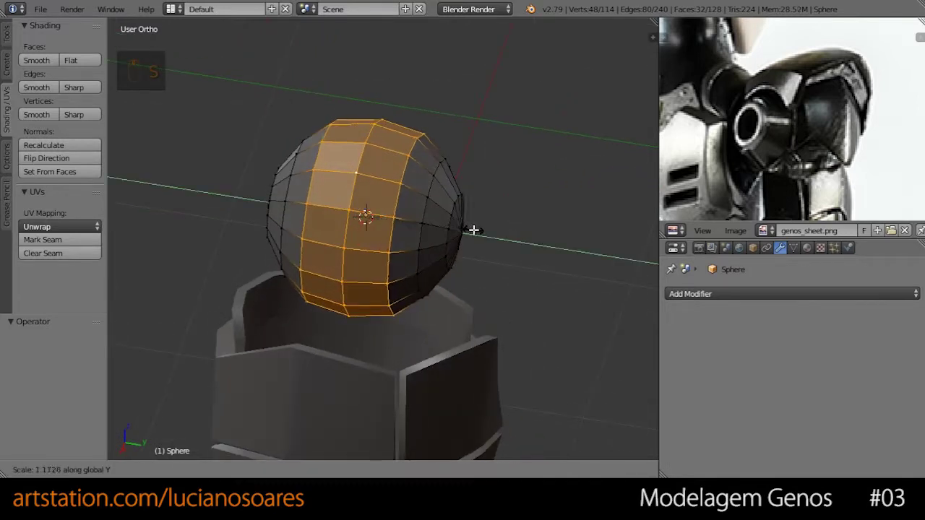
click(486, 232)
middle_drag(486, 232, 440, 239)
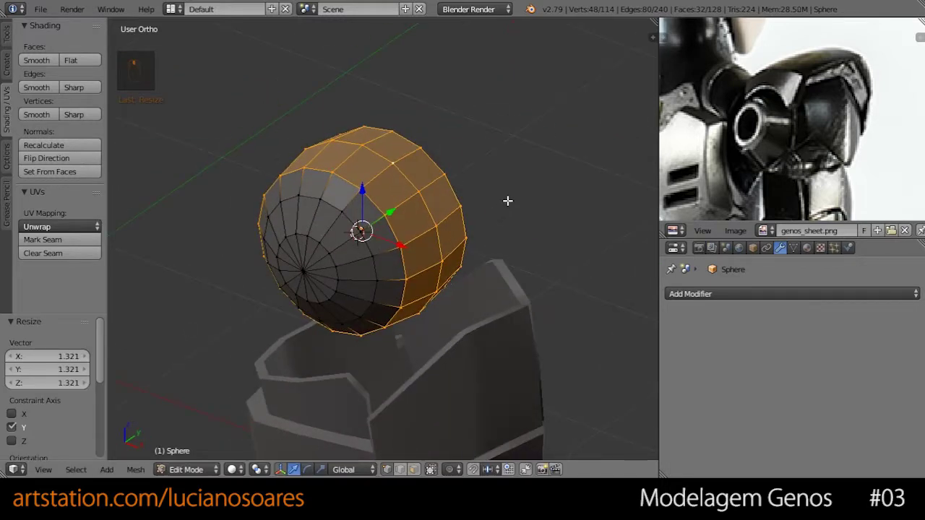
Step: Extrude the middle band into a raised ring, scaling it about 1.388 in X and Z with Y locked
key(e)
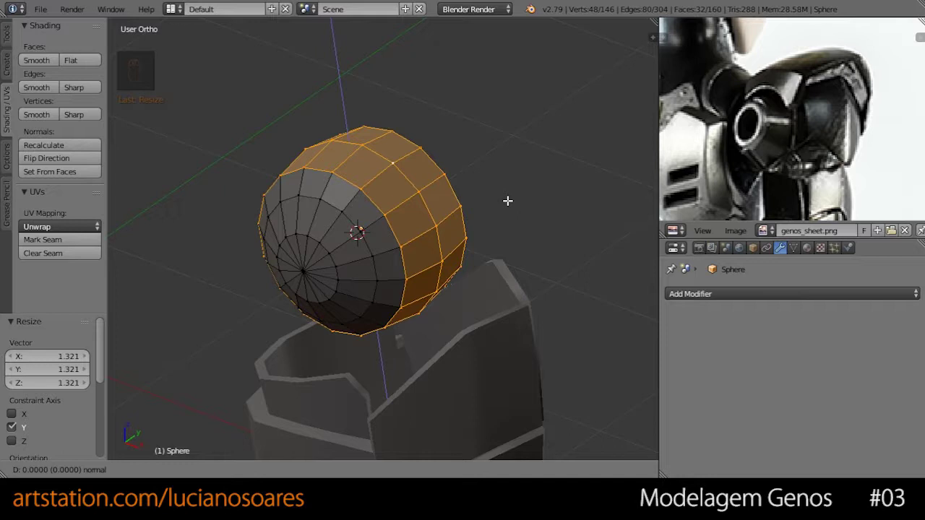
key(s)
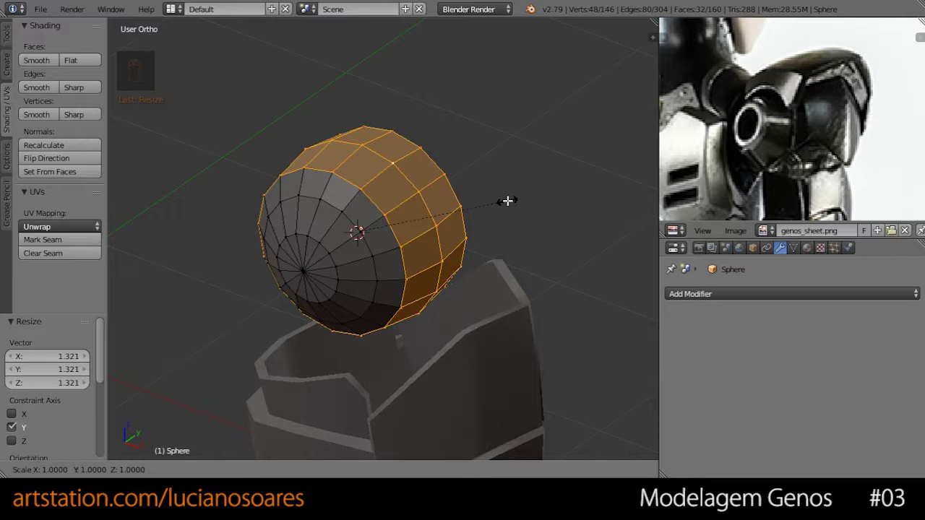
key(shift+y)
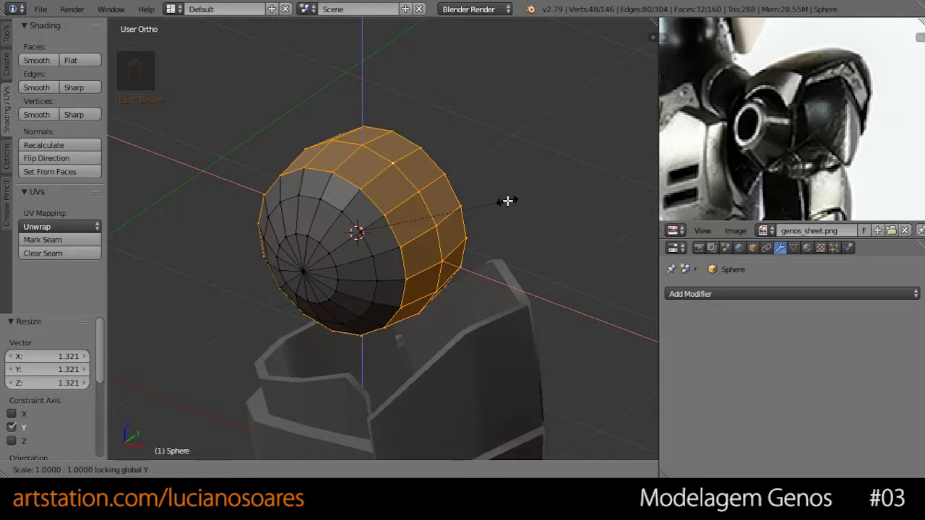
click(561, 190)
Step: Shrink the raised ring by about 0.882 in X and Z, keeping Y locked, and check it against the front reference
key(KP_1)
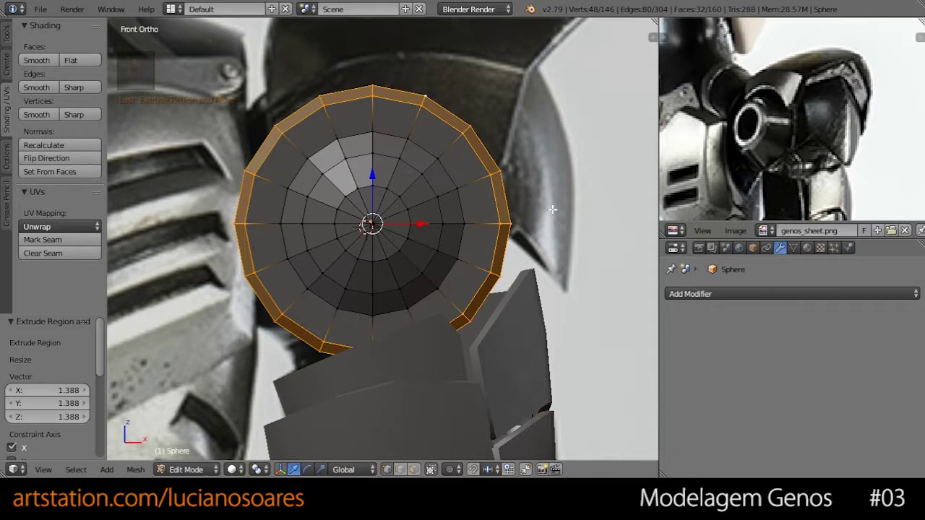
key(s)
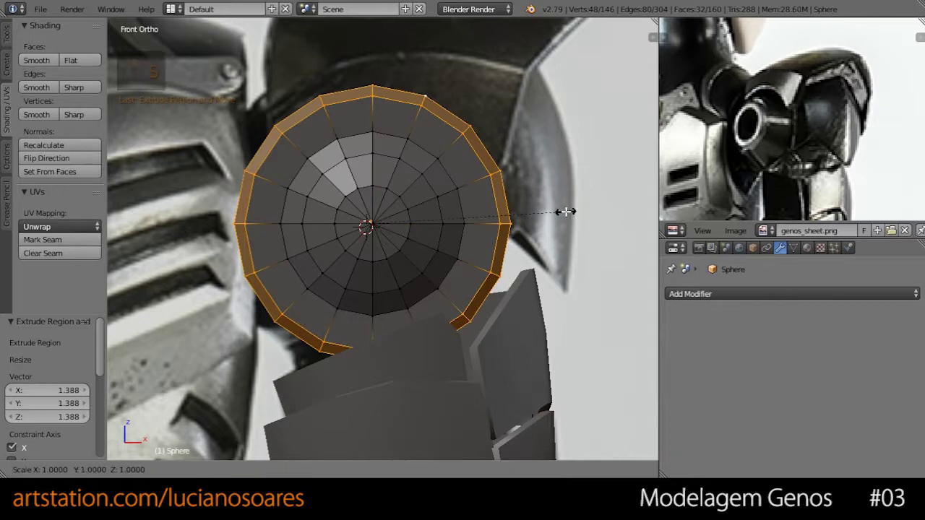
key(shift+y)
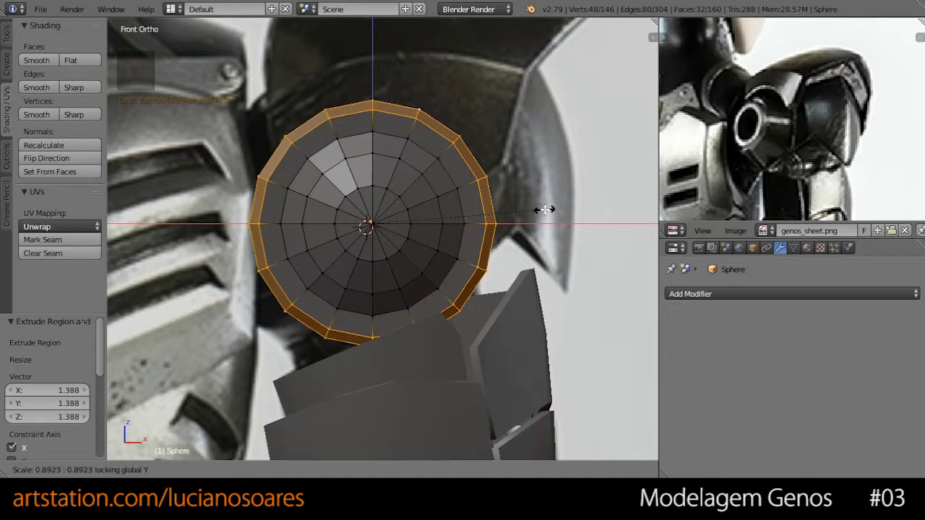
click(546, 208)
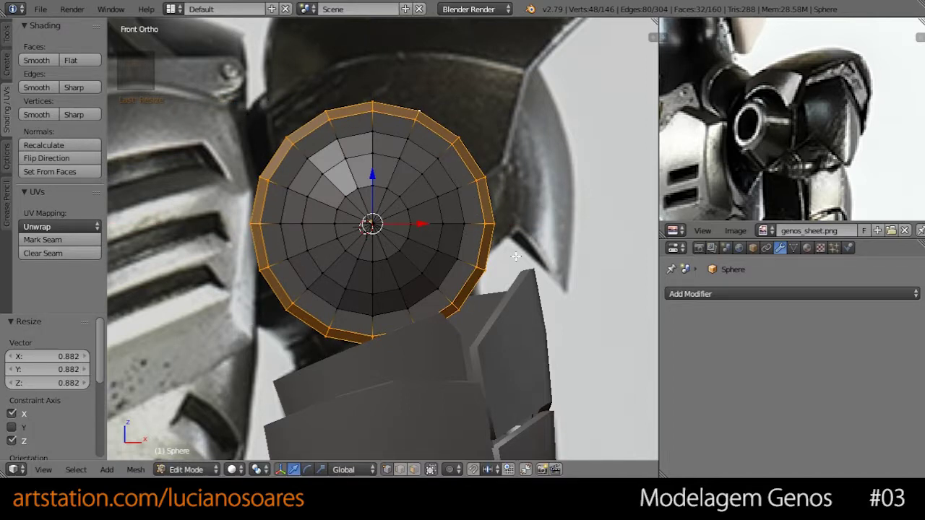
key(z)
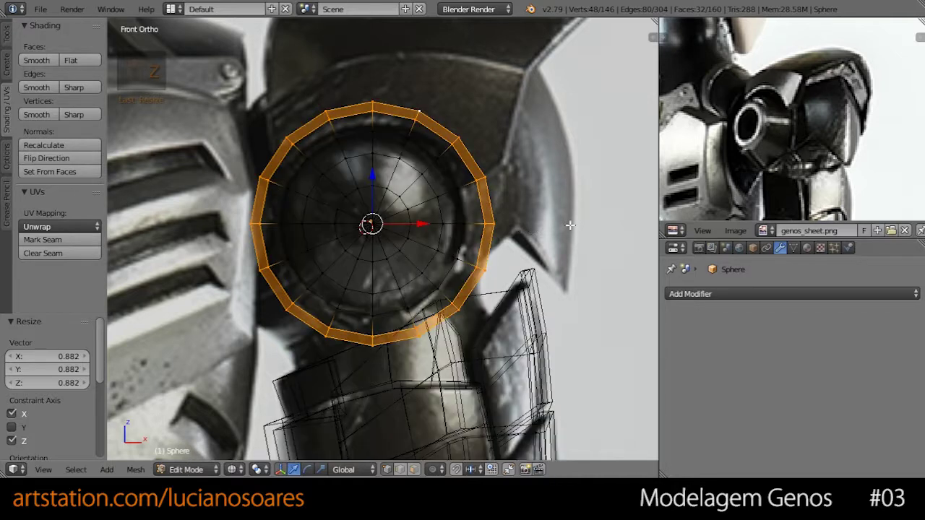
key(z)
Step: Select the edge loop at the ring's inner rim and compare it with the shoulder ball in the front reference in wireframe
mouse_move(532, 199)
middle_down()
mouse_move(477, 227)
mouse_move(407, 223)
middle_up()
alt+click(411, 221)
middle_drag(533, 217, 512, 256)
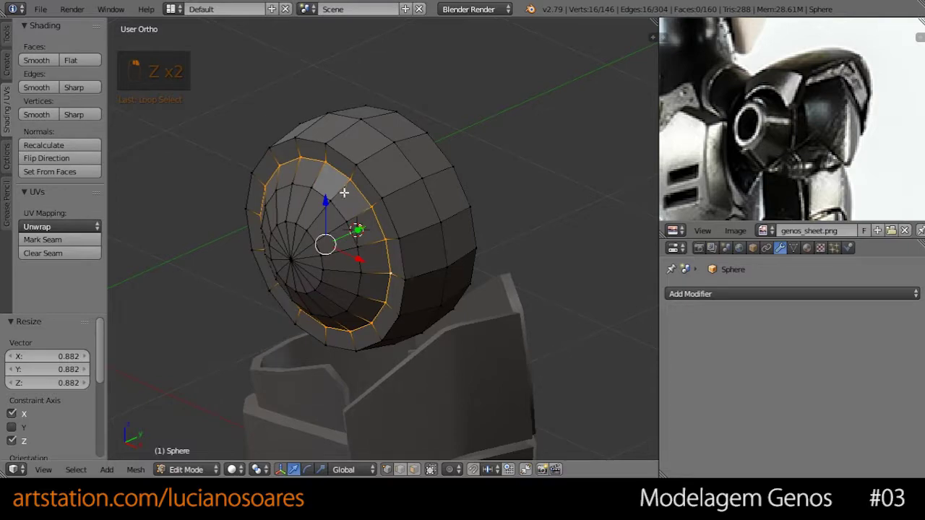
key(KP_1)
key(z)
scroll(363, 214, down, 5)
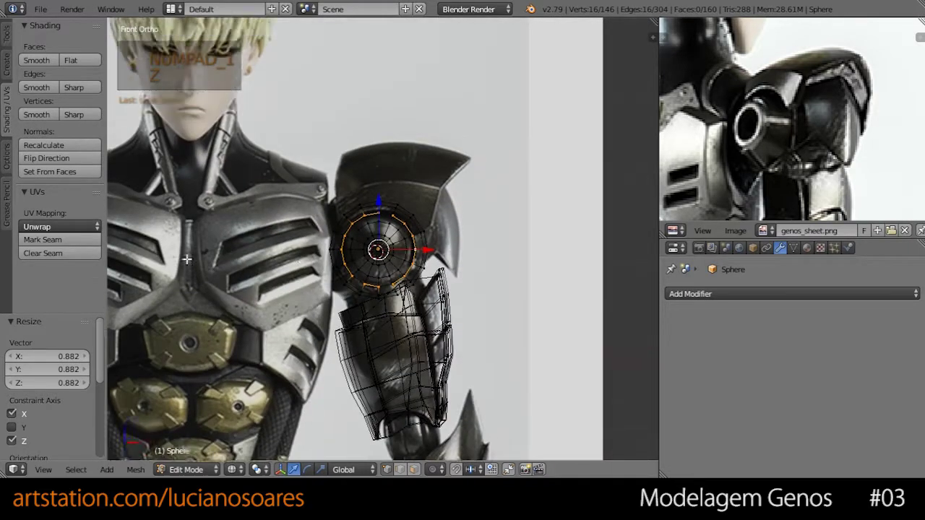
shift+middle_drag(186, 260, 317, 233)
shift+middle_drag(493, 240, 325, 253)
shift+middle_drag(442, 255, 349, 213)
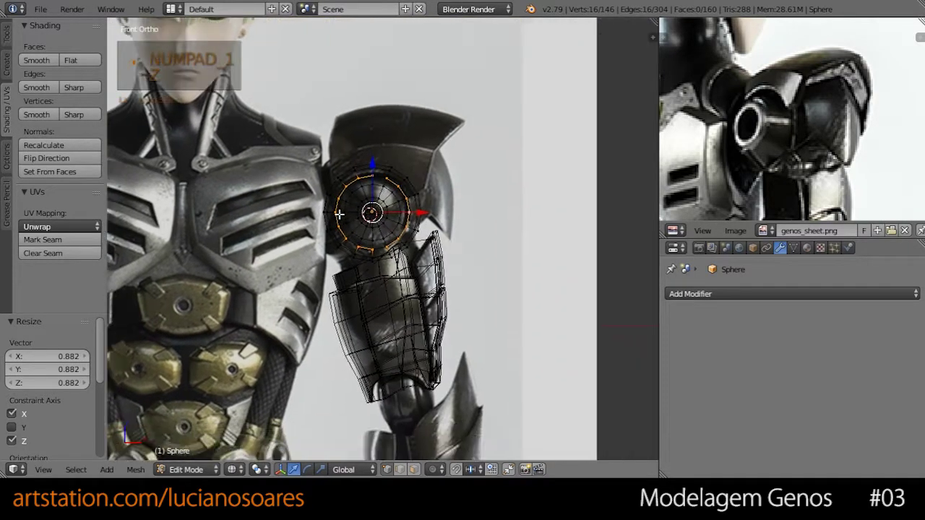
scroll(371, 213, up, 4)
scroll(371, 213, up, 2)
shift+middle_drag(361, 182, 374, 227)
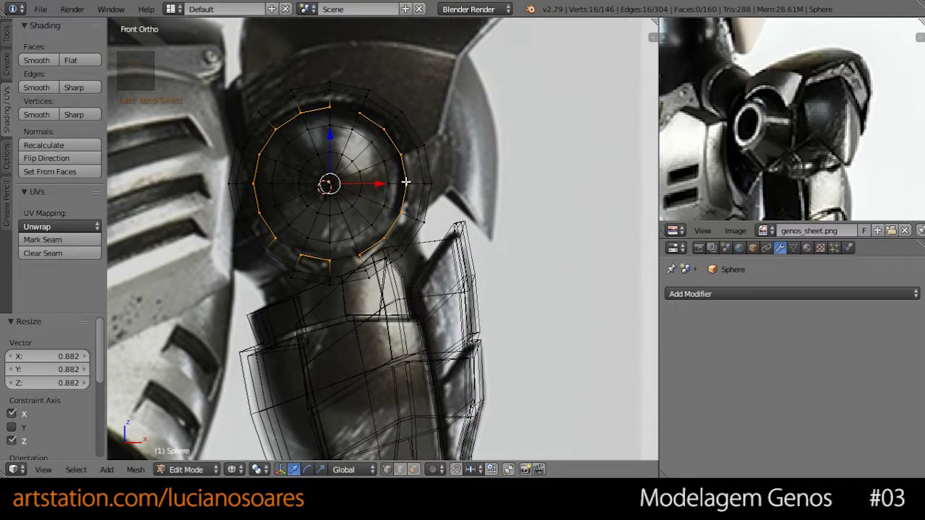
Step: Delete the pole vertex at the centre of the sphere's back cap, opening a round hole there
key(z)
middle_drag(474, 148, 386, 207)
key(KP_1)
scroll(469, 178, up, 3)
alt+right_click(330, 192)
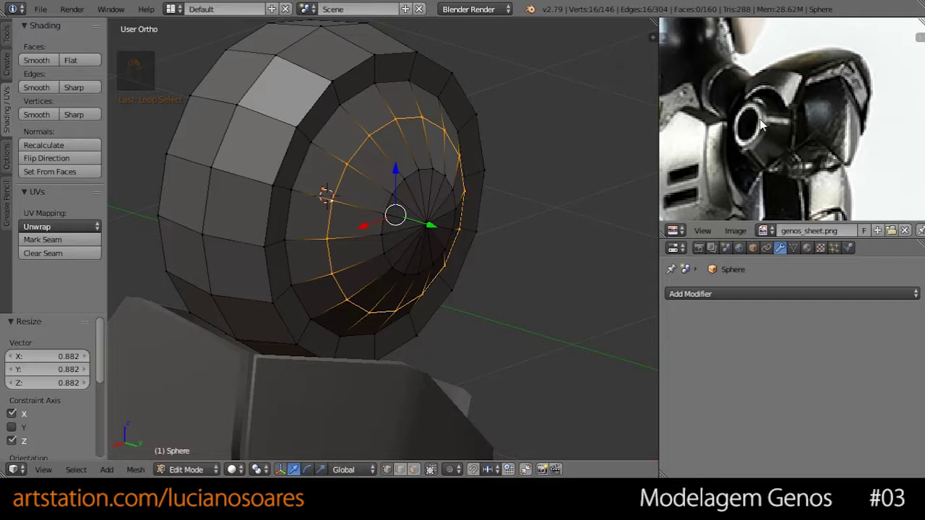
middle_drag(493, 214, 537, 176)
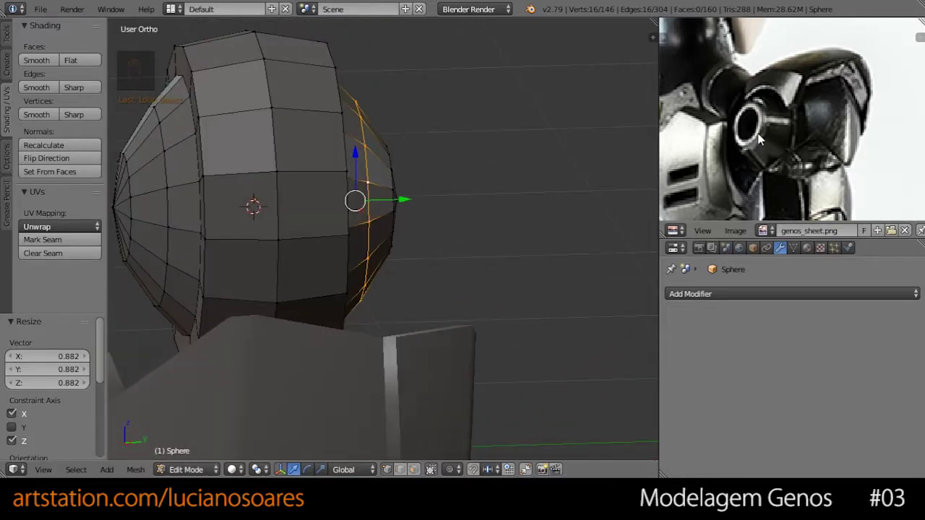
middle_drag(551, 218, 427, 226)
right_click(365, 197)
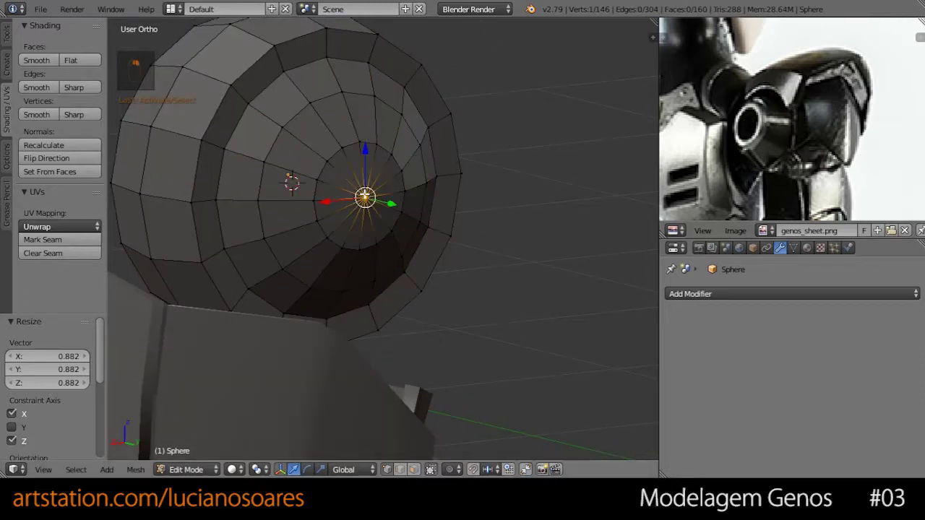
key(x)
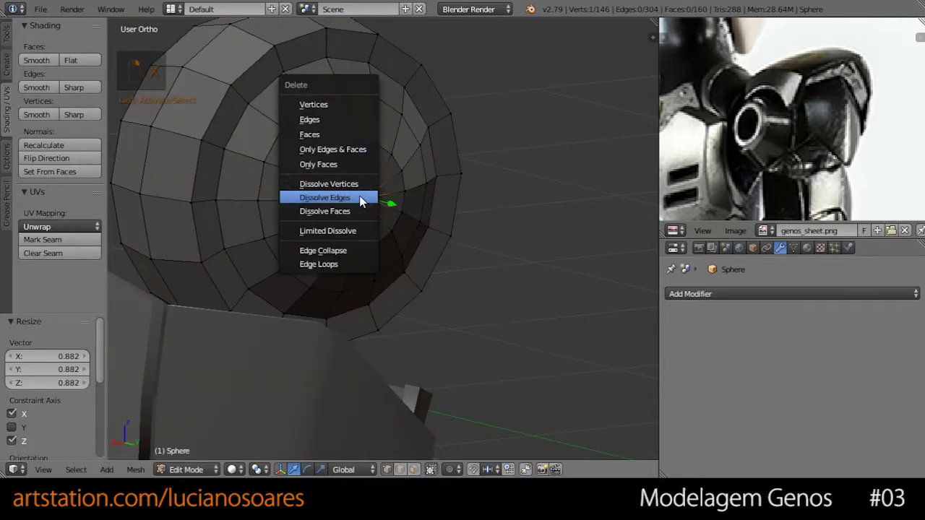
click(351, 103)
Step: Dissolve the edge loop lying between the raised ring and the hole on the back cap
alt+right_click(277, 149)
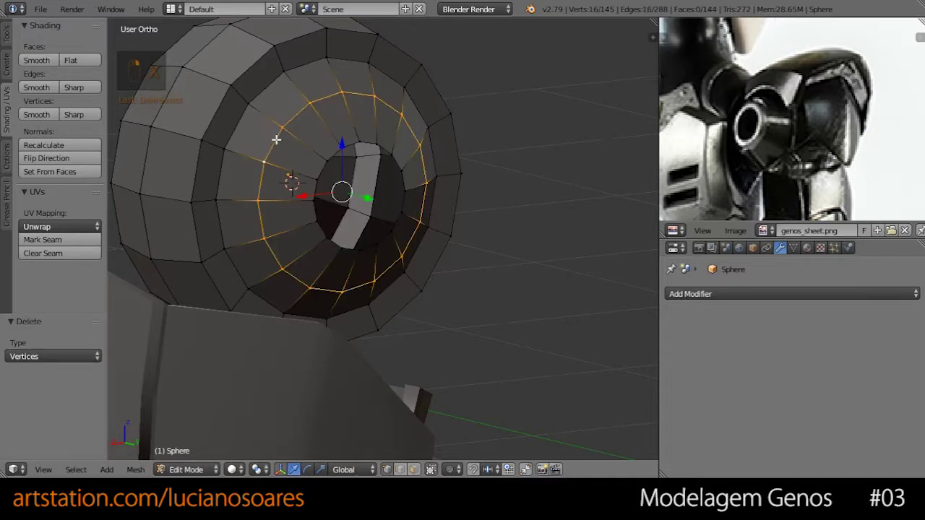
middle_drag(264, 153, 295, 160)
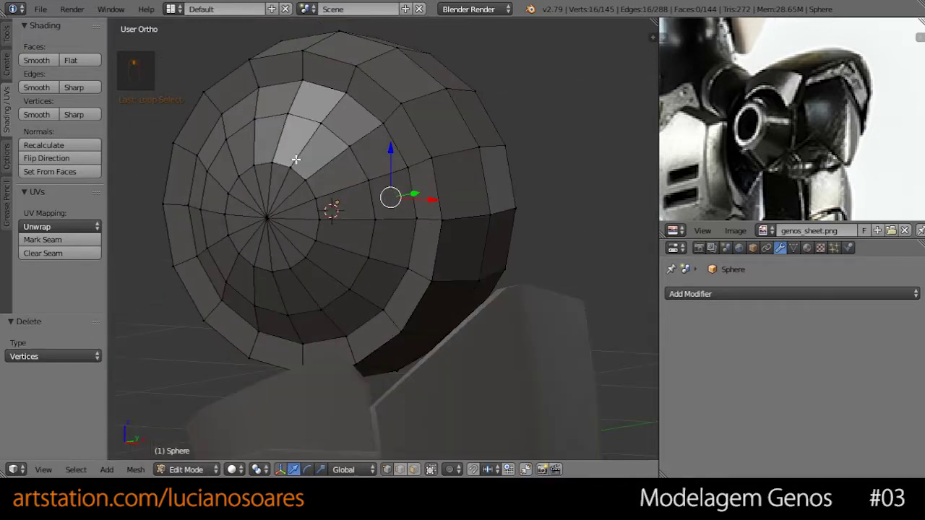
key(KP_1)
middle_drag(440, 182, 354, 173)
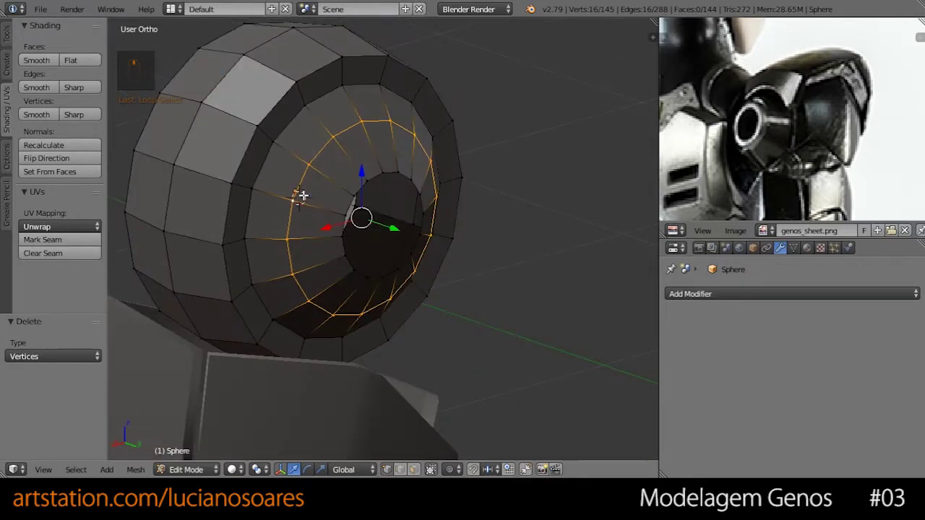
key(x)
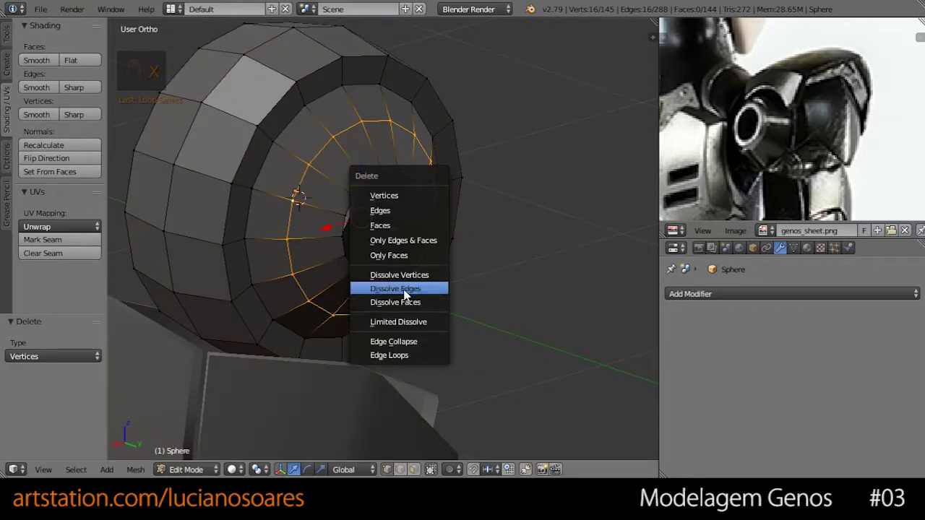
click(405, 294)
Step: Enlarge the edge loop around the back hole and move it outward along Y, finishing with shifts of about 0.026 and -0.012
mouse_move(349, 218)
middle_down()
mouse_move(366, 229)
mouse_move(365, 214)
middle_up()
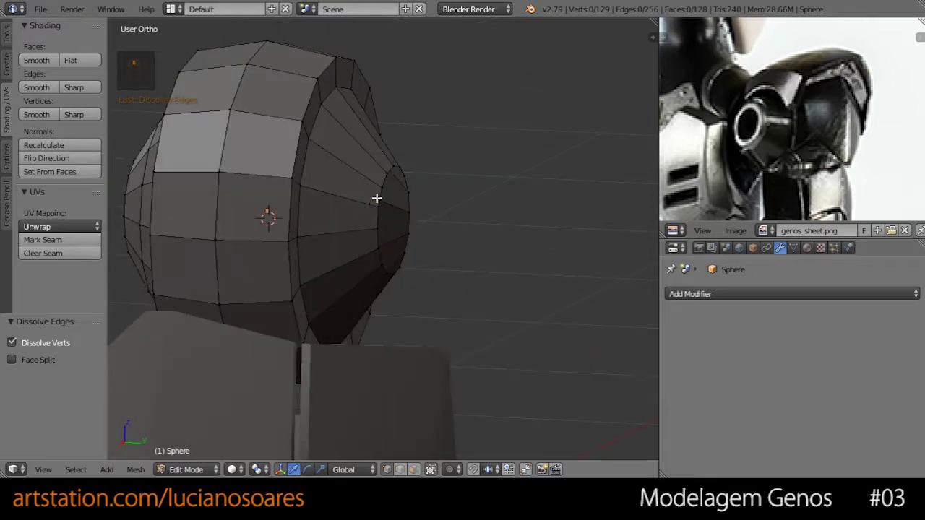
alt+right_click(377, 198)
middle_drag(532, 196, 424, 231)
key(s)
click(455, 219)
drag(424, 231, 453, 242)
mouse_move(452, 242)
middle_down()
mouse_move(494, 248)
mouse_move(462, 227)
middle_up()
drag(462, 227, 474, 227)
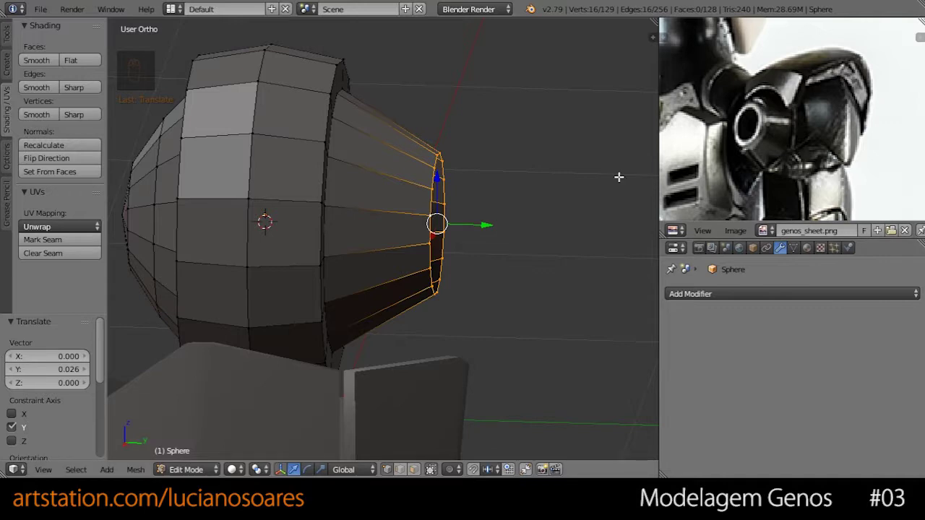
middle_drag(472, 227, 450, 229)
drag(451, 229, 462, 227)
mouse_move(462, 227)
middle_down()
mouse_move(510, 227)
mouse_move(456, 236)
middle_up()
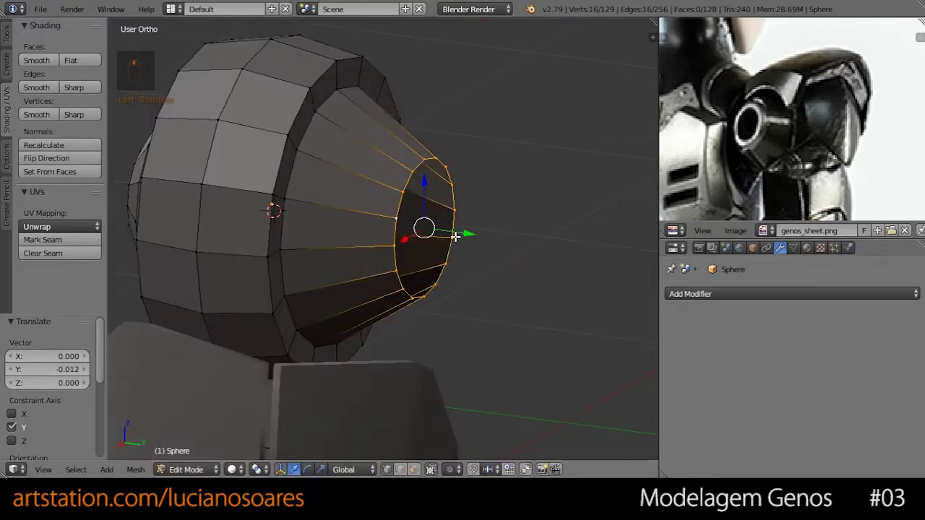
Step: Shrink the edge loop at the cone's base, where it meets the raised ring, by about 0.893
alt+right_click(318, 135)
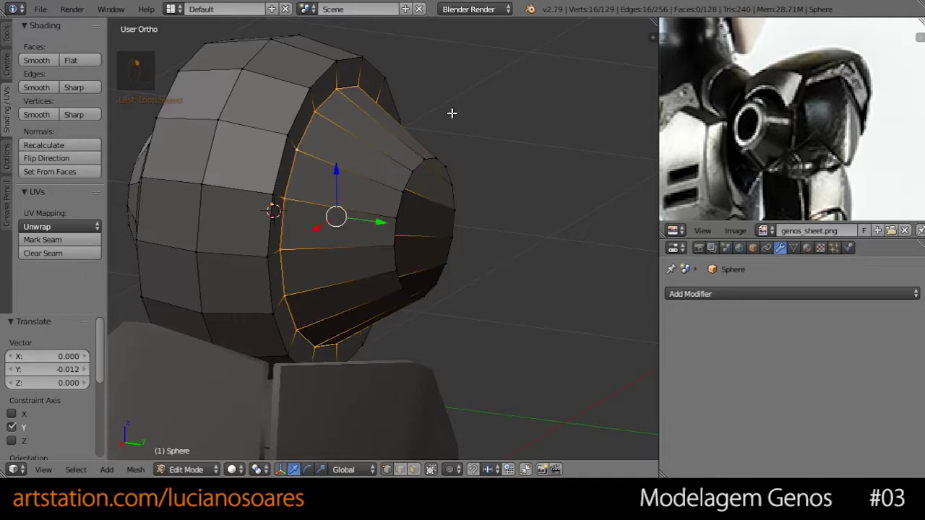
key(s)
click(495, 107)
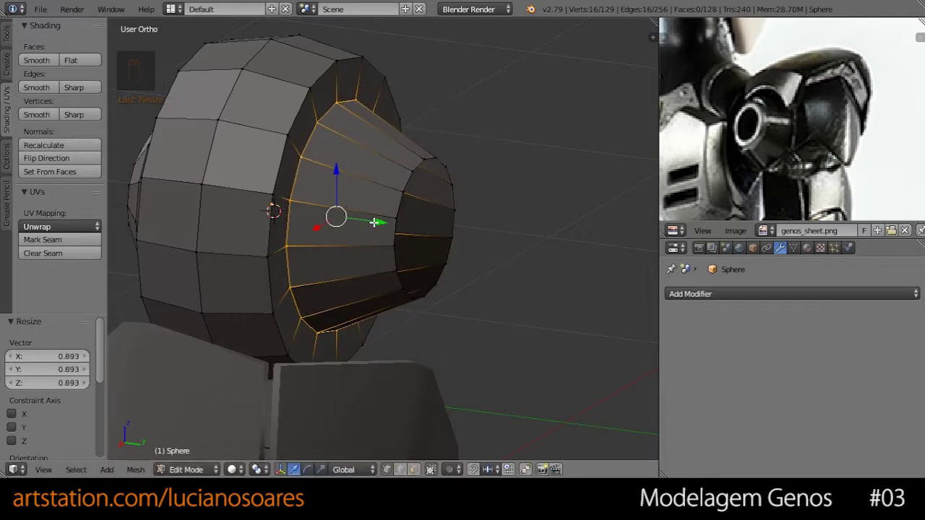
Step: Move the back hole's edge loop about 0.023 outward along Y and enlarge it by about 1.056
alt+right_click(394, 210)
middle_drag(531, 202, 446, 245)
key(g)
key(y)
click(471, 238)
scroll(507, 233, down, 3)
scroll(437, 235, up, 3)
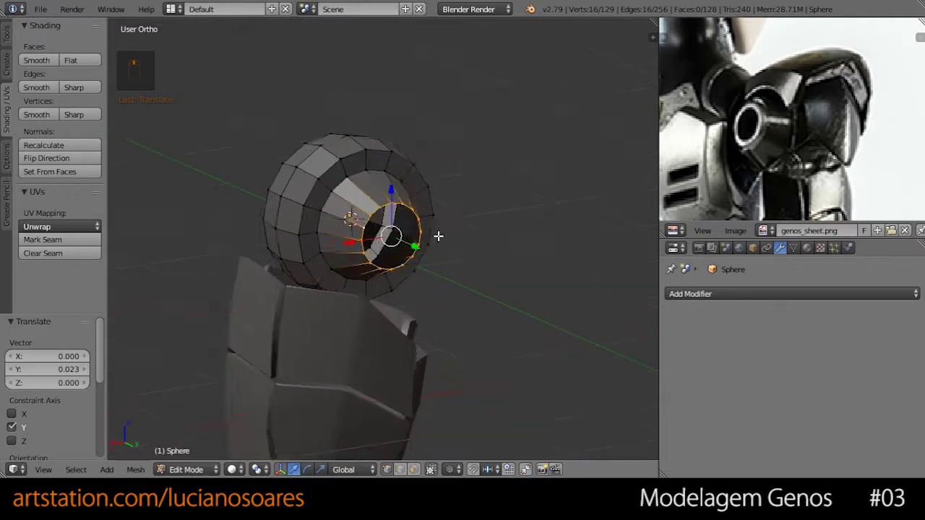
scroll(438, 235, up, 3)
key(s)
click(448, 235)
Step: Enlarge the edge loop at the cone's base slightly, by about 1.018
alt+right_click(294, 130)
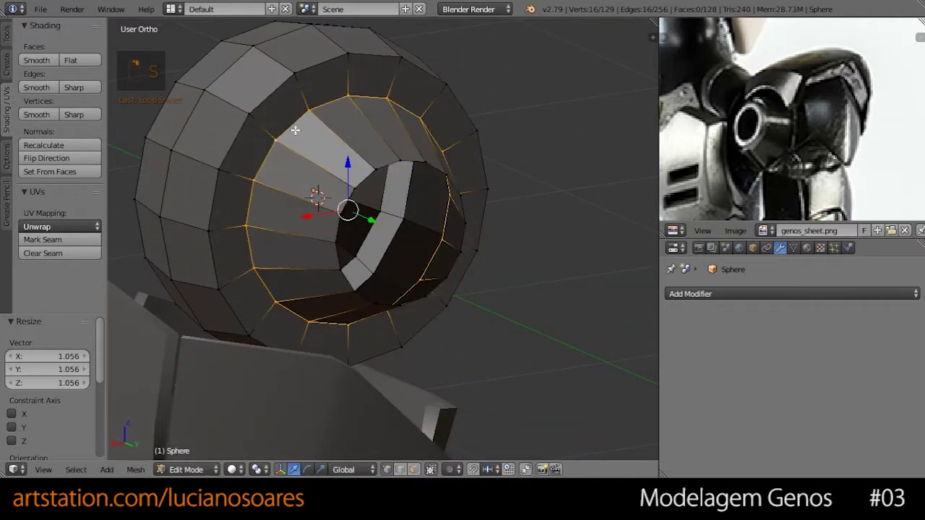
key(s)
click(354, 128)
Step: Extrude the edge loop around the cone's back hole and shrink it by about 0.839 to form a flat rim
alt+right_click(437, 201)
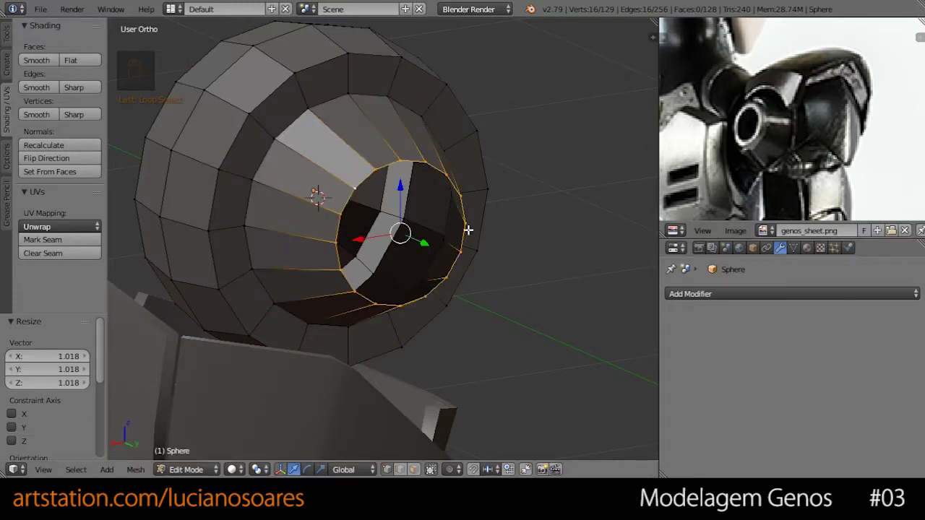
scroll(499, 244, up, 2)
key(e)
key(s)
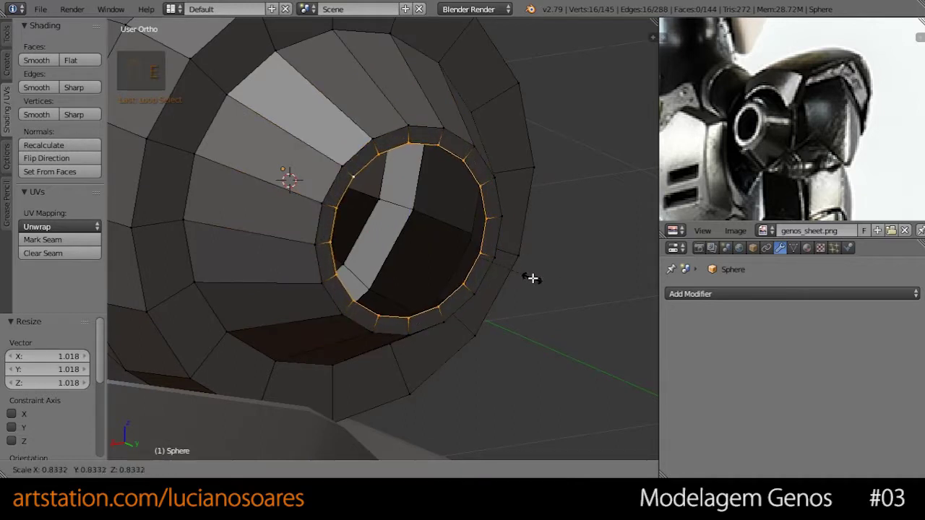
click(532, 279)
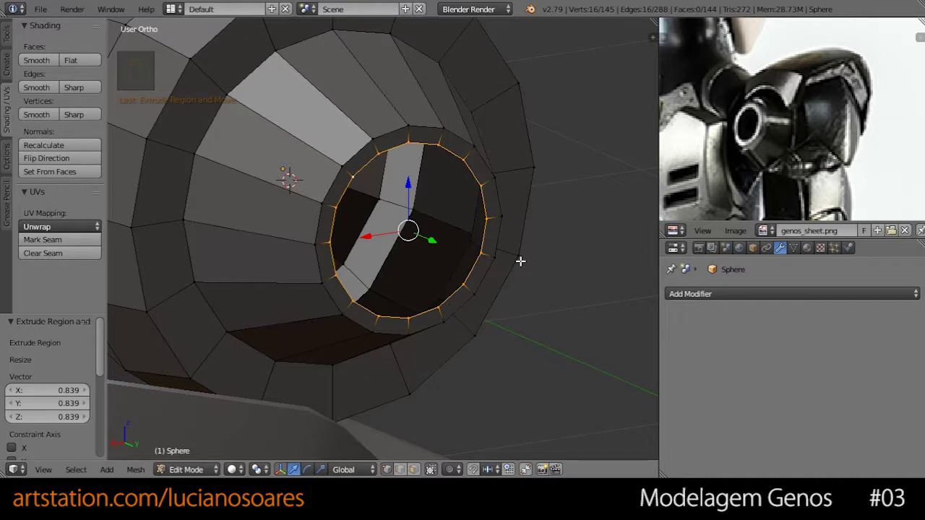
Step: Close the back hole by extruding its inner loop, scaling it to 0 and removing the doubled vertices at the centre
key(e)
key(s)
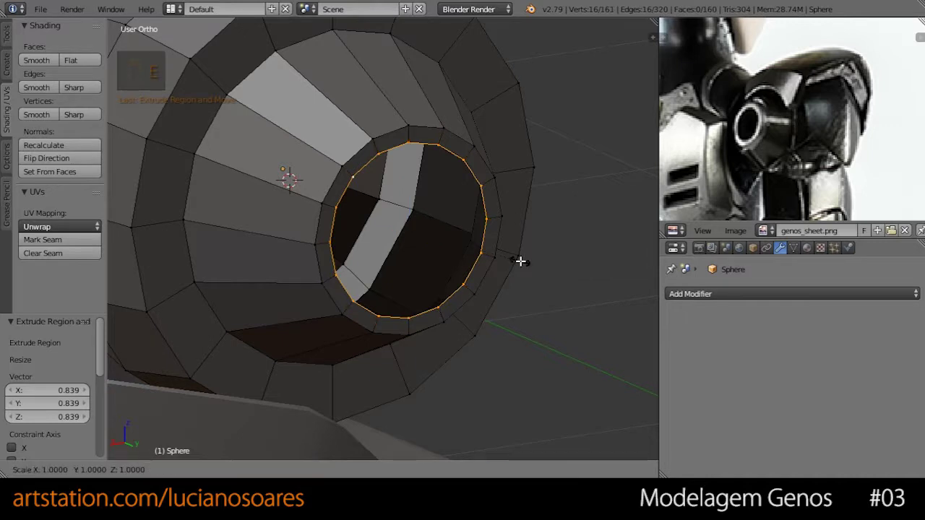
key(0)
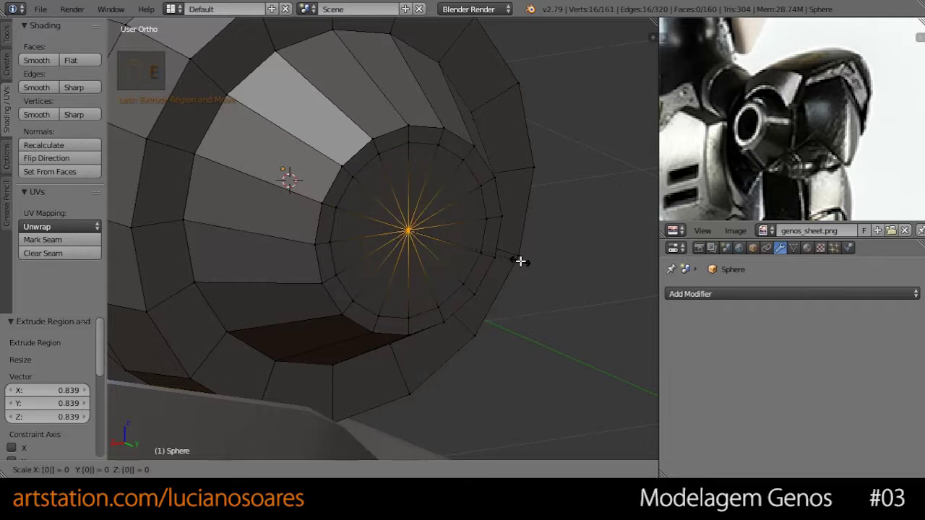
key(Return)
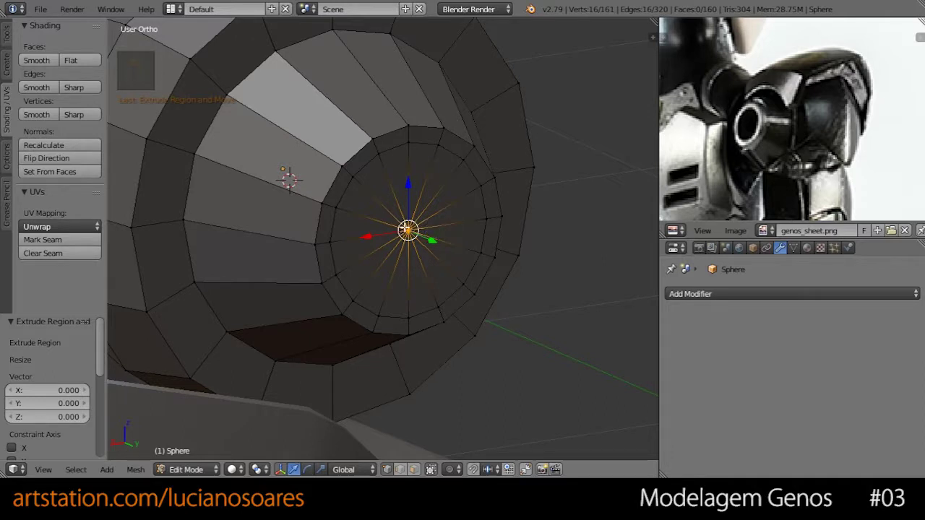
click(6, 34)
scroll(75, 205, down, 3)
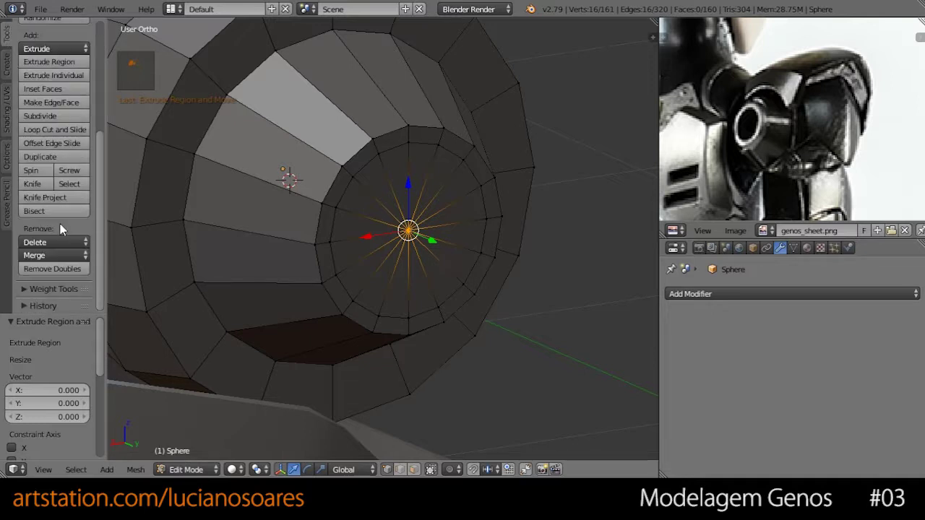
click(55, 266)
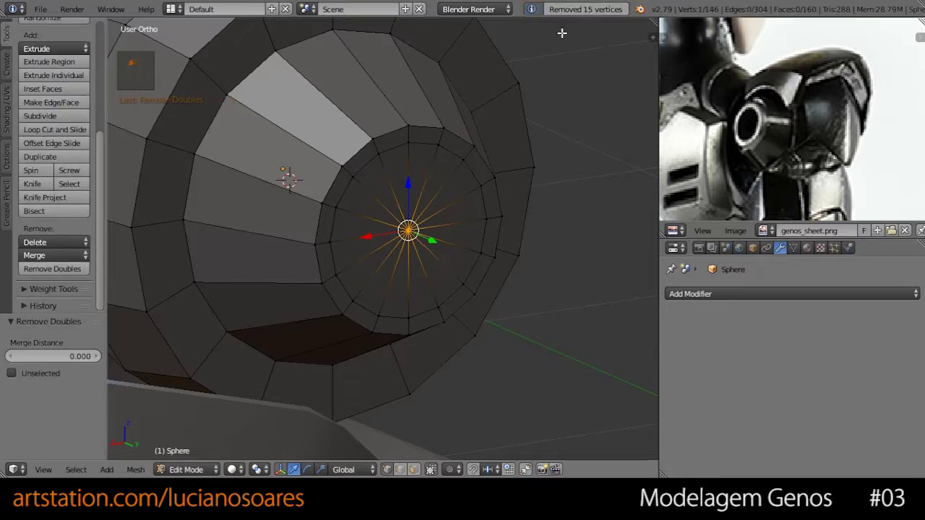
Step: Extrude the round cap inside the rim about 0.252 inward along its normal to hollow out the socket
alt+right_click(465, 166)
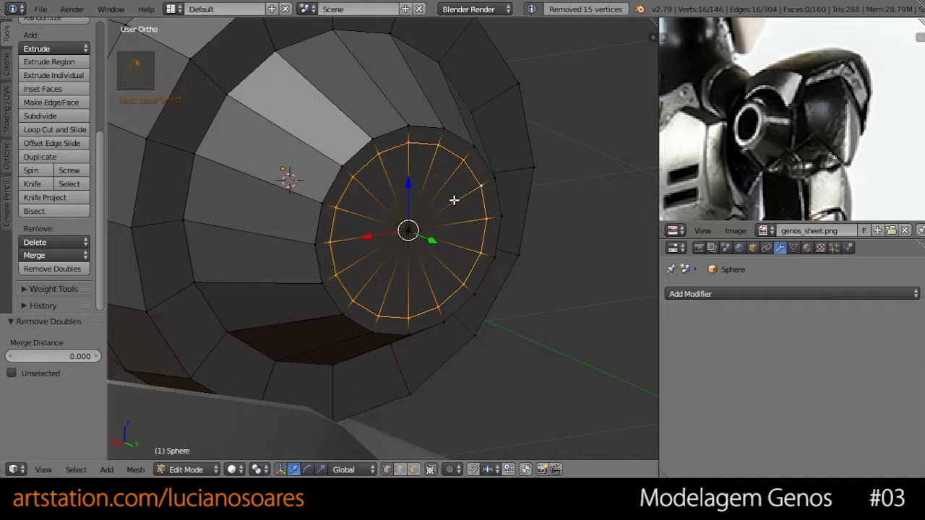
shift+right_click(412, 230)
middle_drag(504, 195, 530, 202)
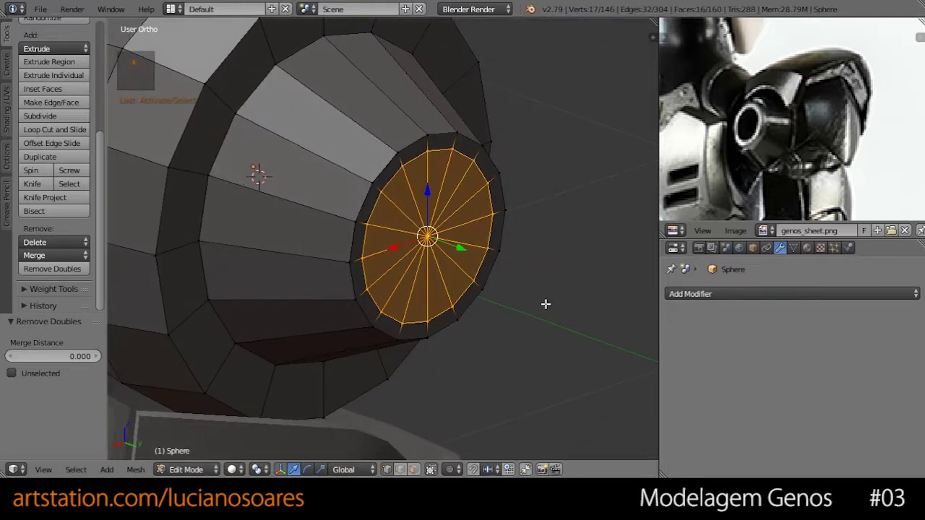
key(e)
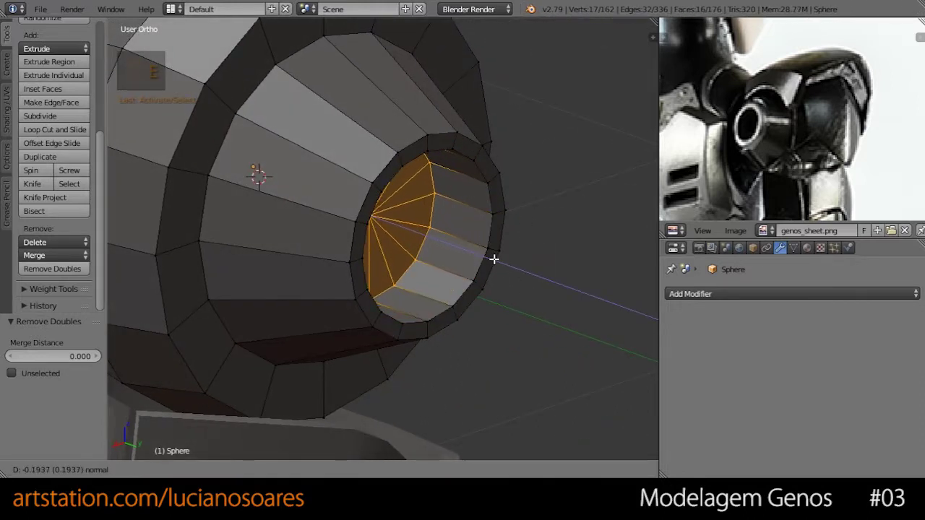
click(481, 242)
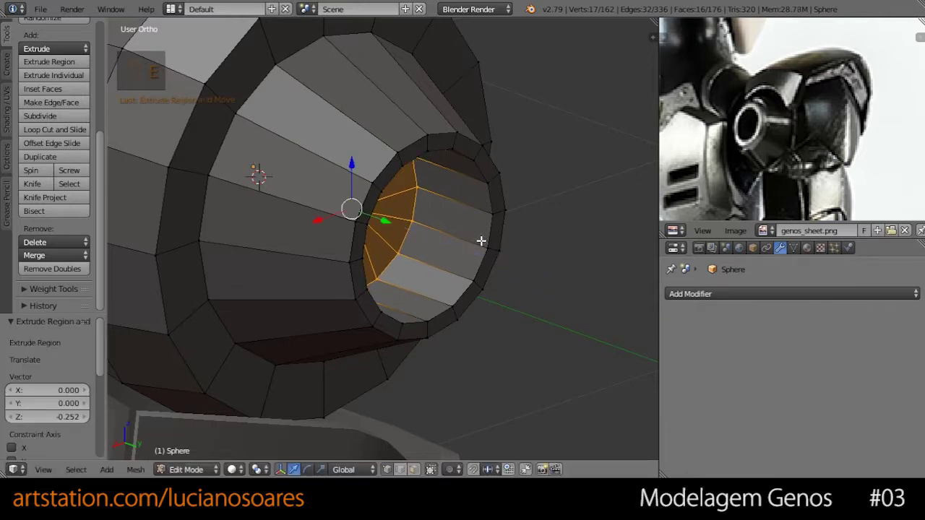
middle_drag(596, 214, 526, 225)
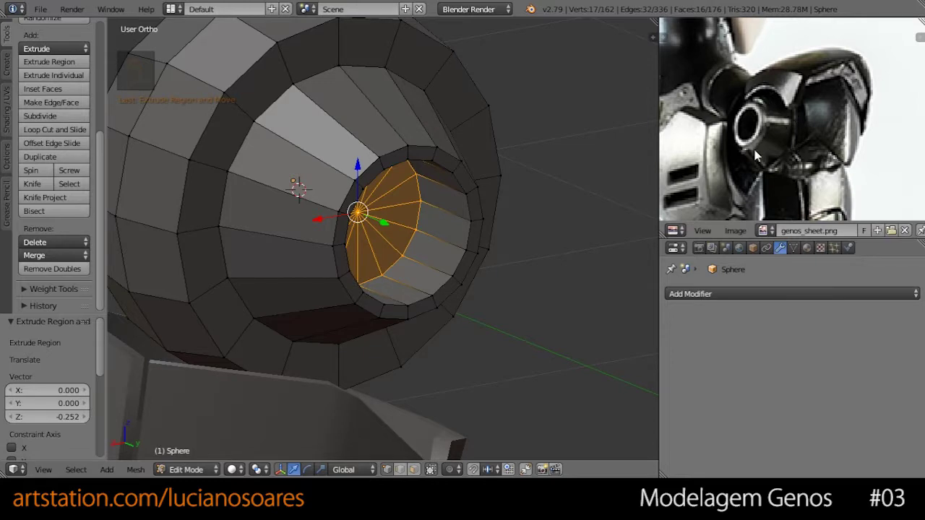
Step: Leave edit mode and compare the joint's size and position with the shoulder in the front reference photo
middle_drag(511, 187, 516, 206)
middle_drag(417, 188, 349, 236)
key(Tab)
key(KP_1)
scroll(358, 249, up, 2)
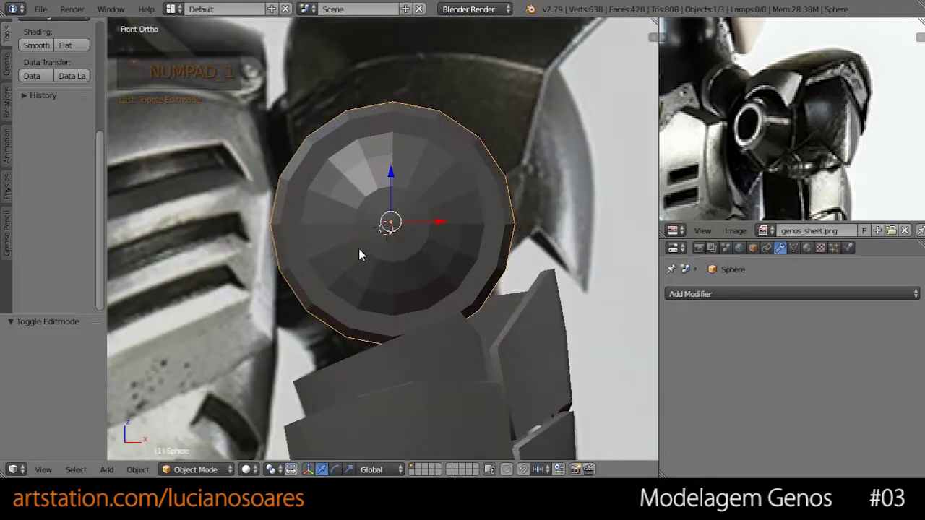
key(KP_1)
shift+middle_drag(360, 255, 364, 222)
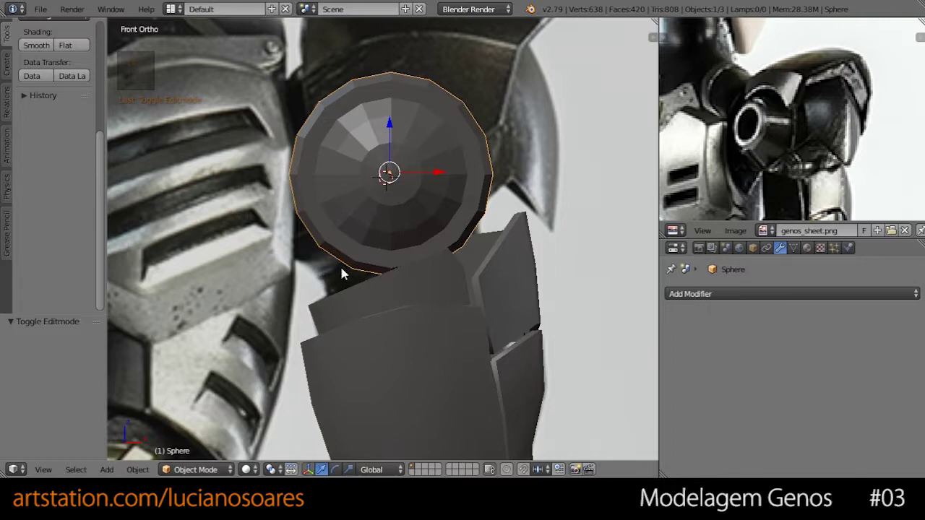
key(z)
scroll(407, 268, down, 6)
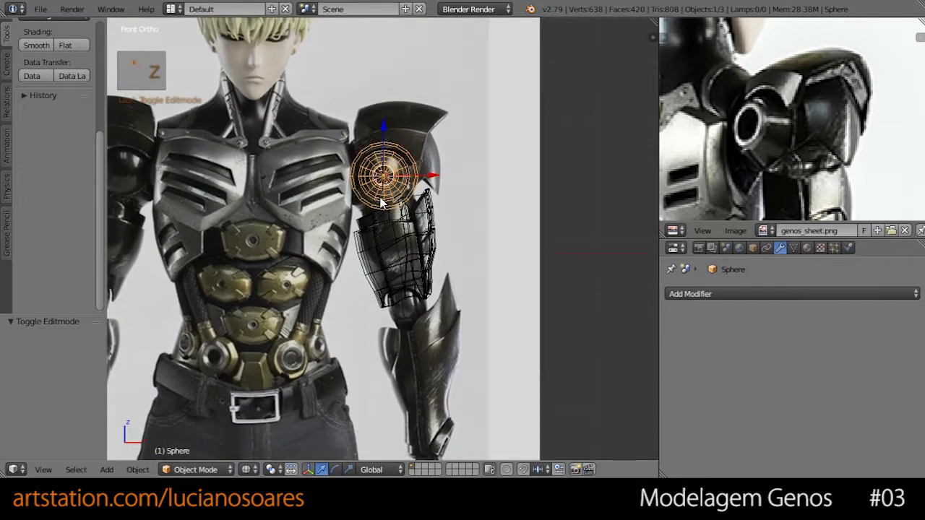
scroll(383, 206, up, 1)
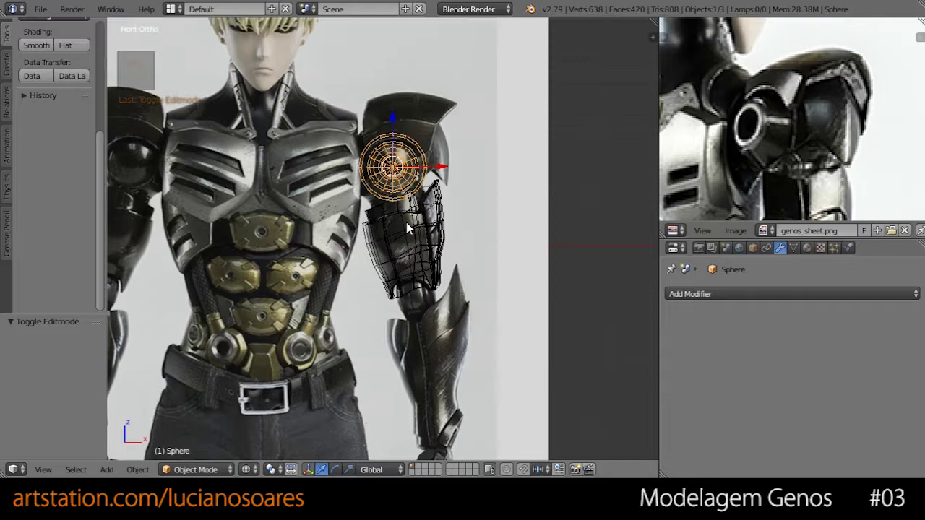
scroll(406, 221, up, 2)
key(z)
scroll(406, 214, up, 4)
shift+middle_drag(428, 105, 419, 279)
scroll(429, 189, down, 2)
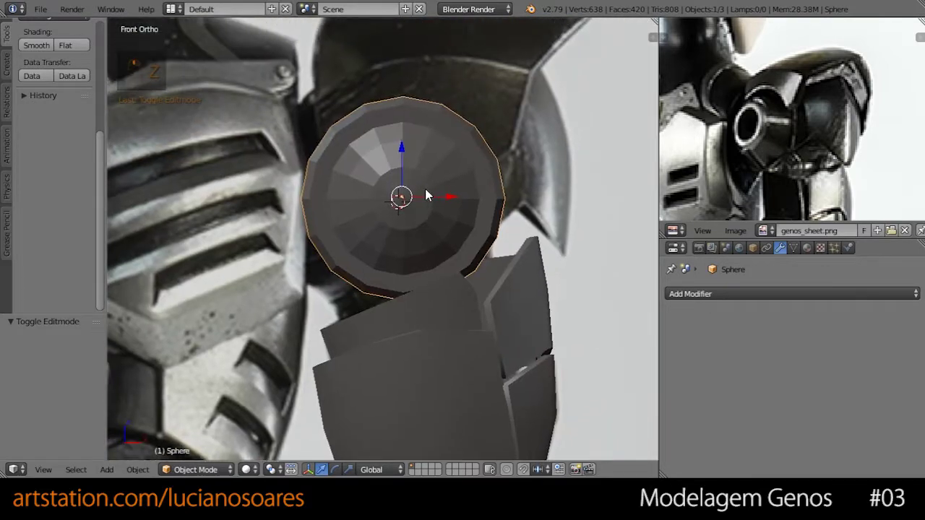
Step: Examine the shoulder, upper arm and elbow meshes over the front reference in wireframe and solid shading
scroll(412, 249, up, 1)
key(z)
mouse_move(422, 264)
shift+middle_down()
mouse_move(385, 180)
mouse_move(380, 137)
shift+middle_up()
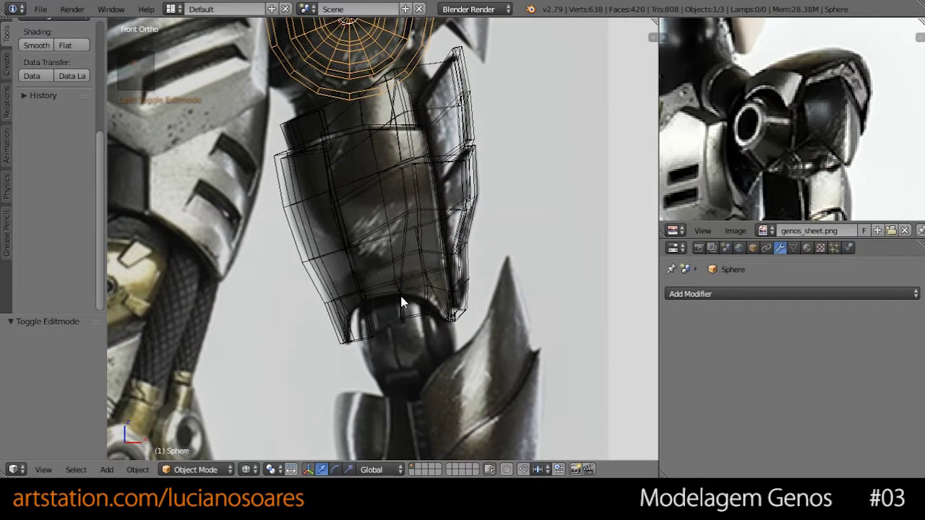
scroll(402, 305, down, 4)
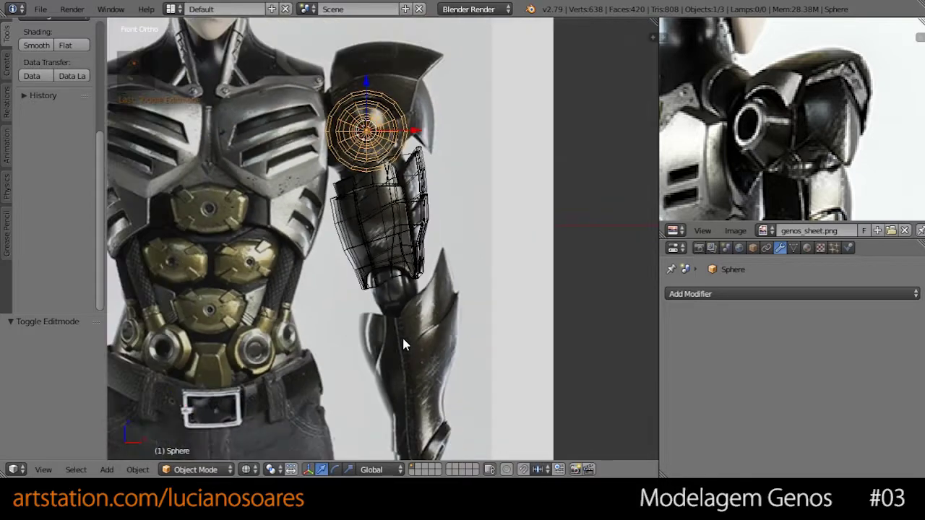
shift+middle_drag(385, 300, 381, 248)
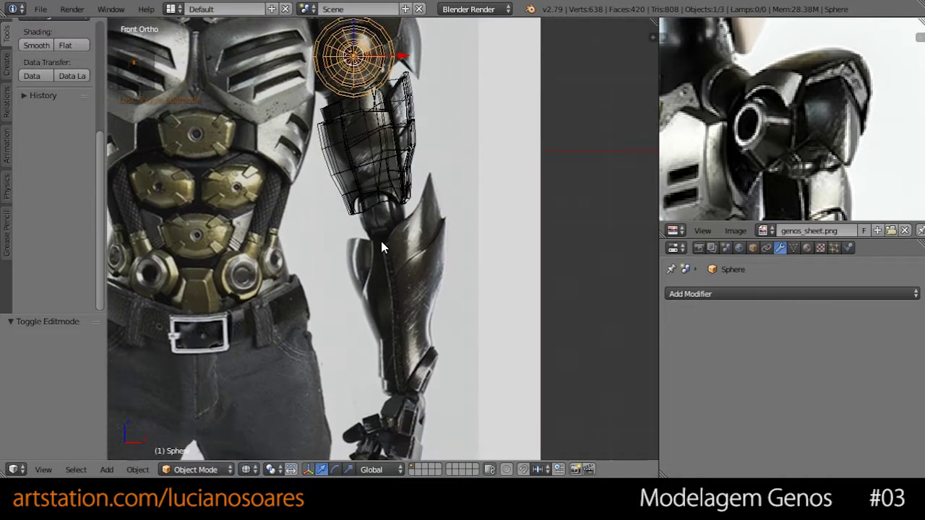
shift+middle_drag(385, 277, 412, 455)
scroll(386, 250, up, 4)
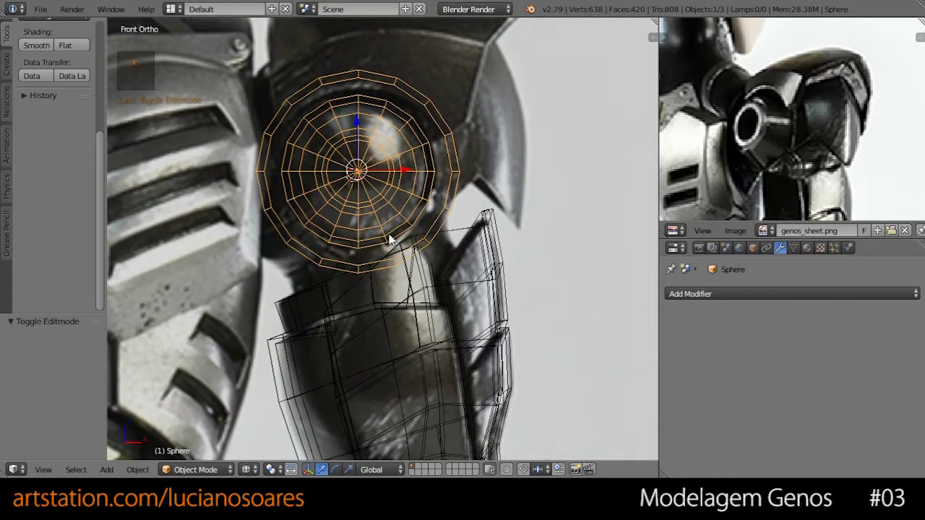
shift+middle_drag(385, 250, 469, 307)
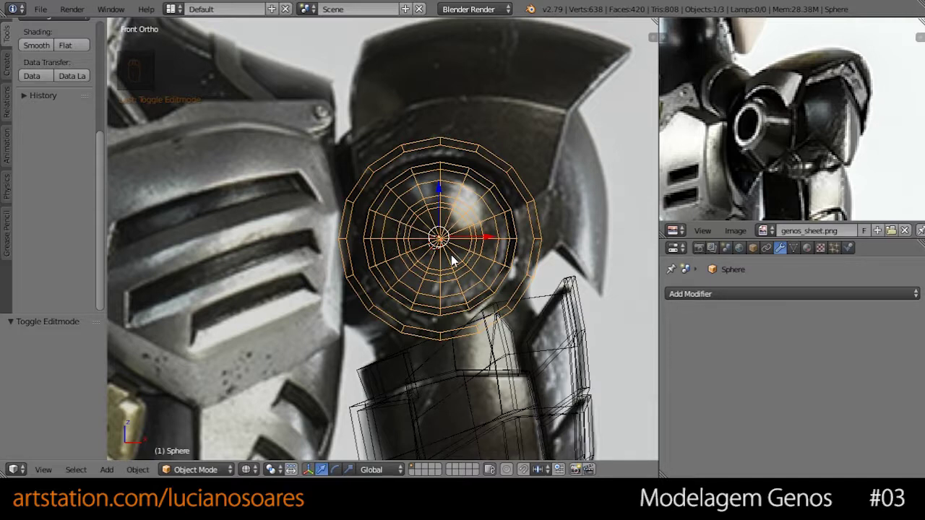
shift+middle_drag(468, 272, 456, 245)
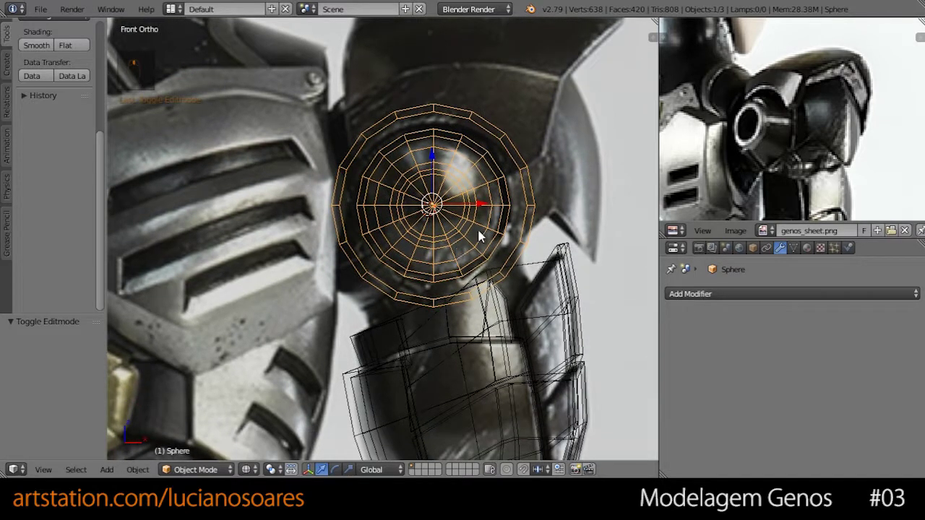
key(Tab)
key(Tab)
key(z)
scroll(471, 244, down, 5)
middle_drag(469, 244, 427, 275)
key(KP_1)
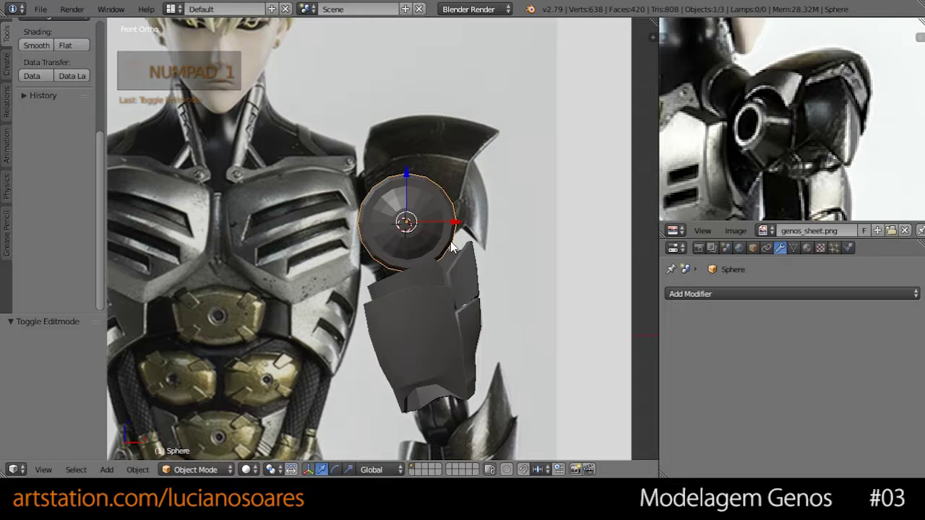
scroll(451, 247, down, 3)
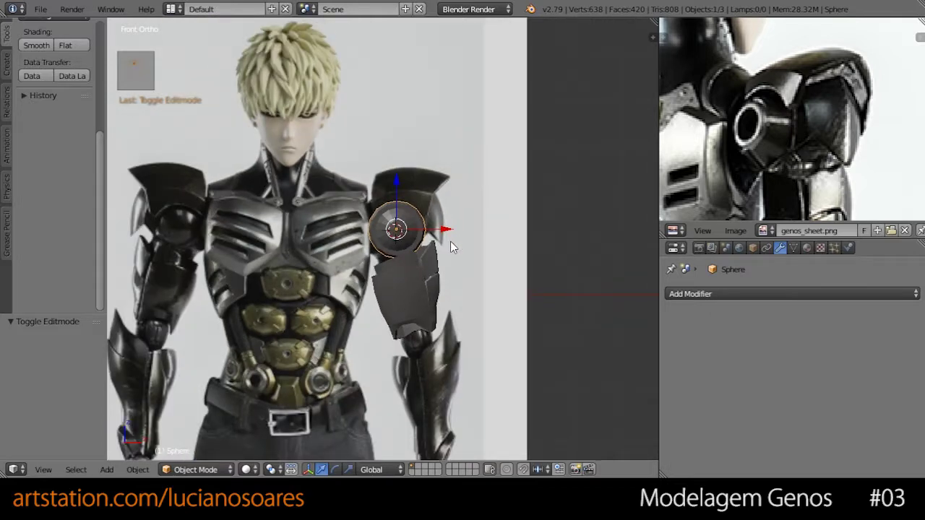
Step: Study the shoulder joint in the reference sheet's different poses beside the model's right-side profile
key(KP_3)
scroll(454, 238, up, 4)
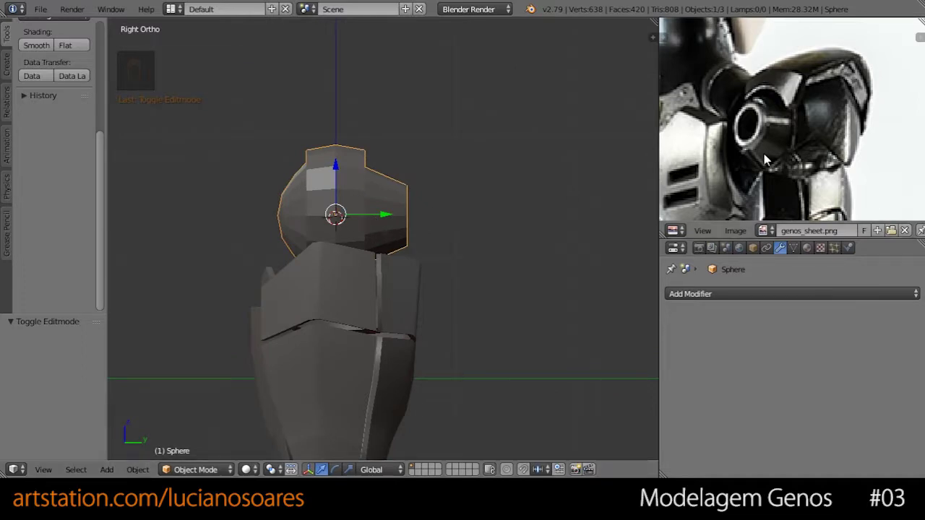
scroll(773, 159, down, 4)
scroll(786, 135, up, 7)
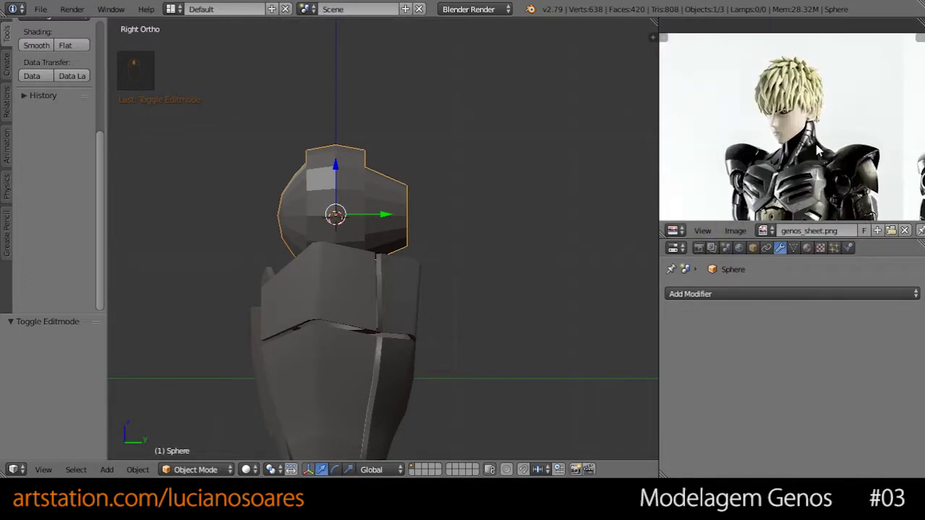
scroll(780, 116, down, 3)
scroll(770, 78, up, 3)
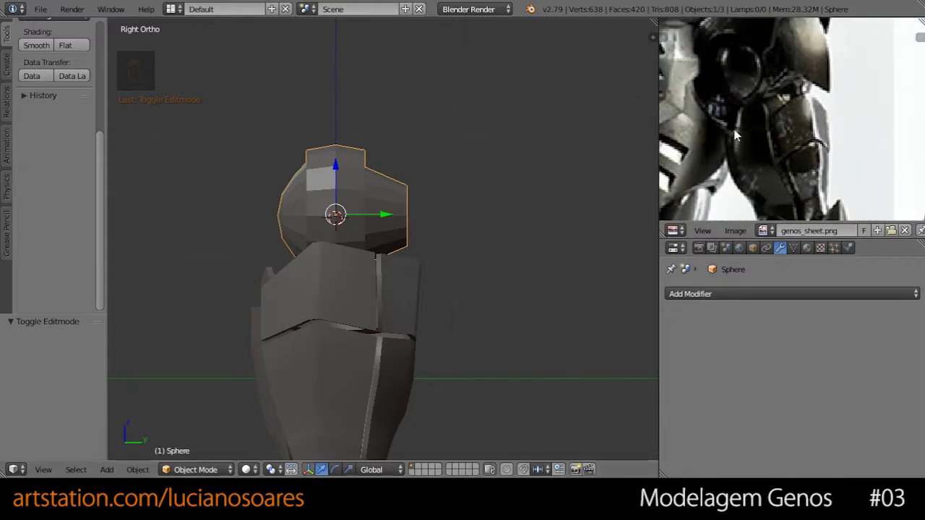
scroll(836, 127, down, 3)
ctrl+scroll(865, 130, down, 4)
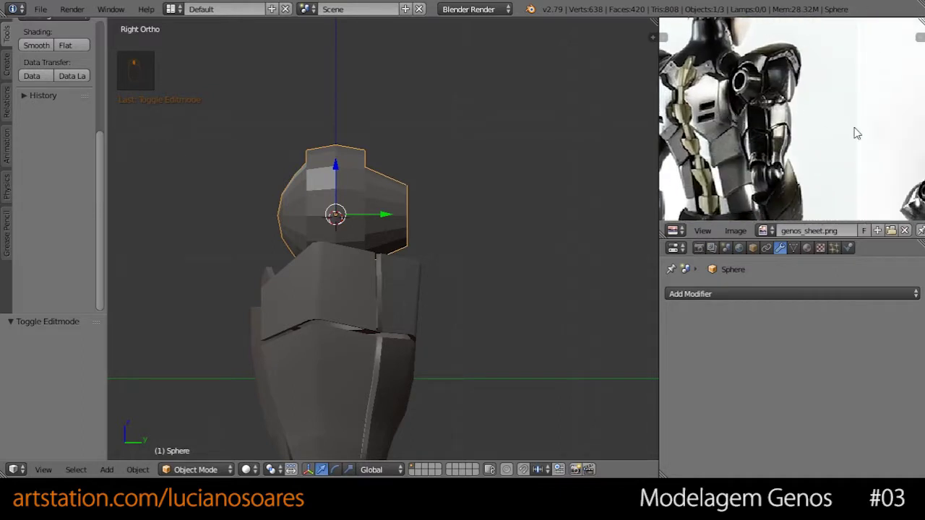
middle_drag(795, 147, 720, 131)
ctrl+middle_drag(807, 137, 789, 96)
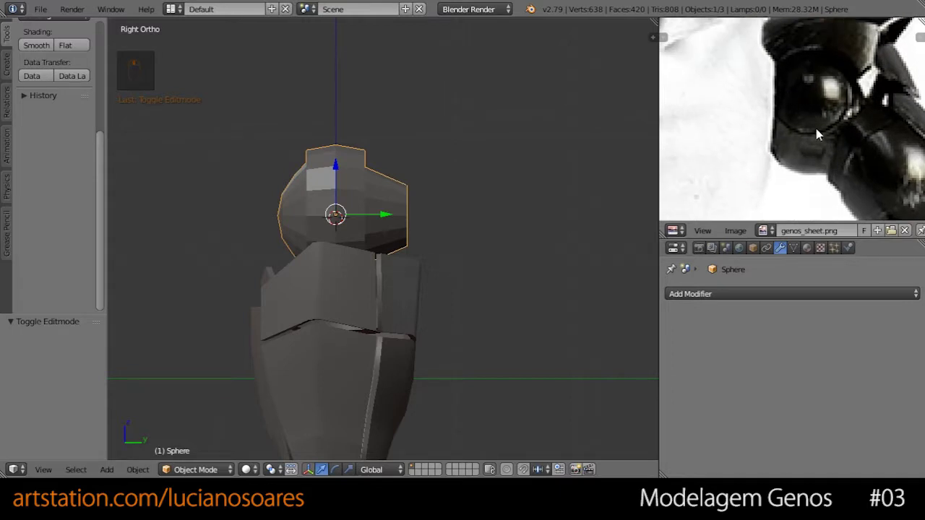
Step: Enlarge the whole shoulder joint by about 1.132 and move it about -0.073 in X and 0.096 in Z over the front reference
middle_drag(398, 214, 395, 270)
key(KP_1)
key(z)
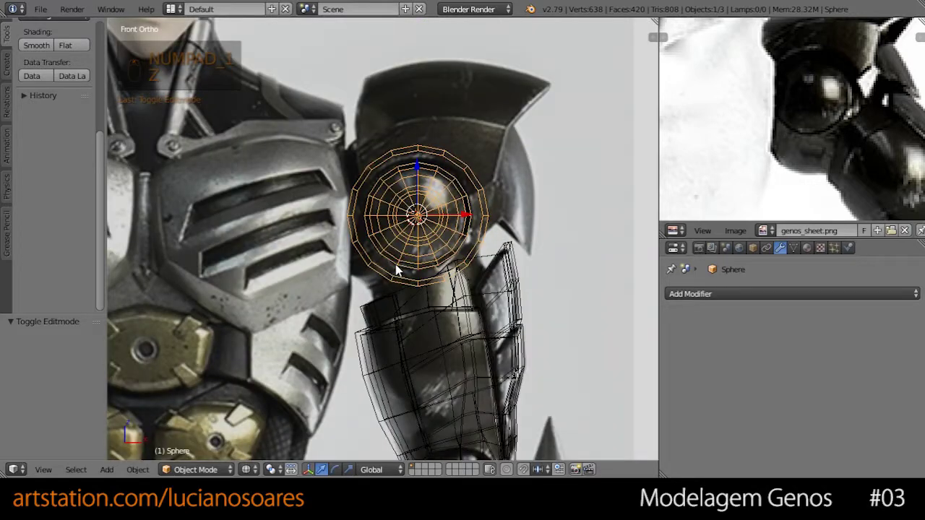
key(s)
click(456, 298)
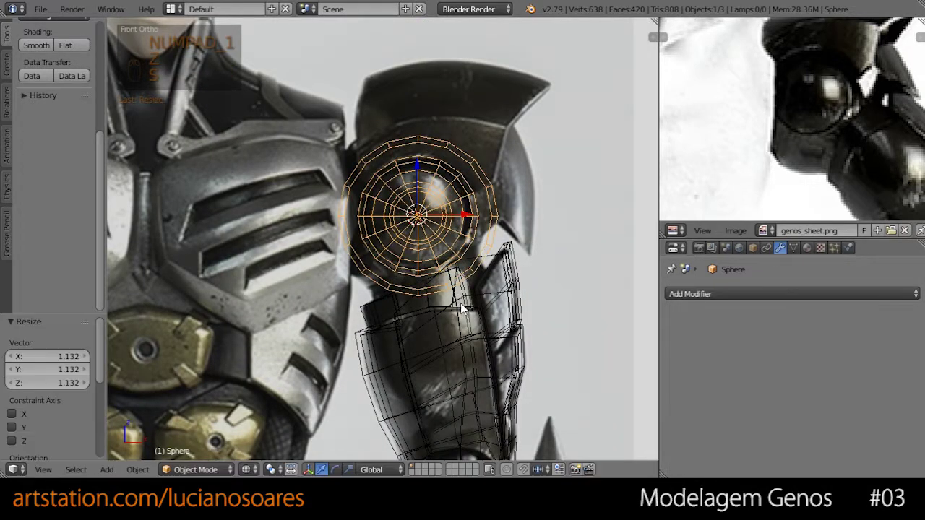
key(g)
click(454, 294)
key(KP_3)
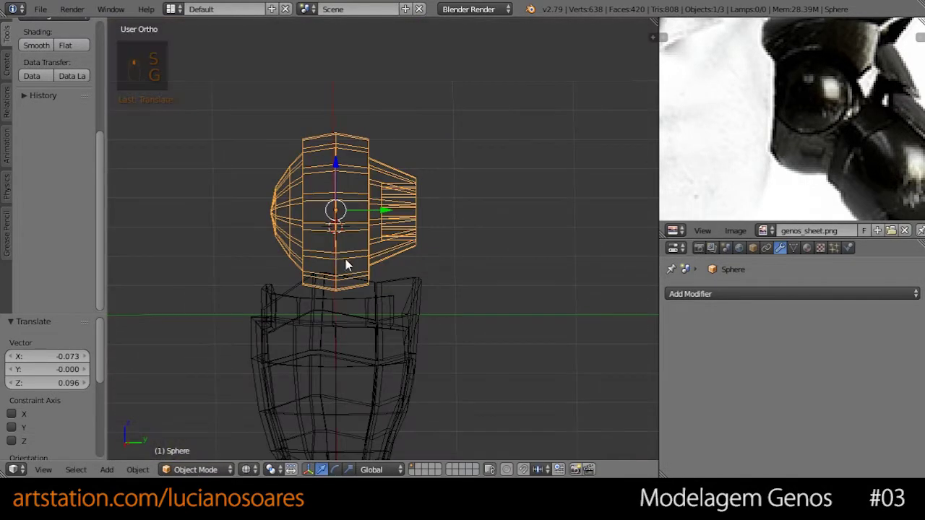
key(z)
scroll(335, 257, down, 3)
scroll(335, 257, up, 5)
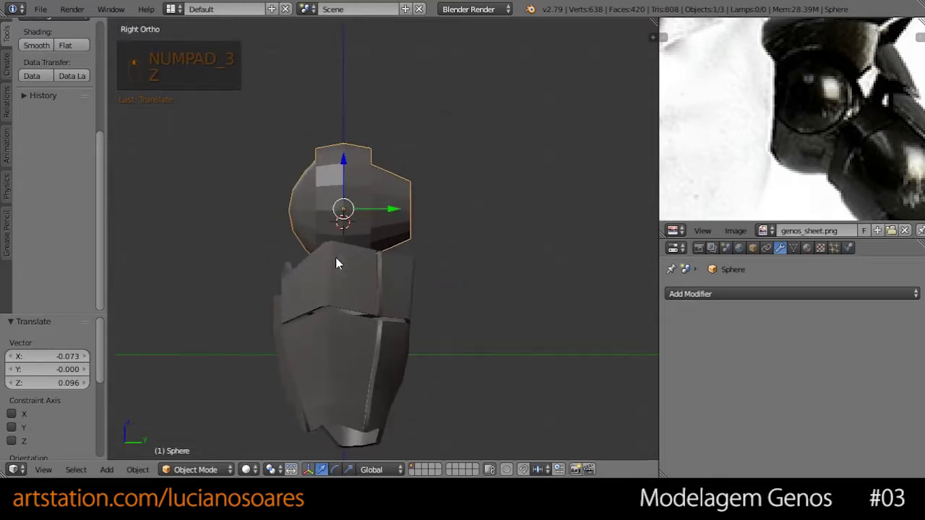
Step: Select the back socket together with the rear rim faces and move them 0.141 along Y
scroll(427, 247, up, 2)
key(Tab)
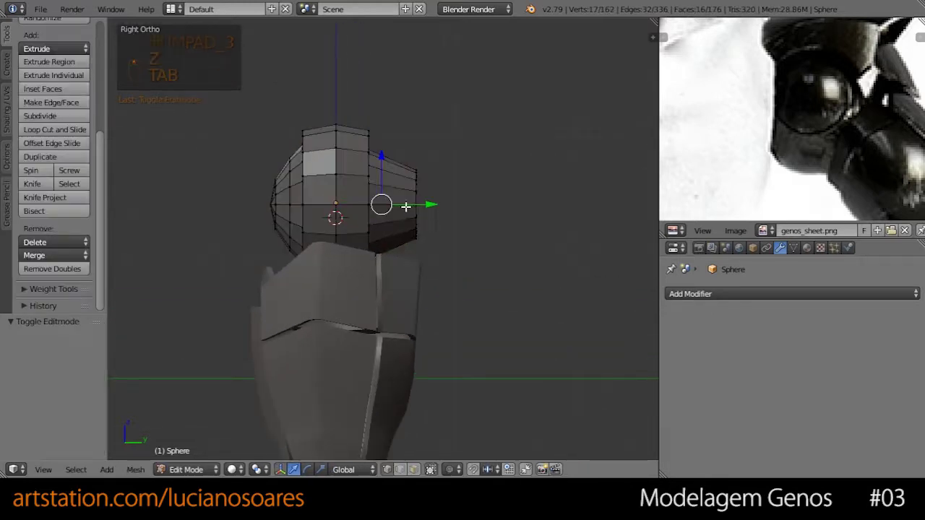
middle_drag(414, 186, 354, 197)
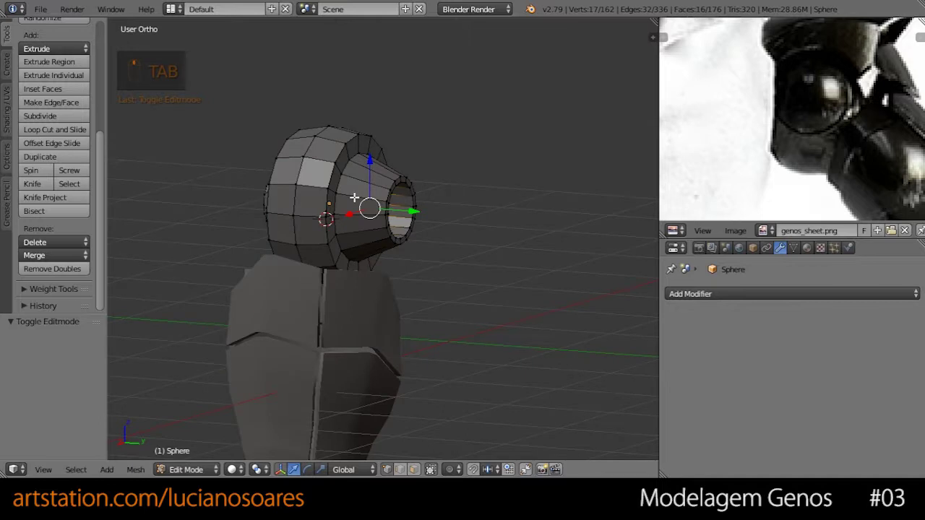
alt+click(330, 181)
alt+shift+click(386, 190)
alt+shift+click(392, 201)
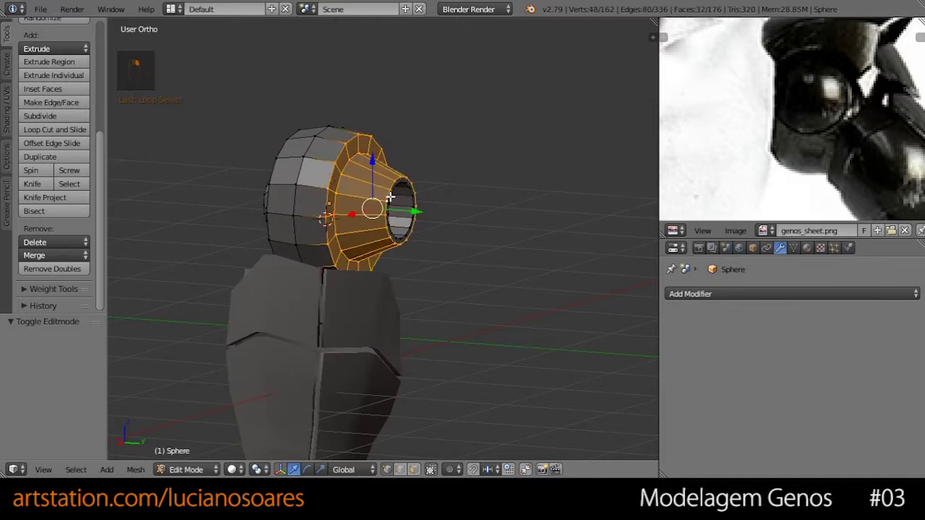
alt+click(391, 196)
key(ctrl+KP_Add)
key(ctrl+KP_Add)
key(ctrl+KP_Add)
key(ctrl+KP_Add)
key(ctrl+KP_Add)
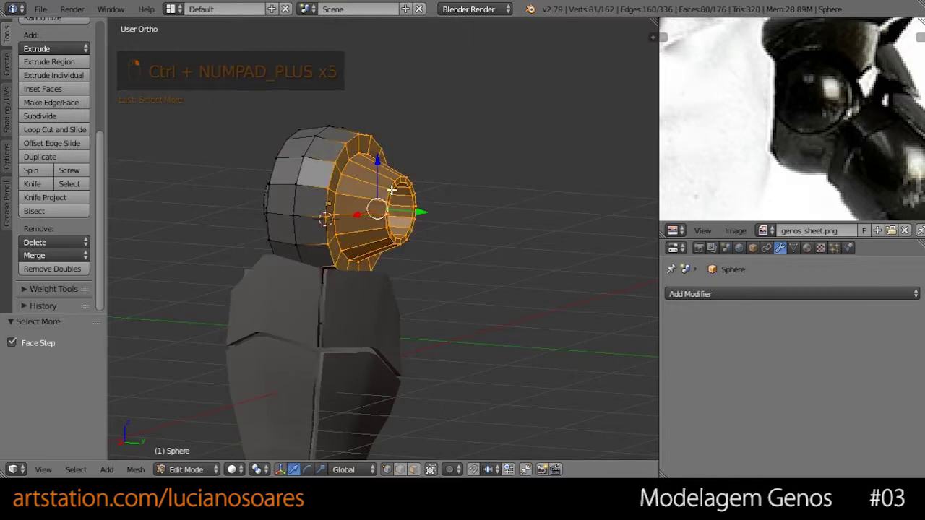
key(KP_3)
drag(436, 208, 455, 205)
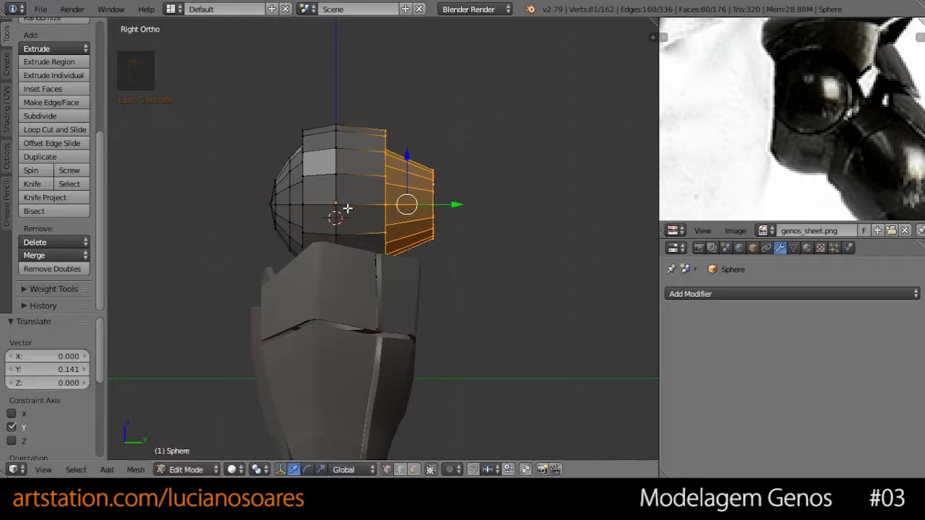
Step: Select the front dome and front ring vertices, move them about -0.118 along Y, and leave edit mode
key(z)
right_click(303, 203)
key(b)
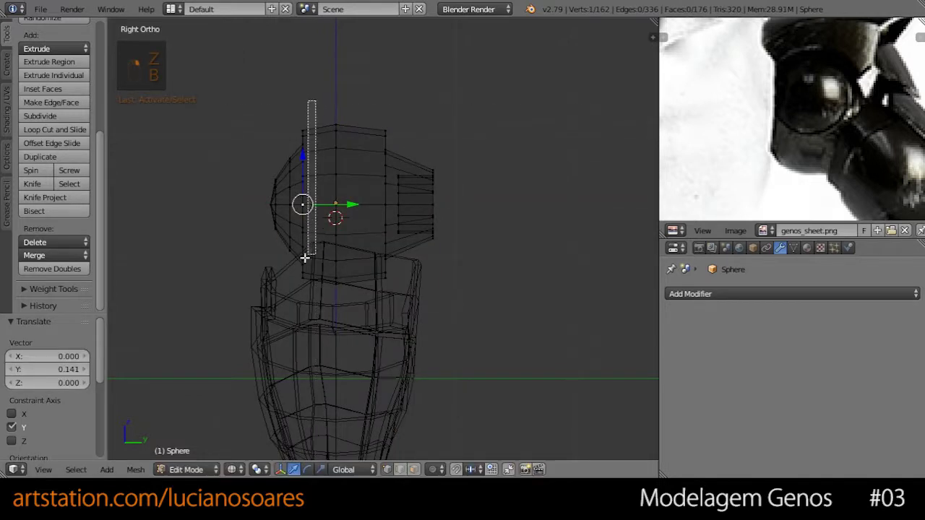
drag(306, 108, 209, 308)
key(z)
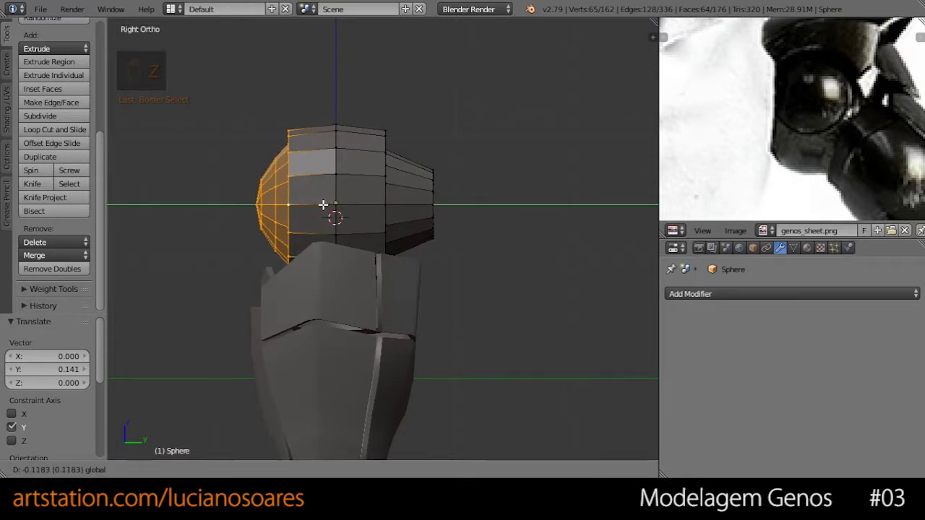
click(326, 203)
key(Tab)
Step: Apply smooth shading to the whole shoulder joint
middle_drag(313, 244, 394, 268)
key(KP_1)
scroll(409, 268, up, 2)
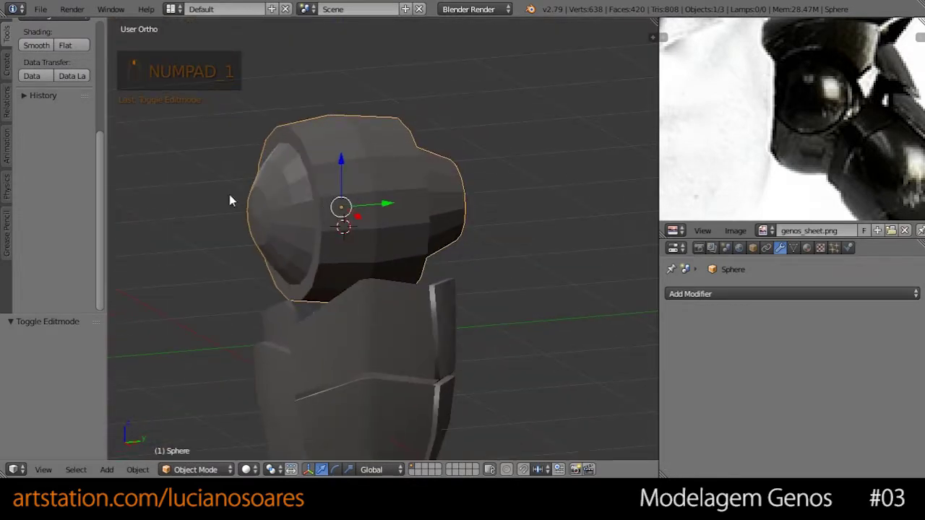
scroll(43, 180, up, 5)
click(37, 220)
mouse_move(286, 228)
middle_down()
mouse_move(378, 226)
mouse_move(185, 235)
mouse_move(347, 235)
mouse_move(354, 220)
mouse_move(417, 206)
middle_up()
Step: In edge select mode, select the border loops of the front ring, rear rim and back socket
key(Tab)
key(ctrl+Tab)
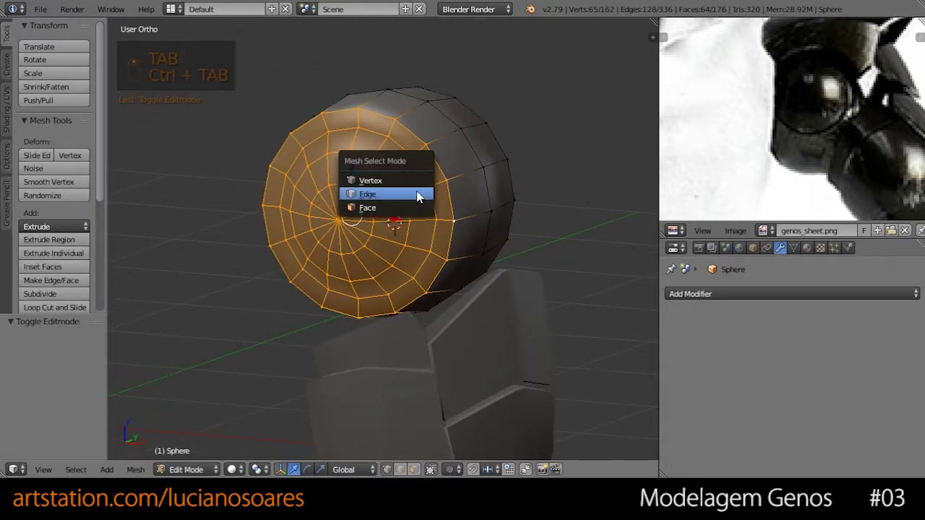
click(416, 189)
alt+click(417, 167)
middle_drag(487, 172, 334, 176)
alt+shift+click(334, 175)
middle_drag(446, 180, 278, 155)
alt+shift+click(314, 176)
alt+shift+click(316, 177)
alt+shift+click(302, 157)
alt+shift+click(292, 148)
alt+shift+click(365, 217)
scroll(365, 217, down, 3)
middle_drag(365, 217, 549, 242)
Step: Add an Edge Split modifier to the joint with Edge Angle disabled, keeping Sharp Edges on
click(746, 294)
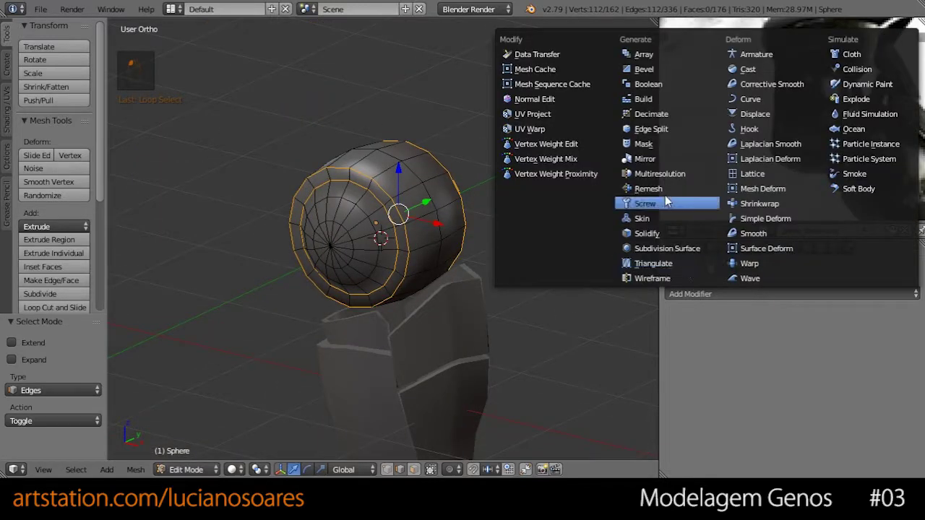
click(650, 130)
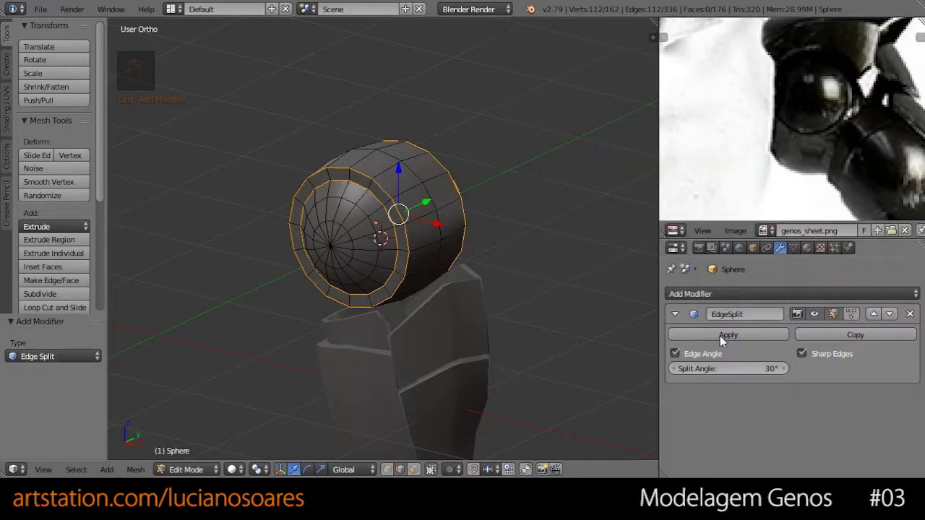
click(693, 353)
key(Tab)
scroll(558, 274, up, 2)
middle_drag(517, 281, 495, 278)
key(Tab)
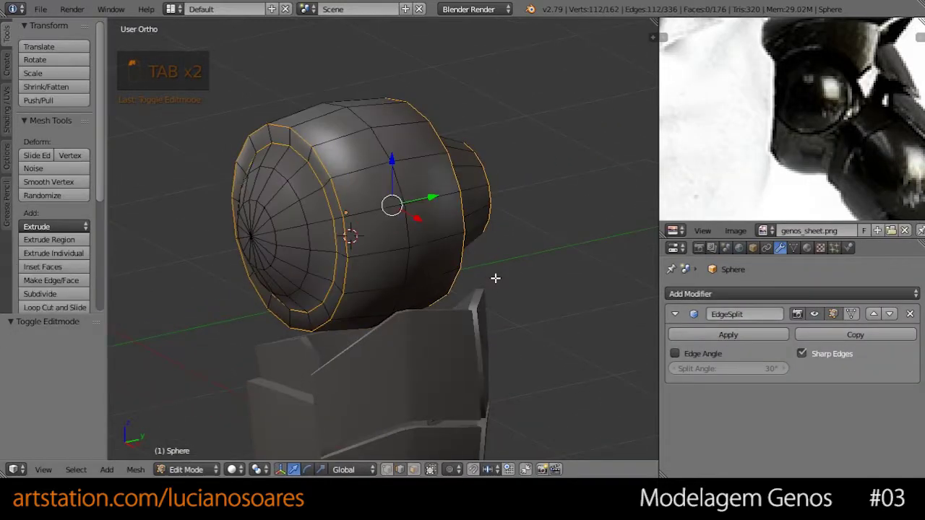
Step: Mark the selected border loops as sharp and return to object mode
click(3, 127)
click(61, 113)
key(Tab)
Step: Compare the joint with the front reference and study the shoulder armour in the reference sheet's other poses
mouse_move(128, 115)
middle_down()
mouse_move(250, 210)
mouse_move(357, 255)
mouse_move(171, 260)
mouse_move(583, 229)
mouse_move(556, 223)
mouse_move(607, 229)
mouse_move(225, 253)
mouse_move(250, 255)
mouse_move(244, 291)
mouse_move(268, 261)
mouse_move(322, 239)
middle_up()
key(KP_1)
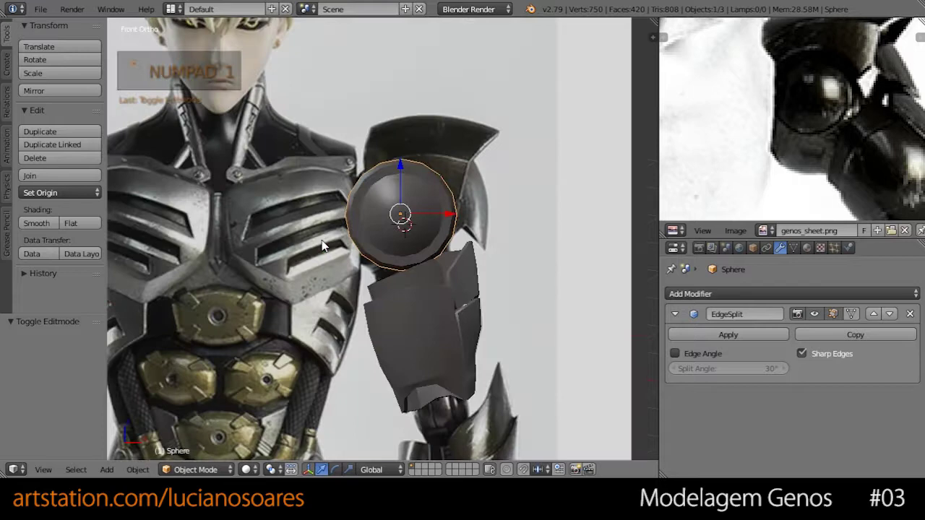
scroll(475, 217, up, 1)
scroll(477, 225, up, 2)
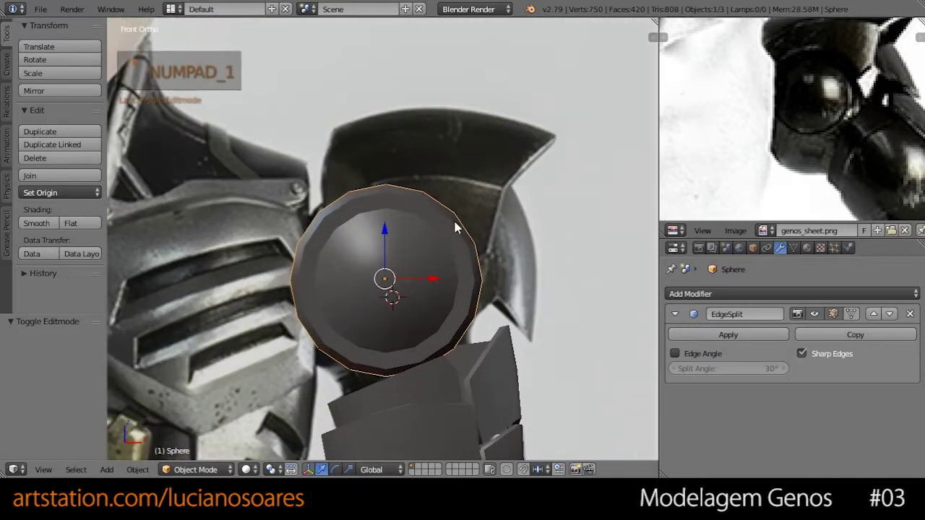
scroll(516, 177, down, 1)
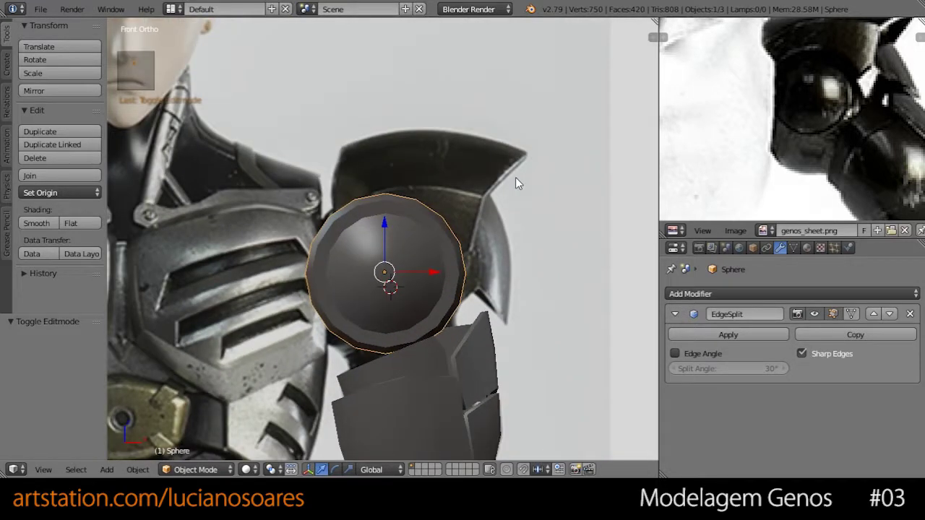
scroll(772, 96, down, 5)
scroll(860, 124, up, 2)
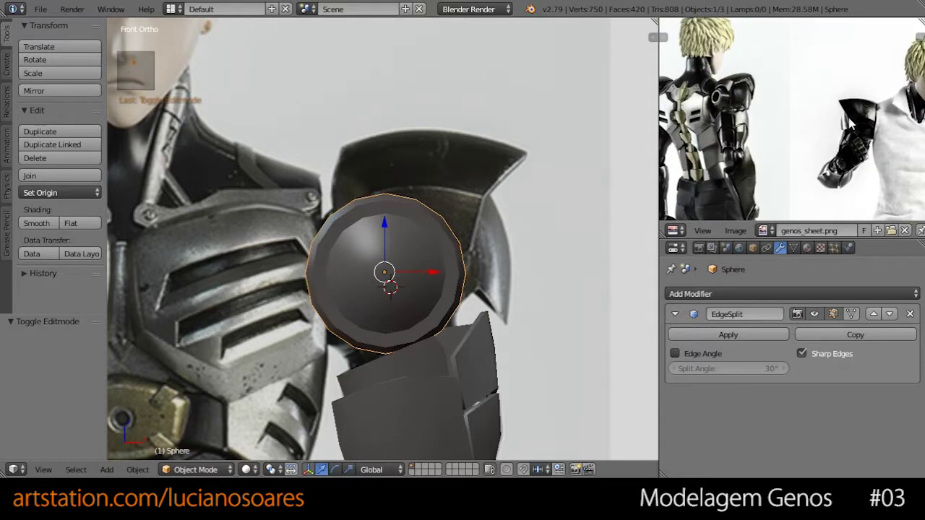
scroll(796, 120, up, 4)
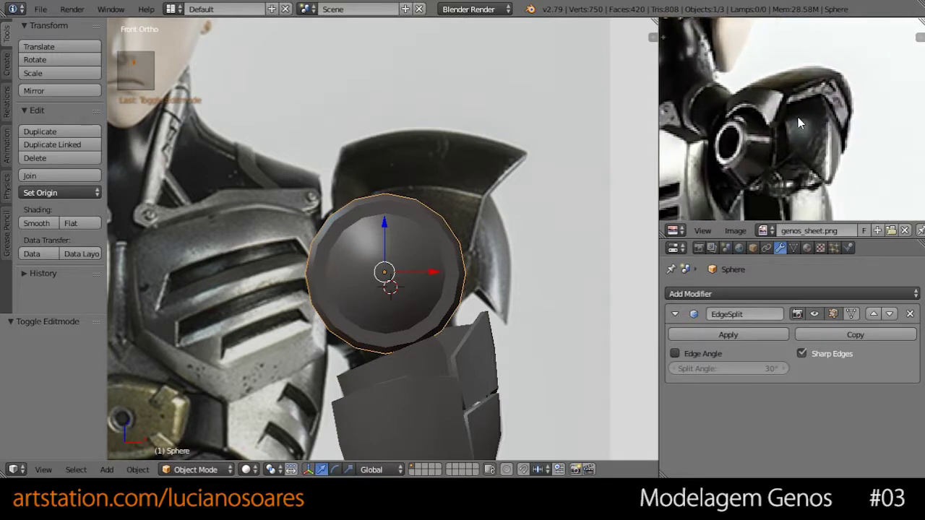
middle_drag(816, 129, 807, 124)
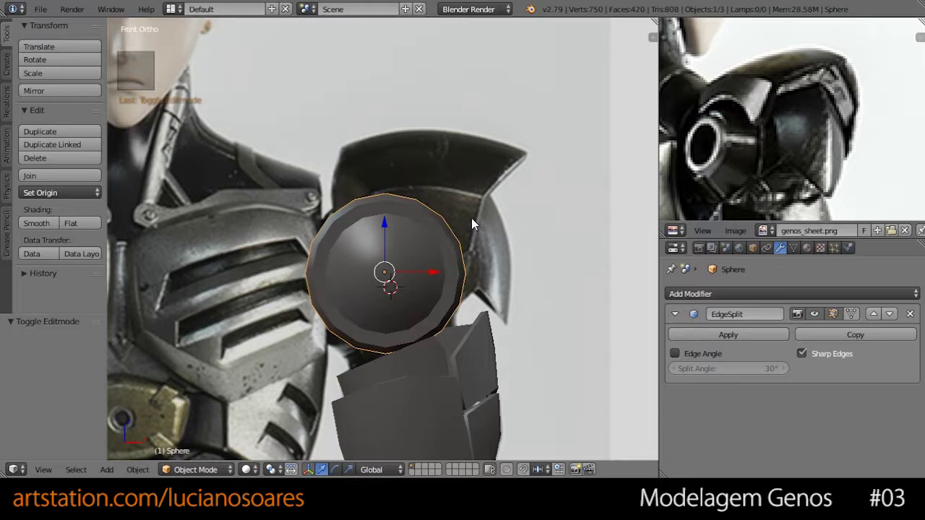
Step: In face select mode, select all faces covering the upper half of the joint's outer band
key(Tab)
middle_drag(472, 216, 423, 361)
click(413, 469)
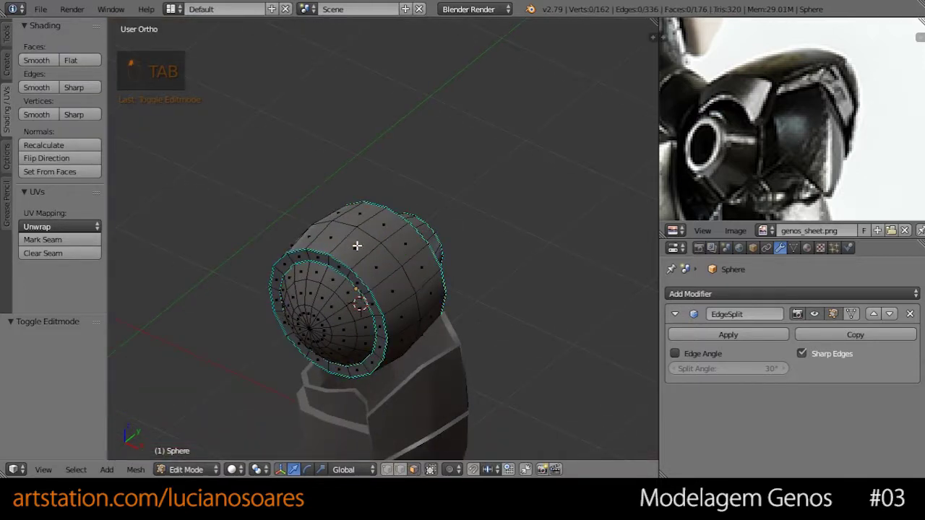
right_click(358, 235)
shift+right_click(372, 231)
shift+right_click(383, 249)
shift+right_click(401, 278)
shift+right_click(416, 281)
shift+right_click(407, 305)
shift+right_click(427, 295)
middle_drag(292, 234, 433, 240)
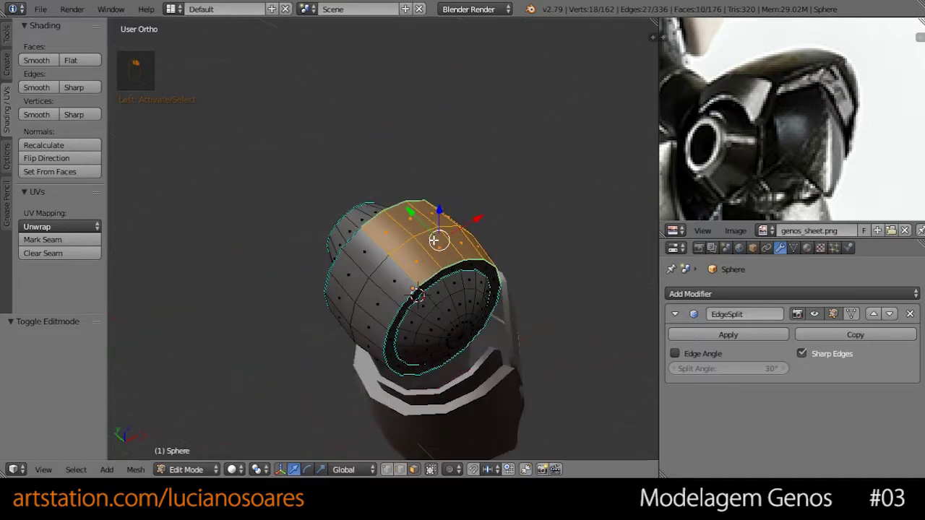
shift+right_click(393, 273)
shift+right_click(366, 257)
shift+right_click(354, 274)
shift+right_click(364, 297)
shift+right_click(362, 315)
shift+right_click(348, 296)
middle_drag(348, 296, 348, 202)
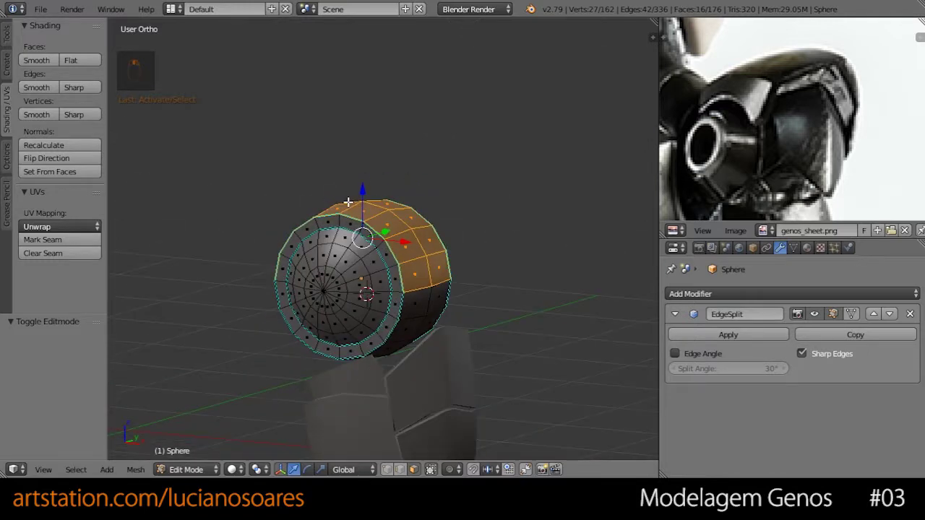
Step: Duplicate the selected band faces, offset them about 0.023 in X and 0.569 in Z, and separate them into a new object
key(KP_1)
key(shift+d)
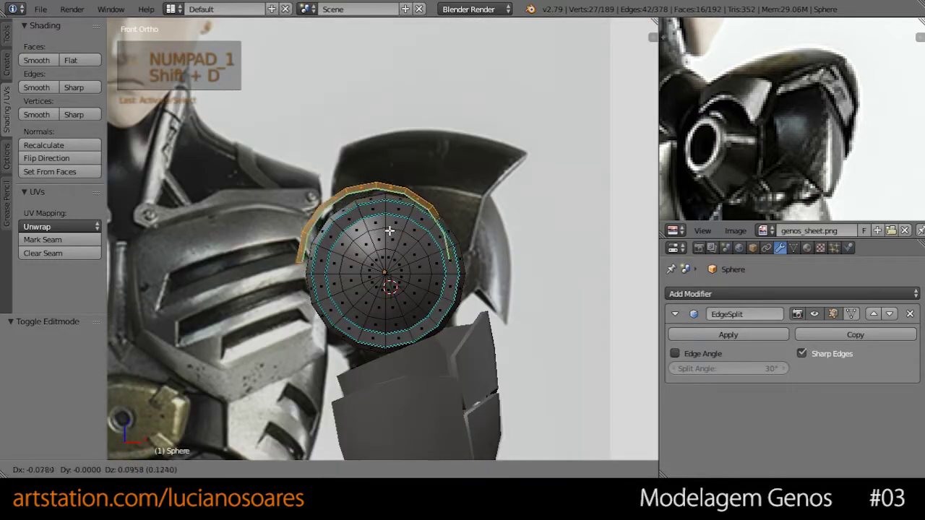
click(403, 176)
key(p)
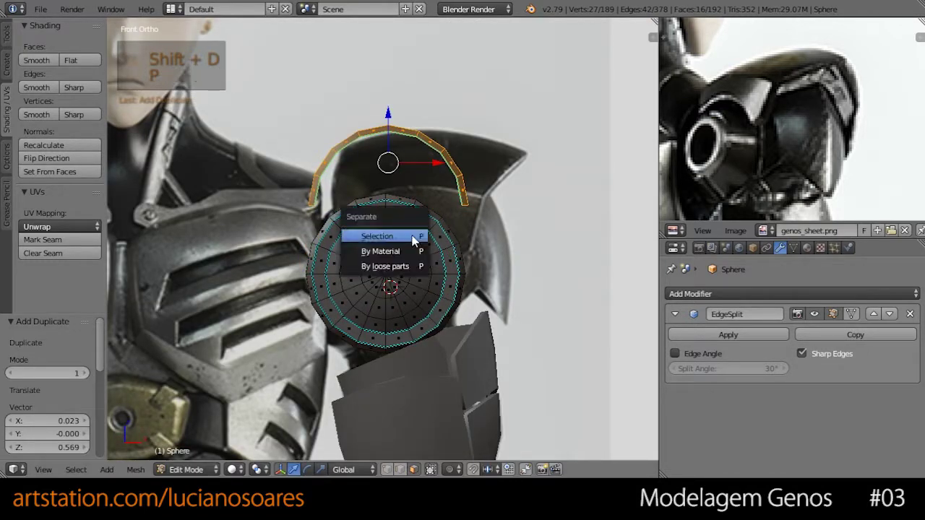
click(412, 237)
Step: Edit the separated strip and move all of it 0.197 in X and 0.006 in Z over the reference shoulder pad
key(Tab)
right_click(458, 169)
key(Tab)
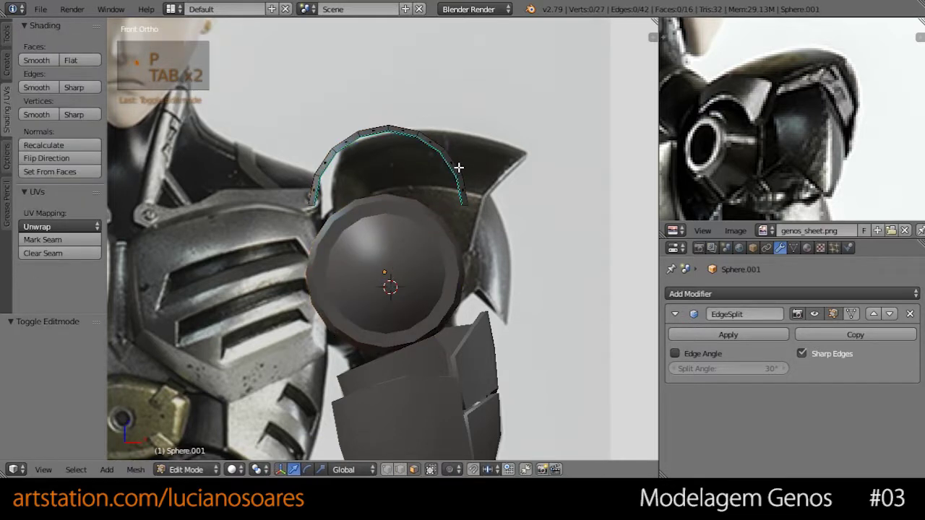
key(a)
key(a)
key(a)
key(g)
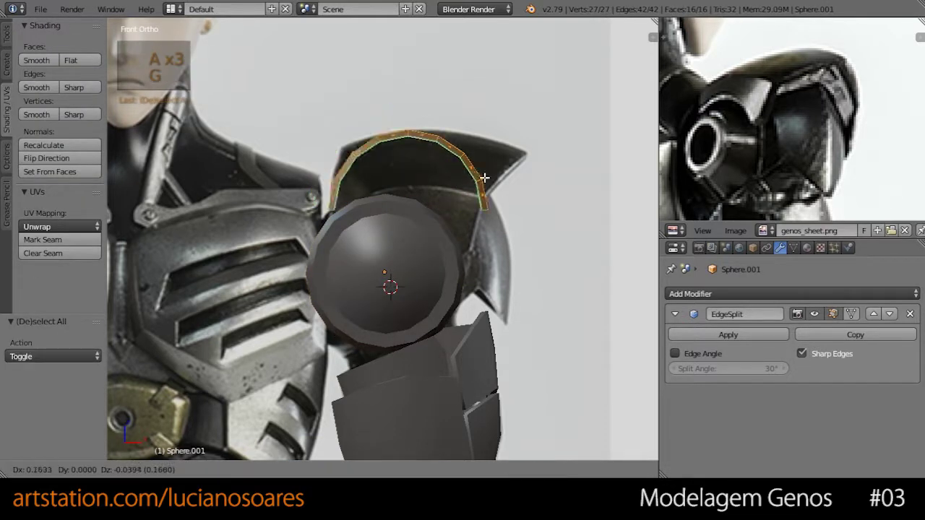
click(482, 172)
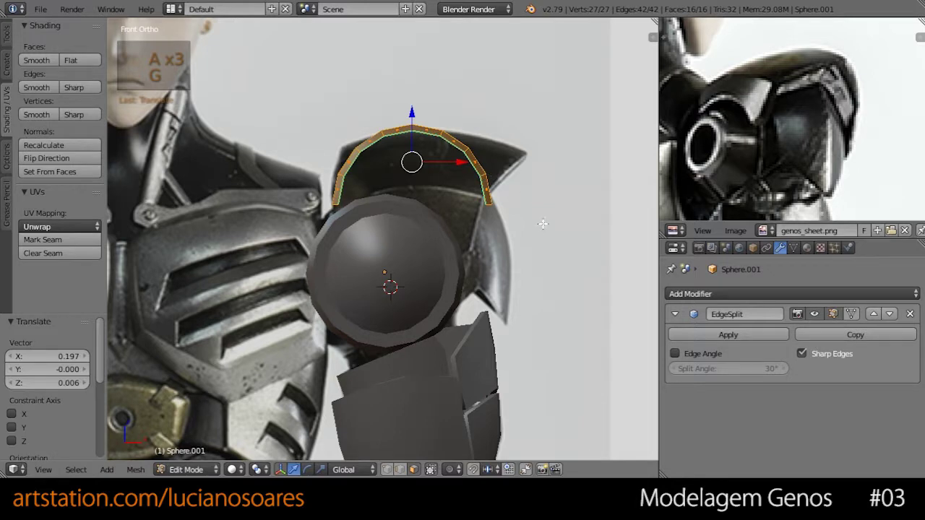
Step: Rotate the whole shoulder pad strip 90° around the Z axis
middle_drag(538, 213, 496, 264)
key(r)
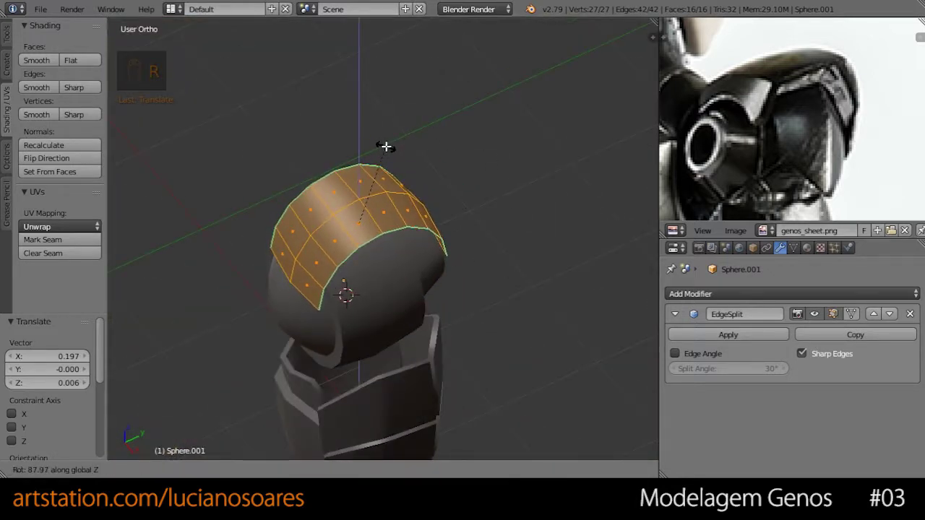
text(90)
key(Return)
Step: Lower the strip by 0.160 in Z and scale it to 0.837 along Y in the right side view
key(KP_3)
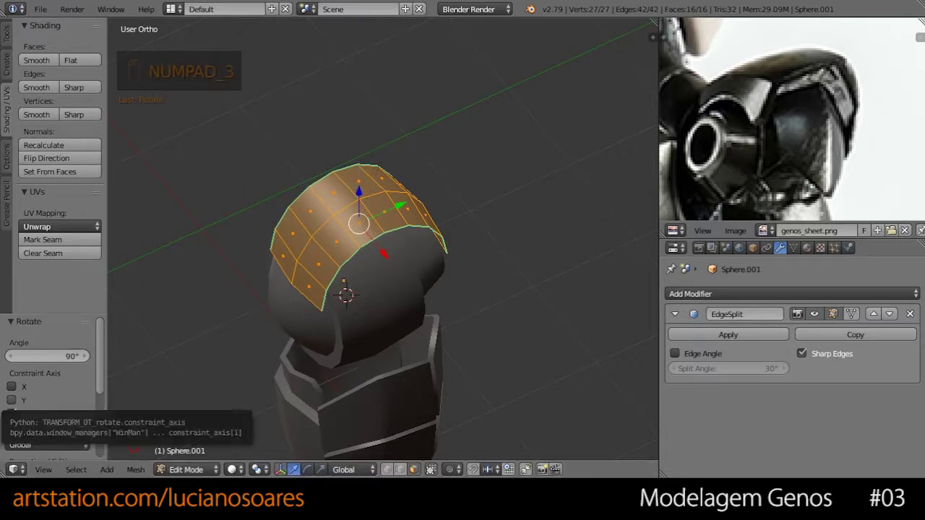
key(KP_3)
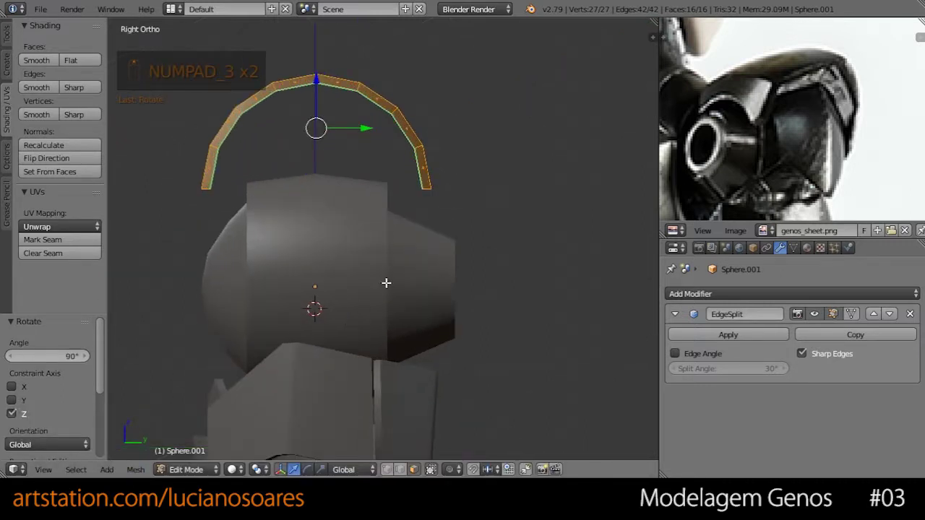
key(g)
key(z)
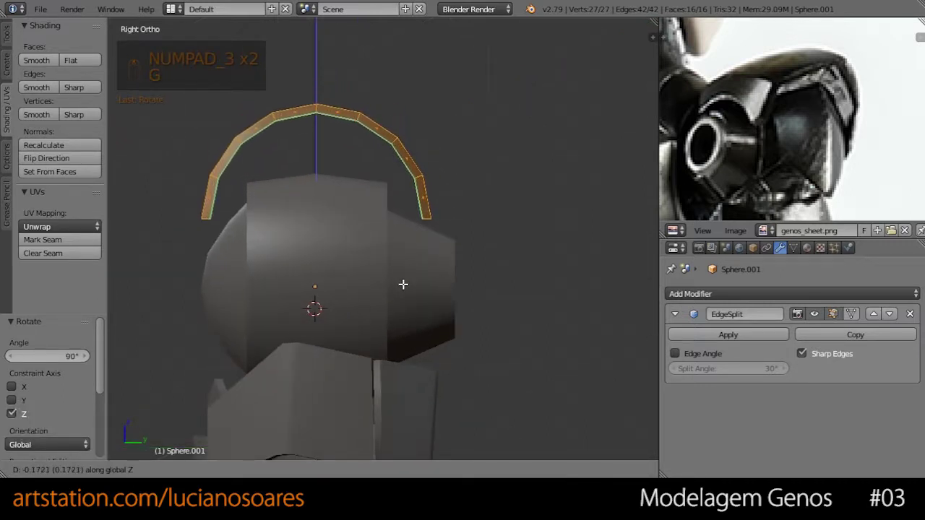
click(403, 282)
key(s)
right_click(487, 261)
key(s)
key(y)
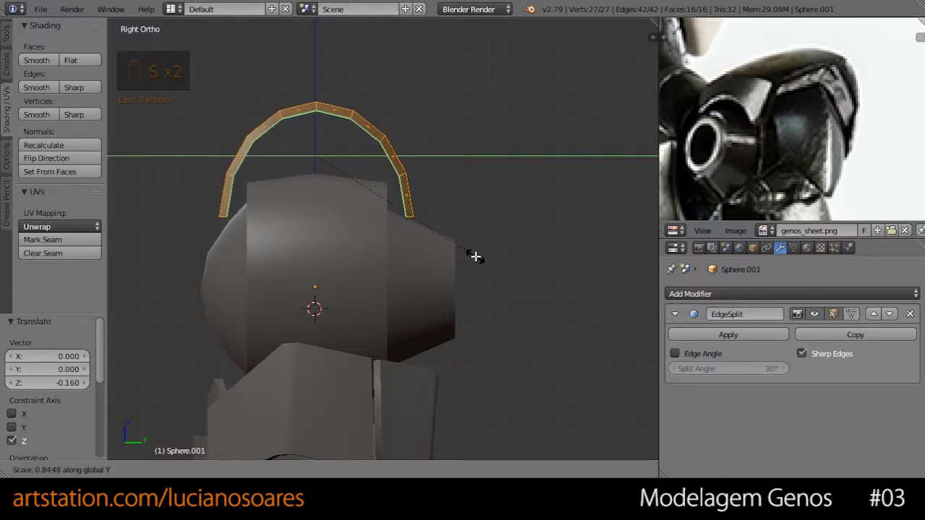
click(473, 257)
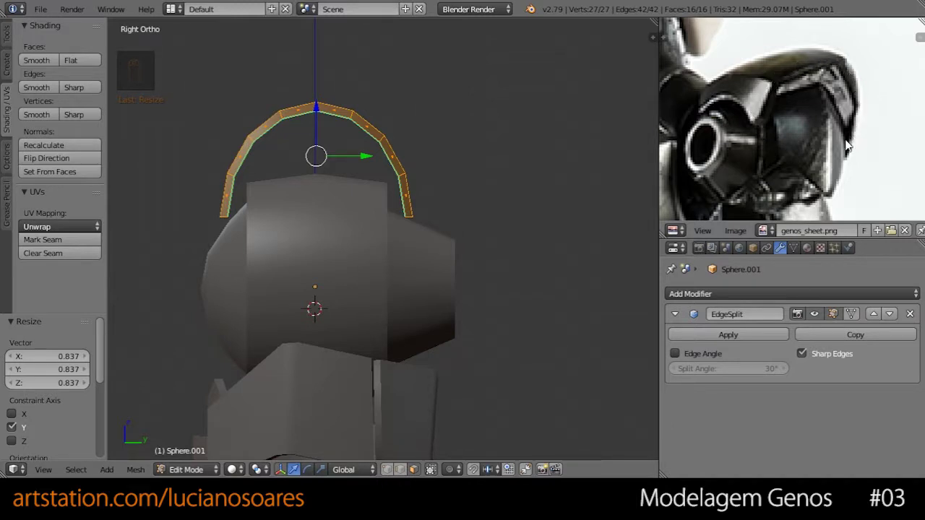
Step: Scale the strip's two lower side edge loops 1.032 along Y and raise them 0.020 in Z
click(385, 469)
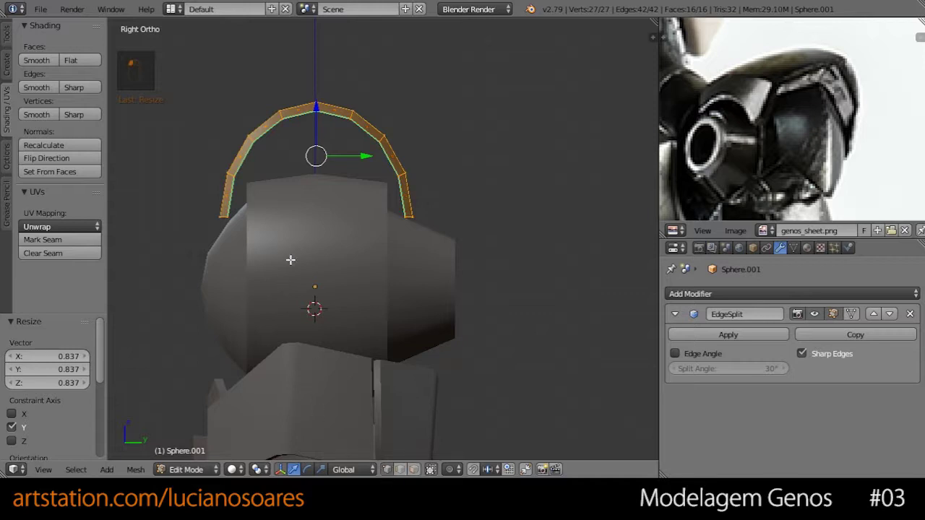
scroll(234, 191, up, 1)
alt+right_click(203, 159)
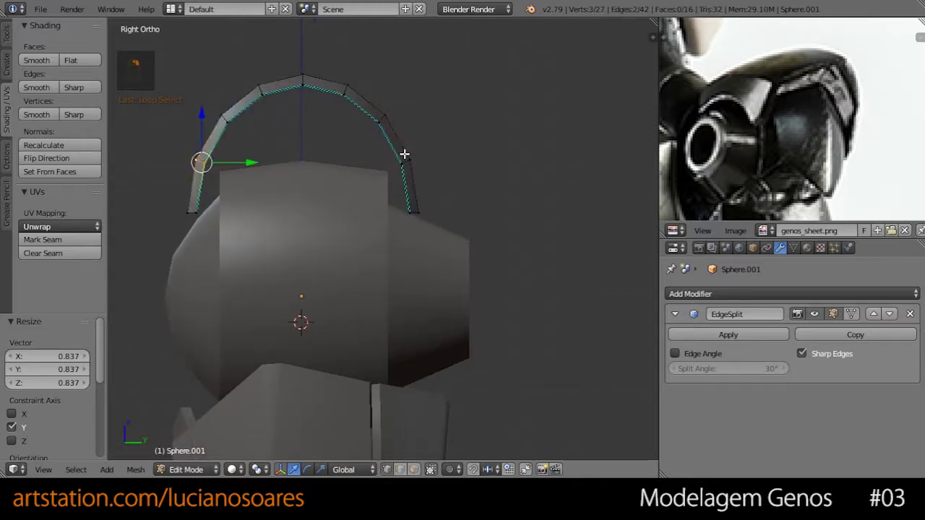
alt+shift+right_click(412, 159)
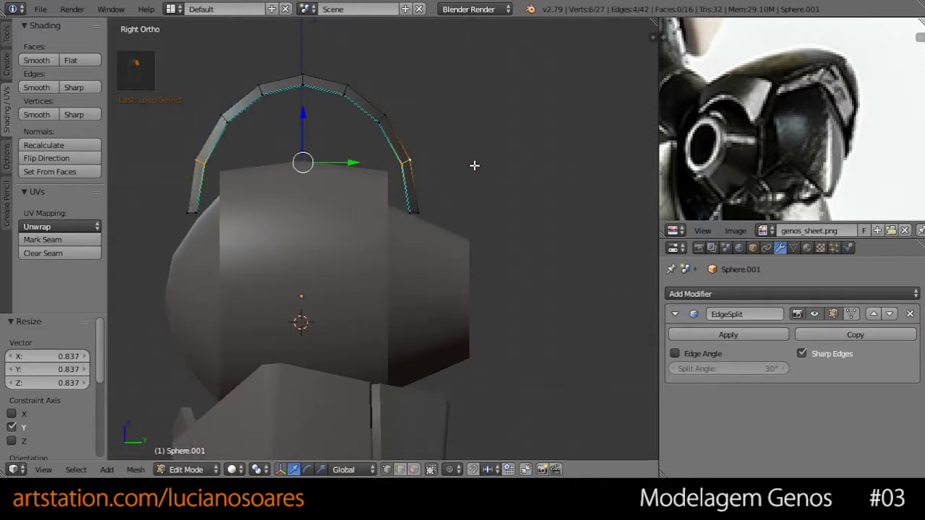
key(s)
key(y)
click(479, 166)
key(g)
key(z)
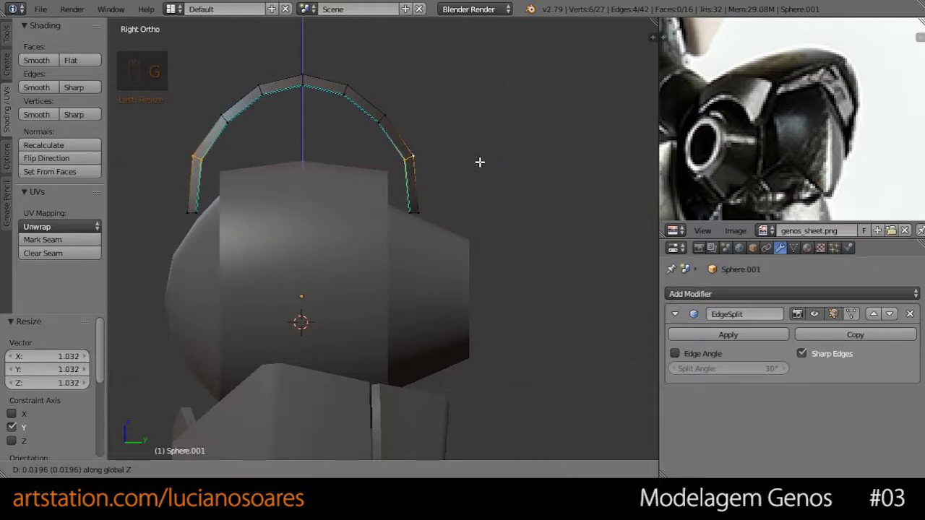
click(479, 162)
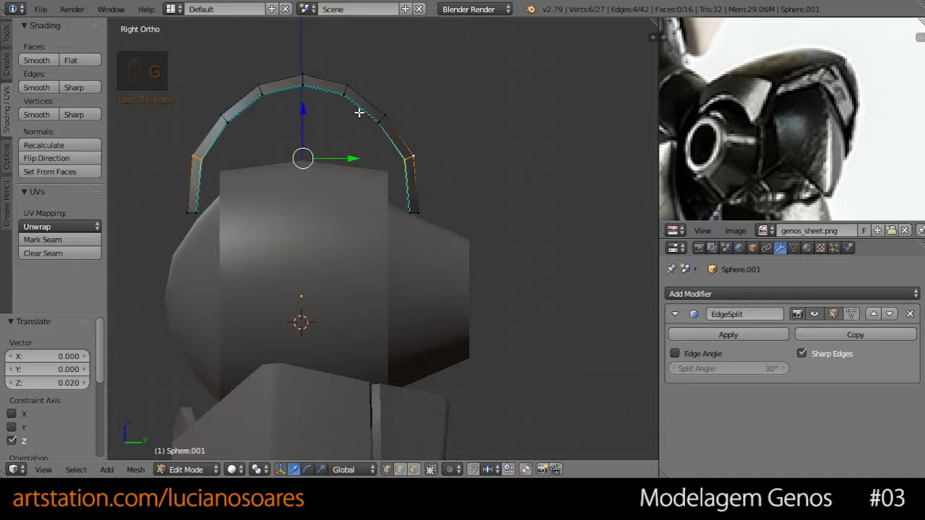
Step: Dissolve the two edge loops midway up the strip, one on each side of the arch
alt+right_click(226, 117)
alt+shift+right_click(380, 115)
alt+right_click(382, 119)
alt+shift+right_click(227, 116)
key(x)
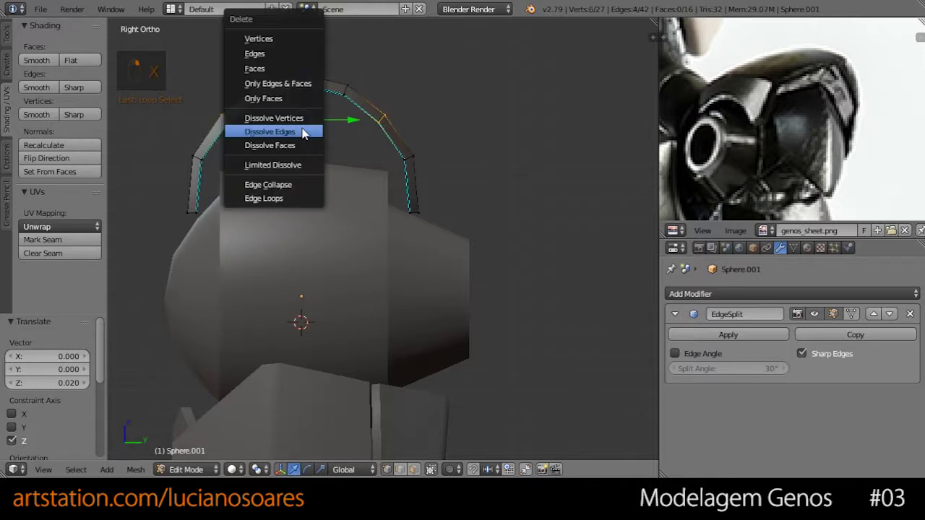
click(297, 132)
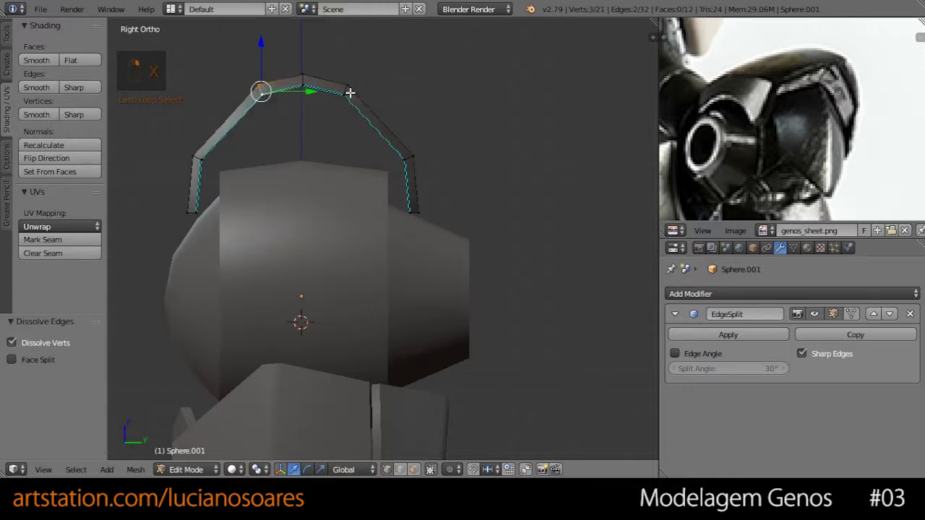
Step: Widen the two edge loops flanking the crest by 1.409 along Y, lower them 0.081 in Z, and widen them by a further 1.088
alt+shift+right_click(350, 92)
key(s)
key(y)
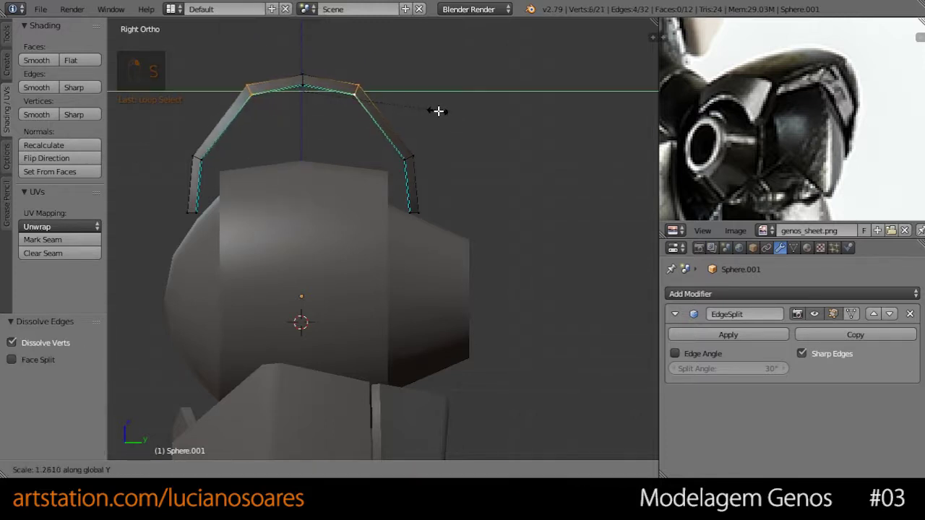
click(453, 116)
key(g)
key(z)
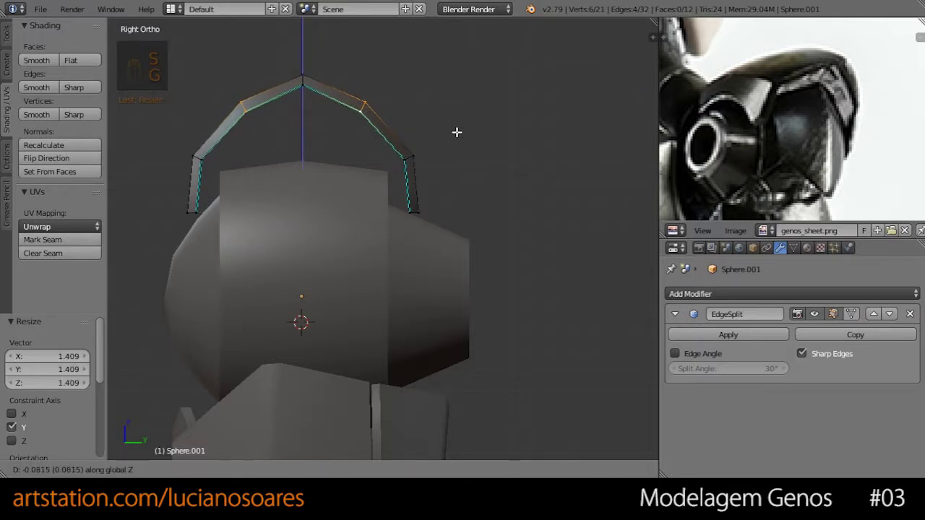
click(456, 129)
key(s)
key(y)
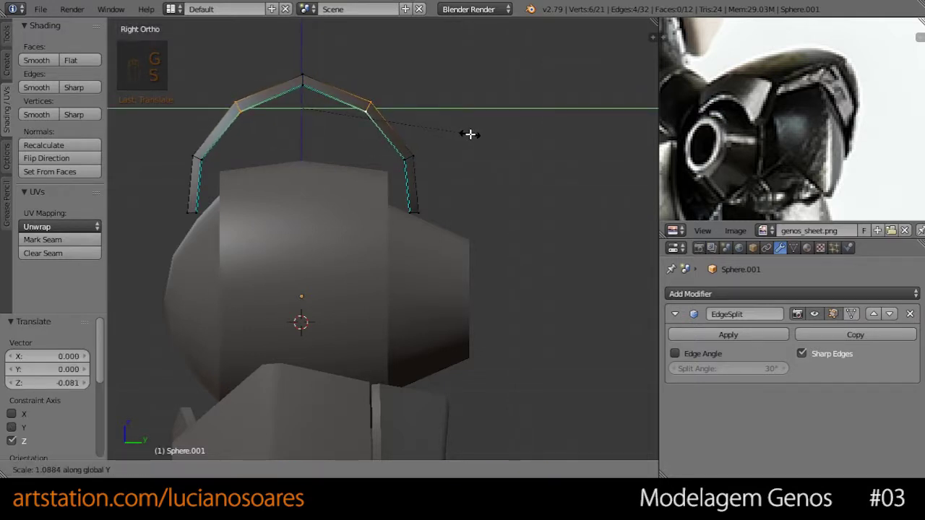
click(471, 133)
Step: Raise the central crest edge loop of the strip by about 0.020 in Z
alt+click(310, 81)
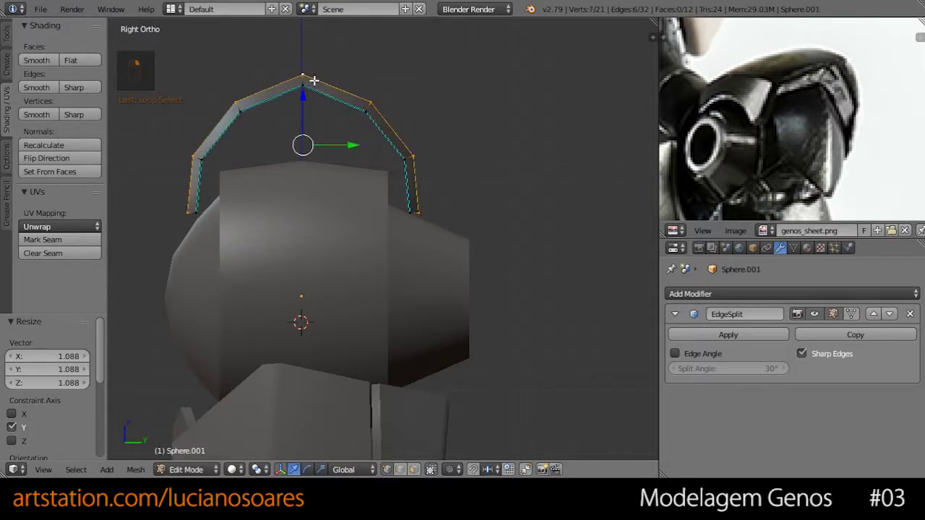
key(g)
key(z)
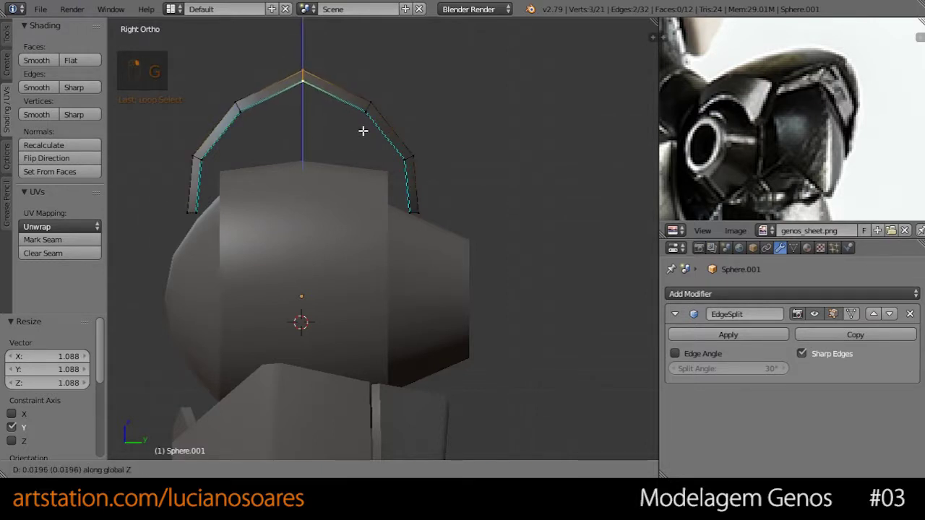
click(363, 130)
middle_drag(326, 143, 384, 209)
key(Tab)
key(Tab)
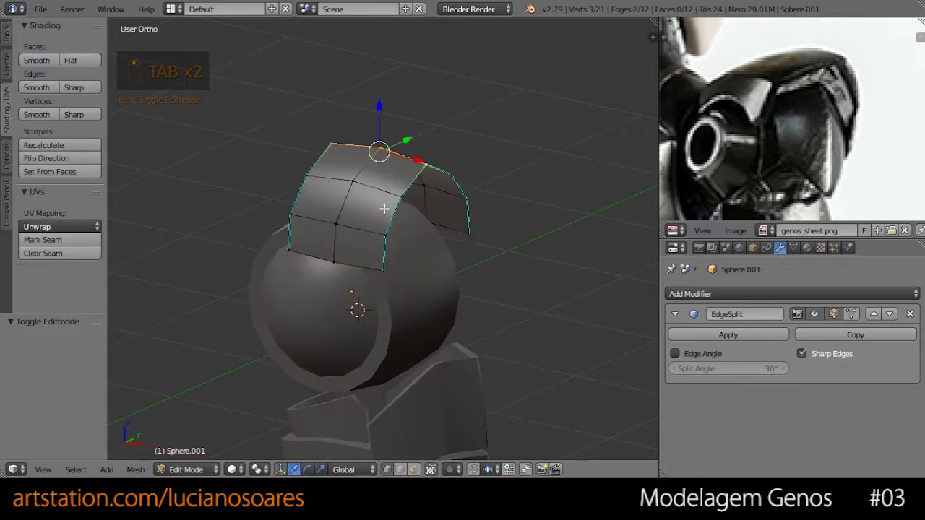
Step: Mark the crest edge loop and the two lower side edge loops of the strip as sharp
key(ctrl+Tab)
click(296, 180)
alt+right_click(363, 228)
alt+shift+right_click(396, 159)
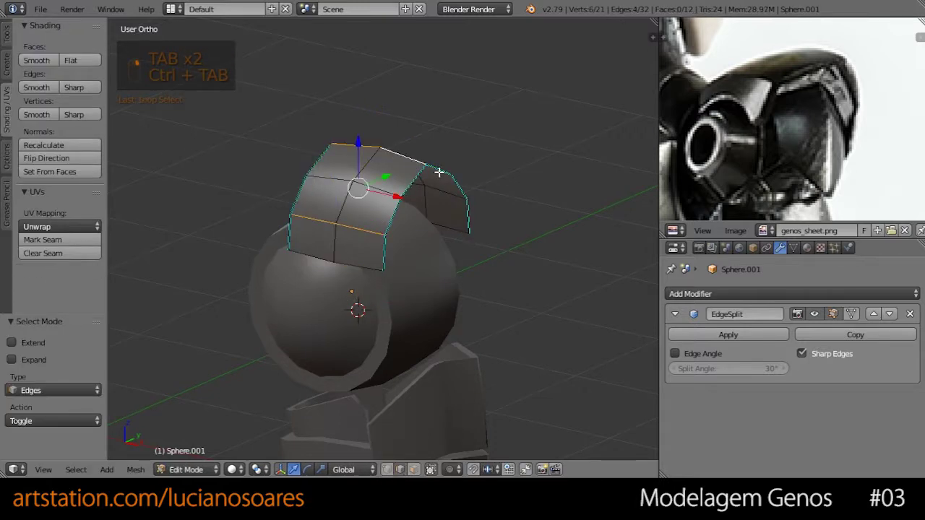
middle_drag(439, 172, 361, 206)
alt+shift+right_click(357, 209)
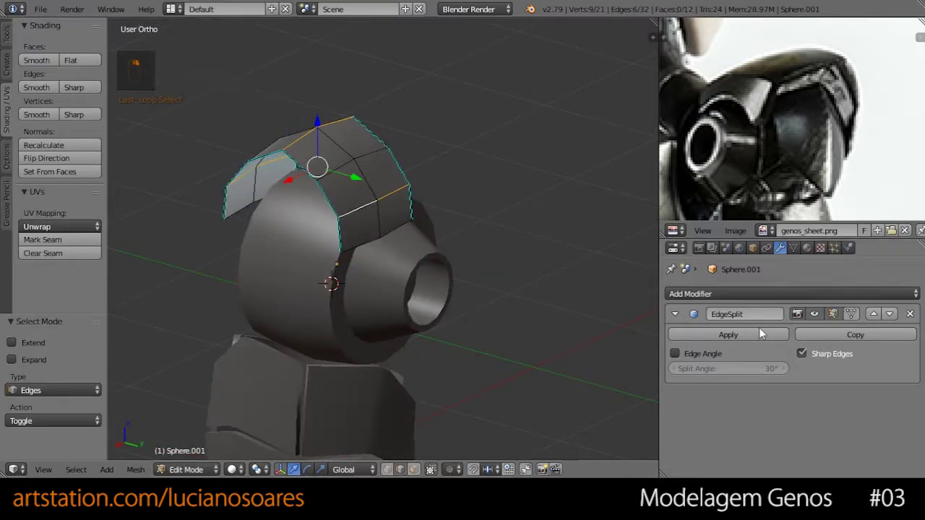
click(74, 87)
key(Tab)
middle_drag(335, 219, 479, 200)
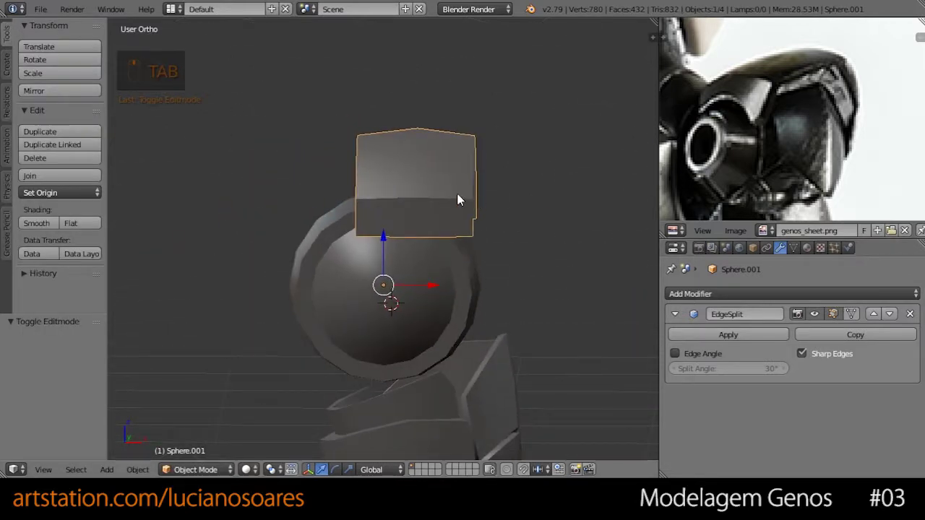
Step: Move the whole strip in the front view by -0.056 in X and 0.028 in Z, then by -0.127 in X and -0.023 in Z
key(KP_3)
key(KP_1)
key(Tab)
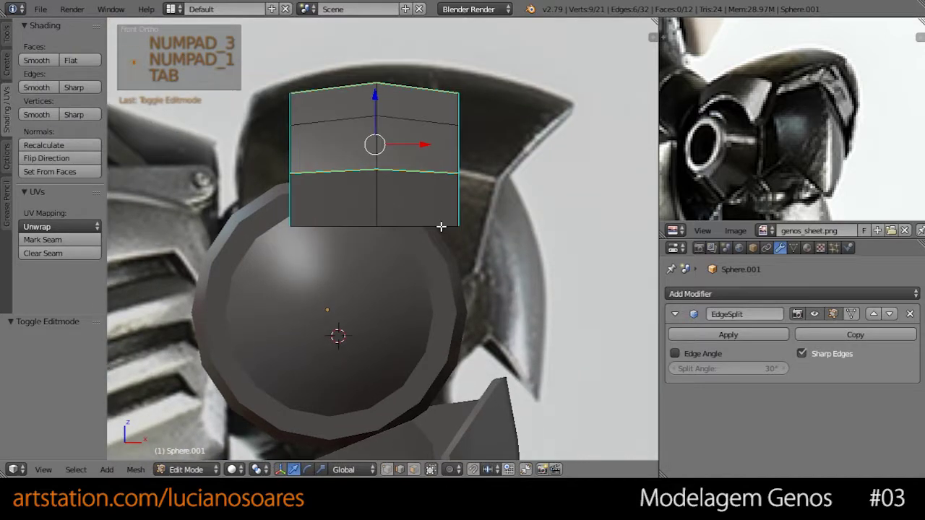
shift+middle_drag(440, 227, 428, 233)
scroll(405, 221, down, 2)
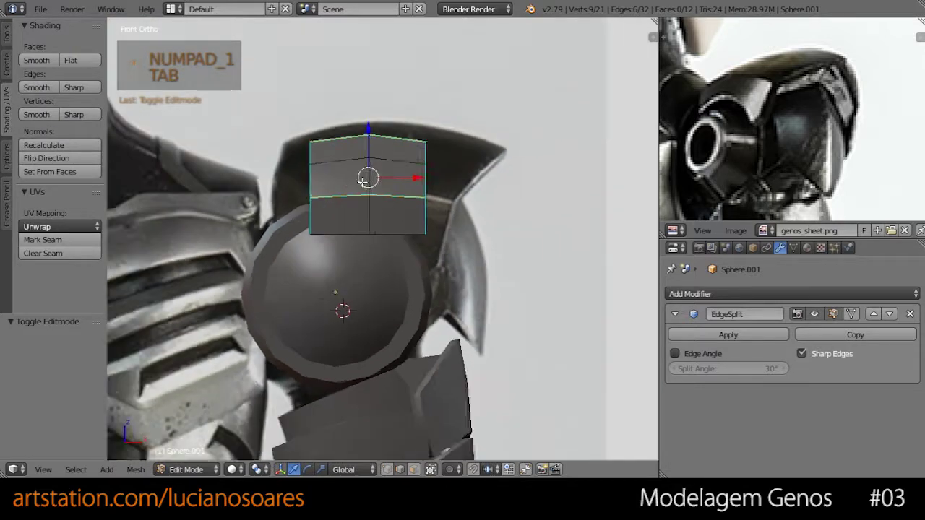
key(a)
key(a)
key(z)
key(a)
key(g)
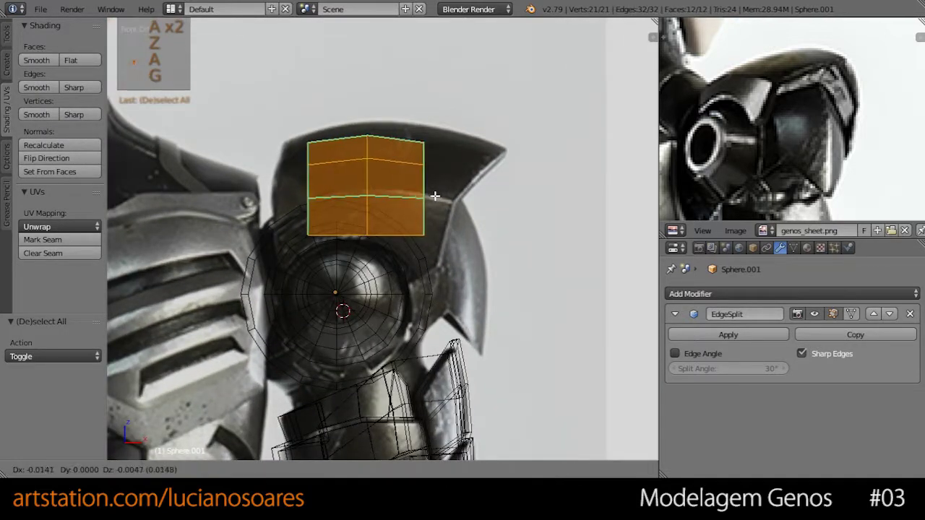
click(427, 192)
key(g)
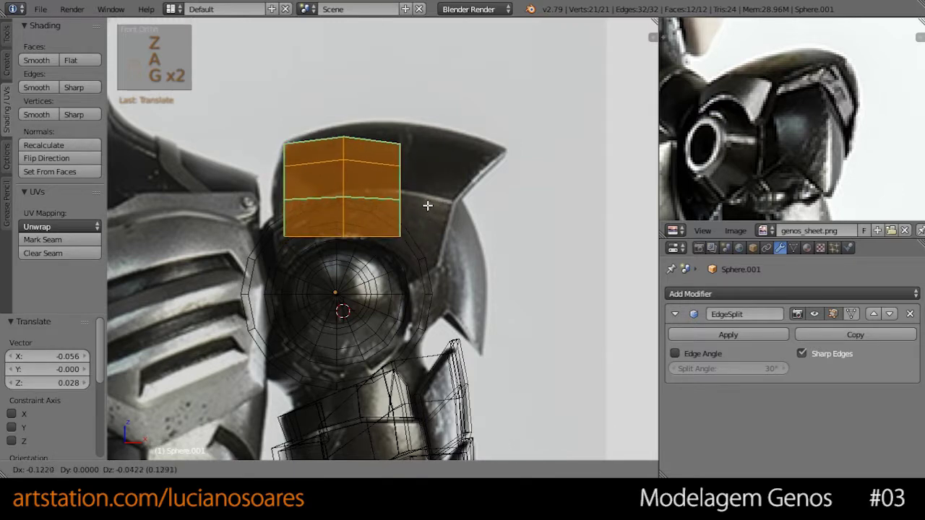
click(427, 203)
Step: Stretch the strip along X by about 1.53 and reposition it over the reference pad, refining the width with X scales of 1.022 and 0.977
key(s)
key(x)
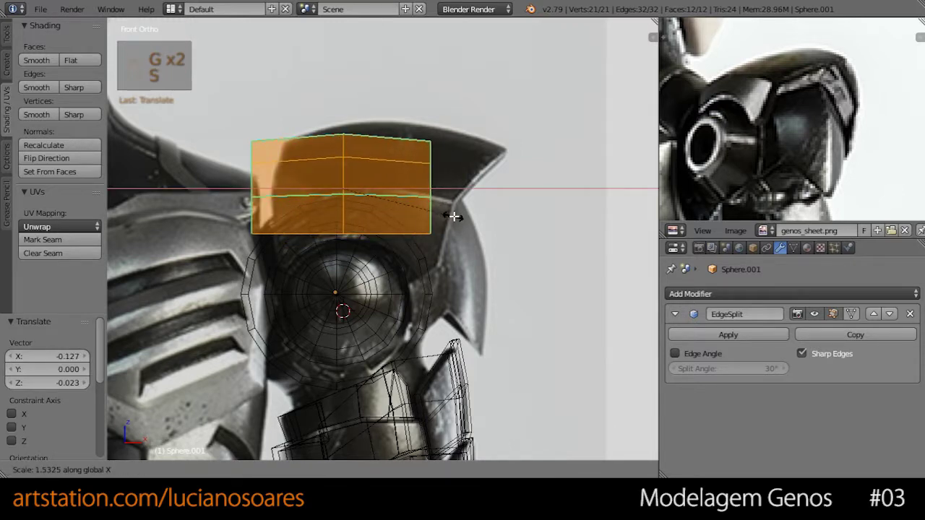
click(459, 214)
key(g)
click(479, 221)
key(s)
key(x)
click(483, 222)
key(s)
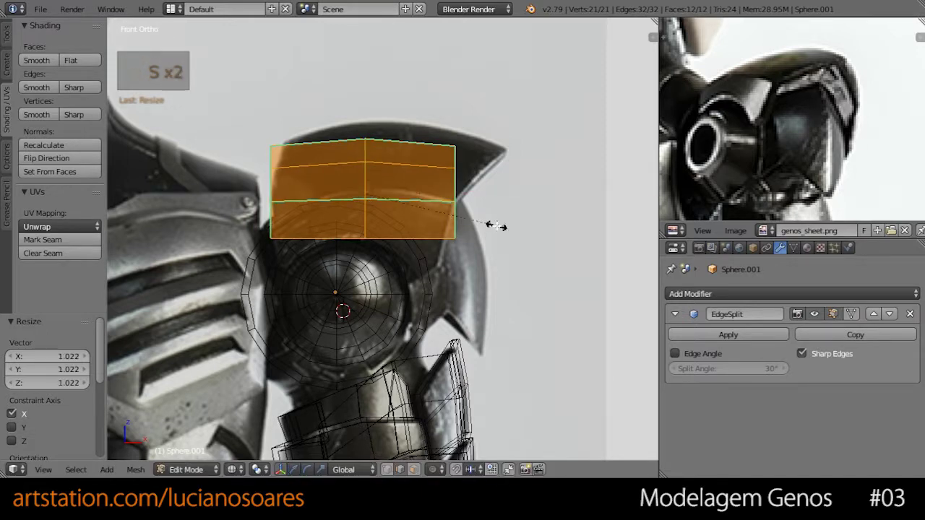
click(470, 216)
Step: Scale the whole strip 0.987 along Y in the right side view
key(KP_3)
key(z)
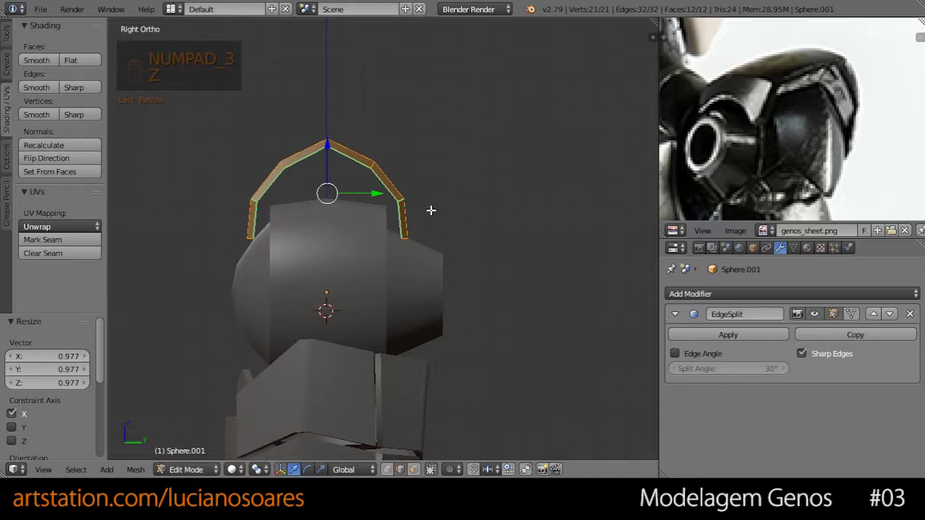
key(s)
key(y)
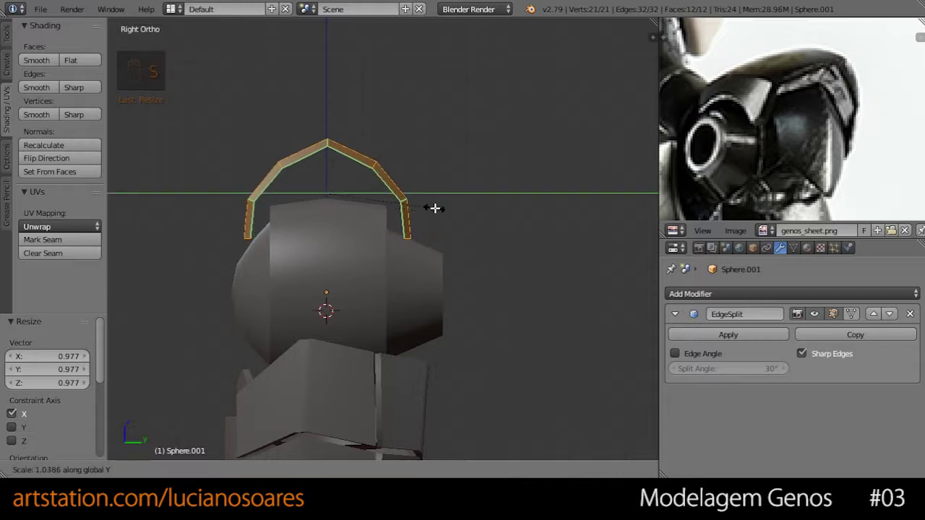
click(429, 207)
Step: Hide the round shoulder joint object and resume editing the pad strip in wireframe front view
key(KP_1)
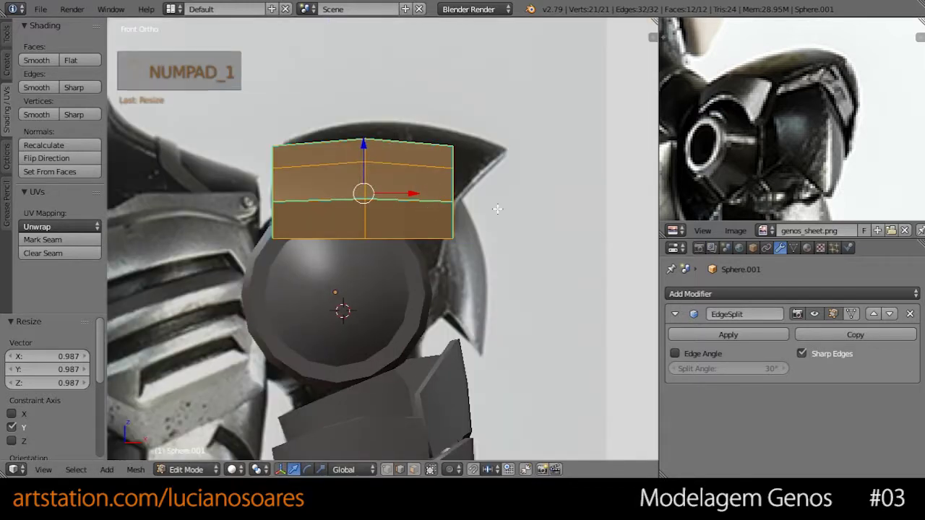
scroll(462, 206, up, 1)
key(z)
shift+middle_drag(389, 225, 392, 232)
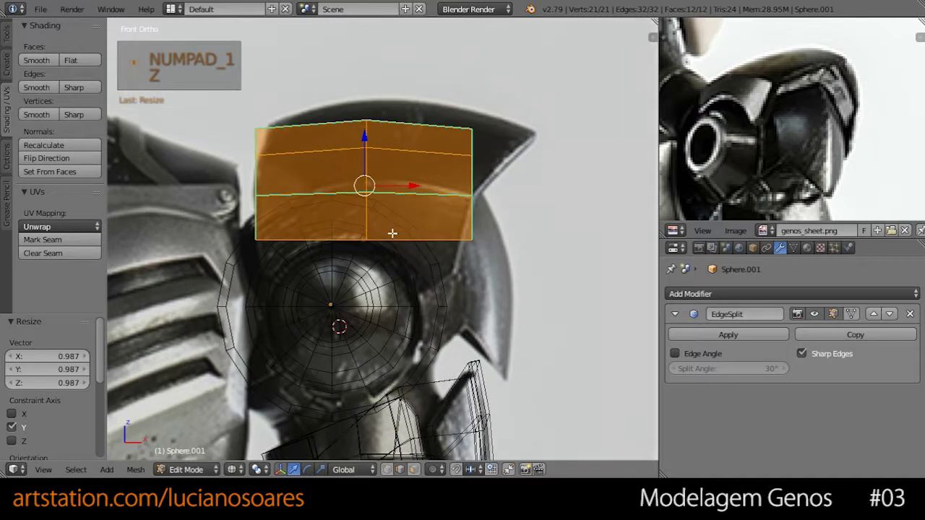
key(Tab)
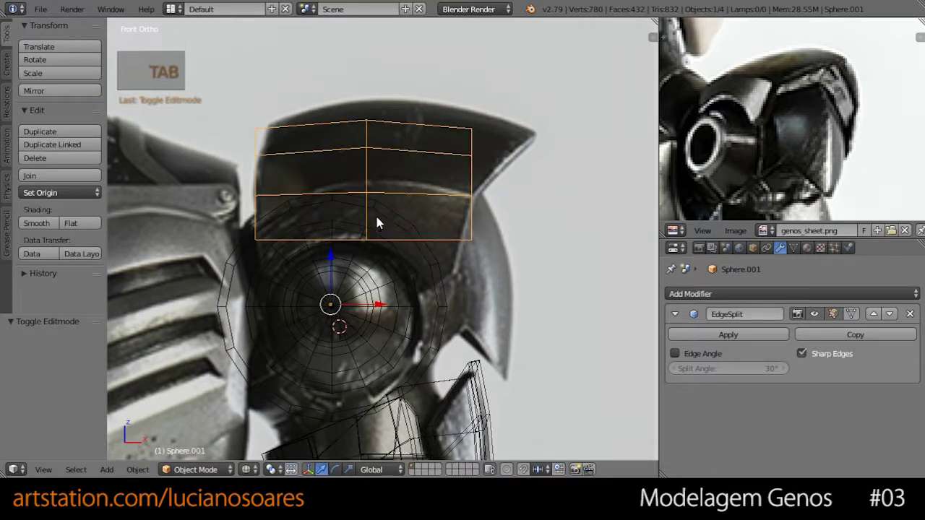
right_click(436, 258)
key(h)
right_click(427, 243)
key(Tab)
scroll(419, 241, up, 1)
scroll(409, 240, down, 1)
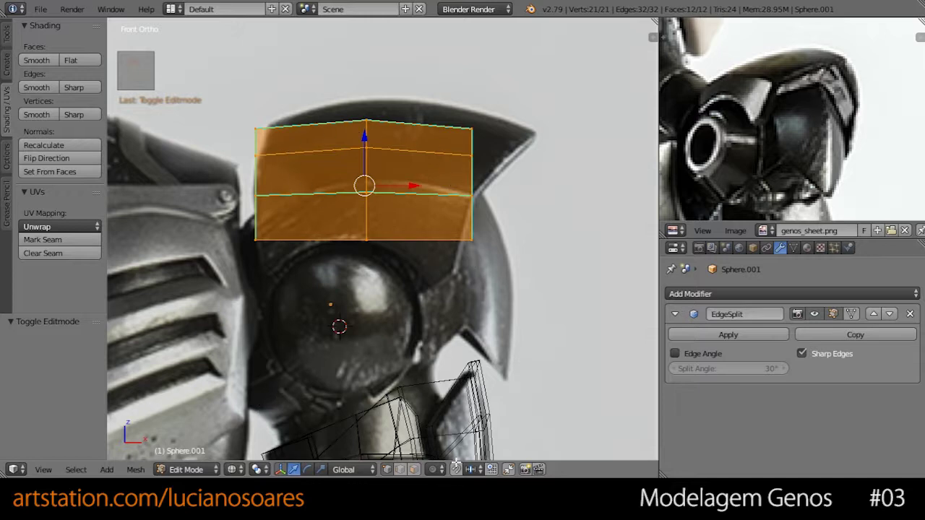
Step: Enable proportional editing and move the strip's body-side bottom corner vertices about 0.067 in X and -0.207 in Z
click(437, 469)
click(452, 409)
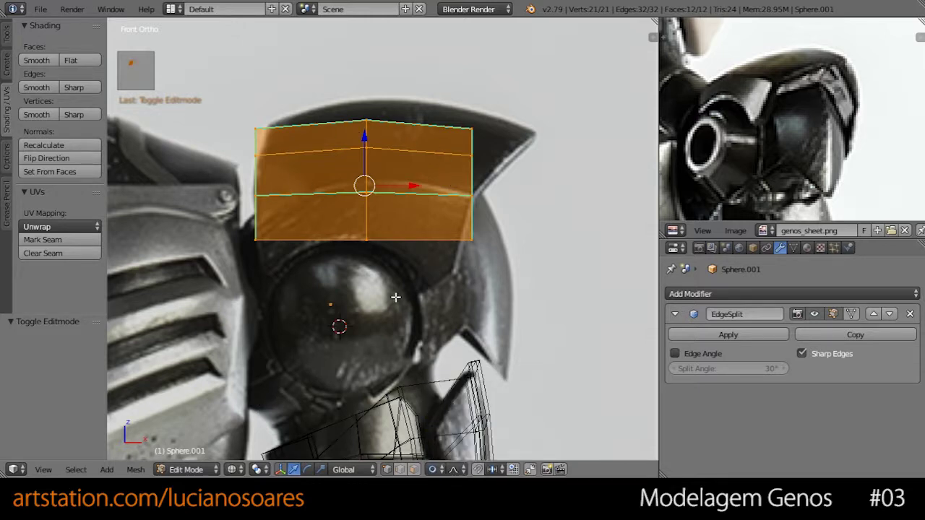
key(z)
right_click(255, 239)
key(z)
key(c)
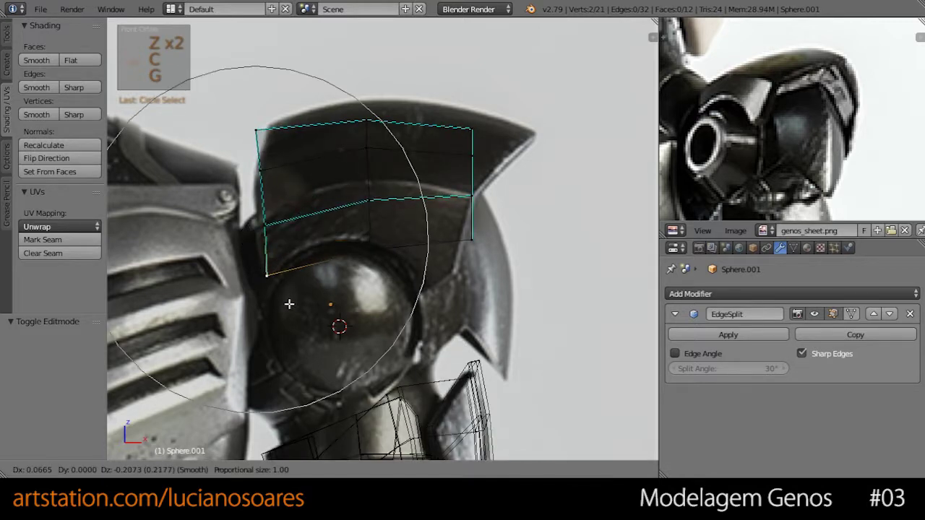
key(Escape)
key(g)
key(z)
click(264, 232)
Step: Move the body-side end vertices of the lower sharp edges -0.059 in X and -0.012 in Z
right_click(266, 225)
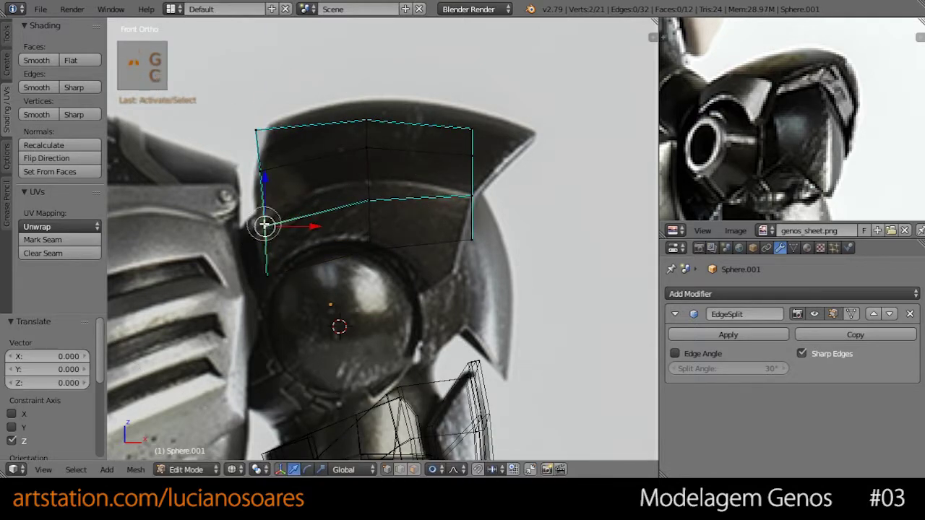
key(c)
key(Escape)
key(g)
click(316, 217)
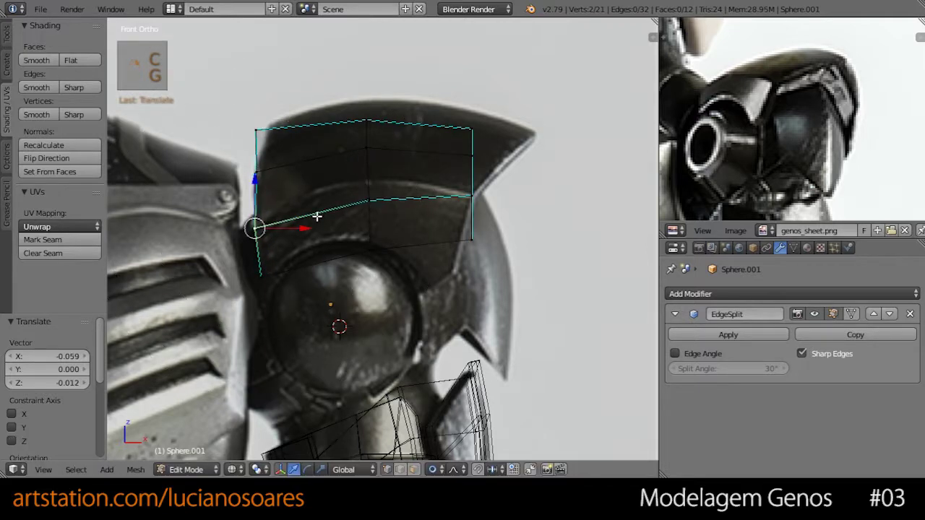
Step: Move the body-side end vertex of the crest 0.078 in X and 0.035 in Z onto the reference outline
right_click(264, 132)
key(c)
key(Escape)
key(g)
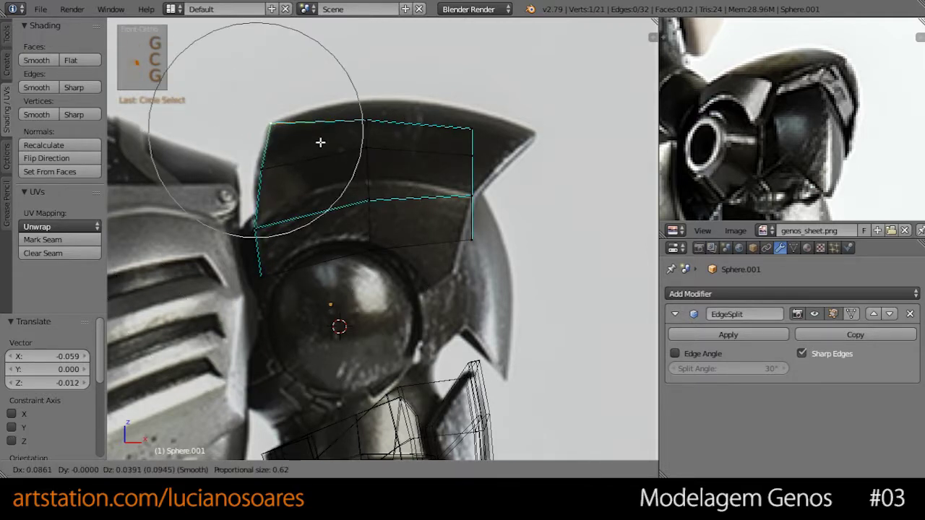
click(319, 143)
Step: Move the middle vertex of the crest 0.125 in X and 0.125 in Z to follow the reference's curved top
right_click(367, 118)
key(c)
key(Escape)
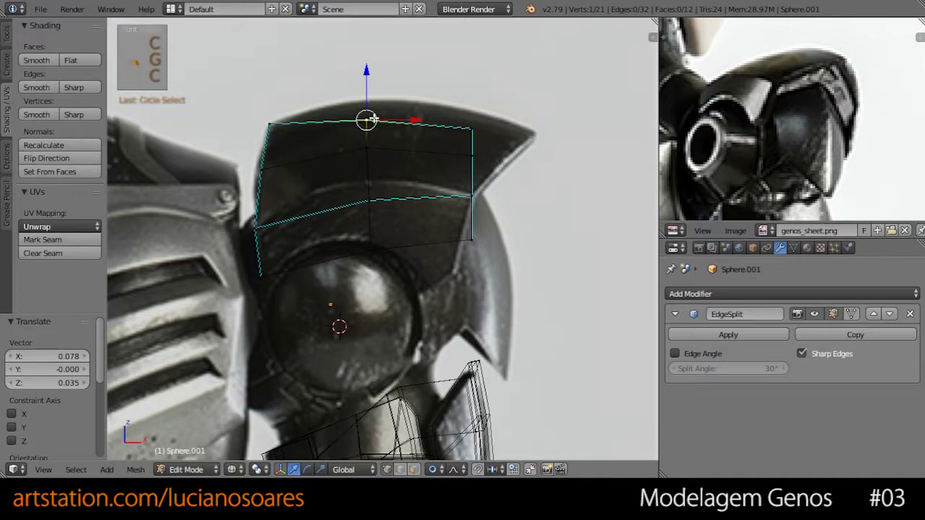
key(g)
click(407, 126)
Step: Move the outer end vertex of the crest 0.379 in X and -0.020 in Z onto the reference tip
right_click(473, 128)
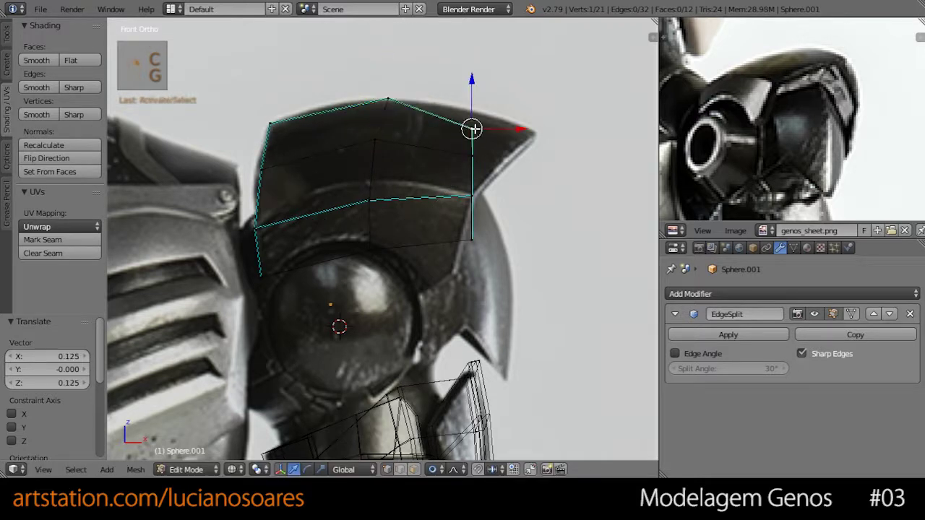
key(c)
key(Escape)
key(g)
click(535, 132)
Step: Move the pad's outer bottom corner vertices -0.102 in X and -0.180 in Z with a proportional size of about 0.39
right_click(472, 241)
key(c)
key(Escape)
key(g)
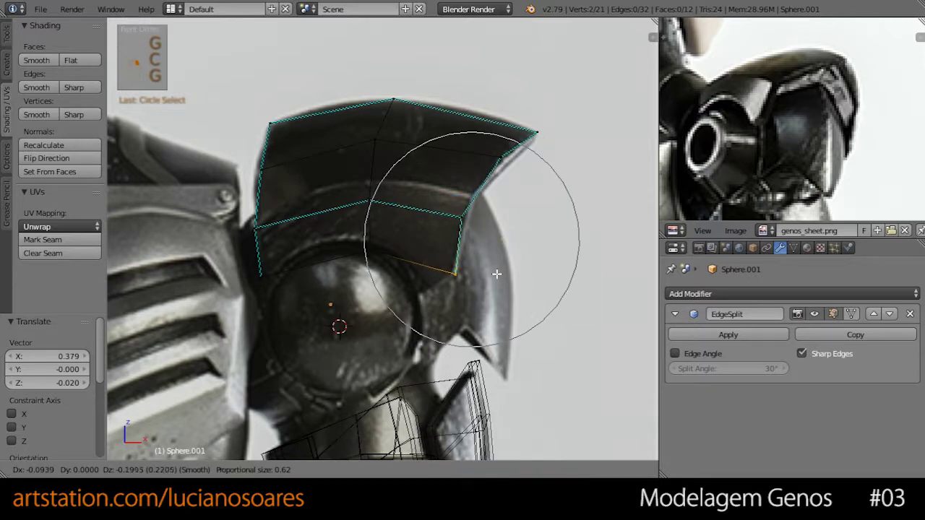
scroll(496, 272, up, 2)
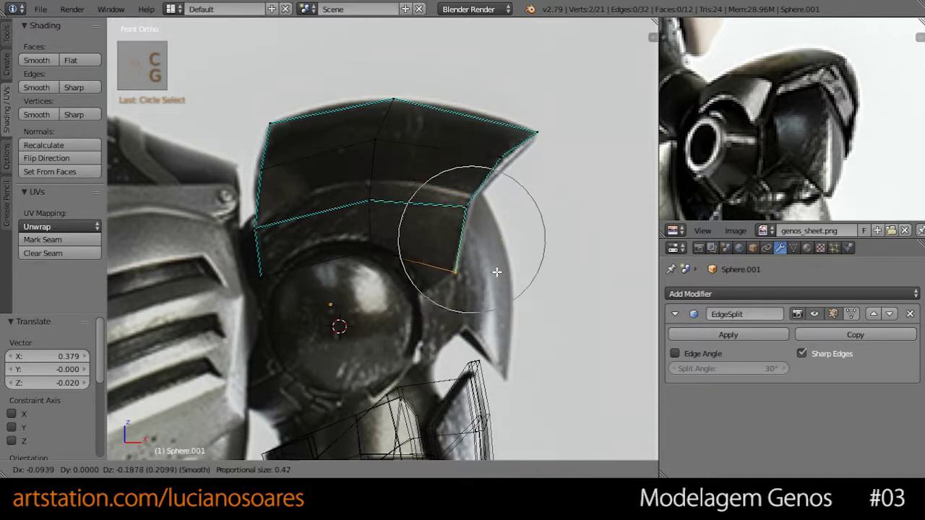
scroll(496, 271, up, 1)
click(496, 271)
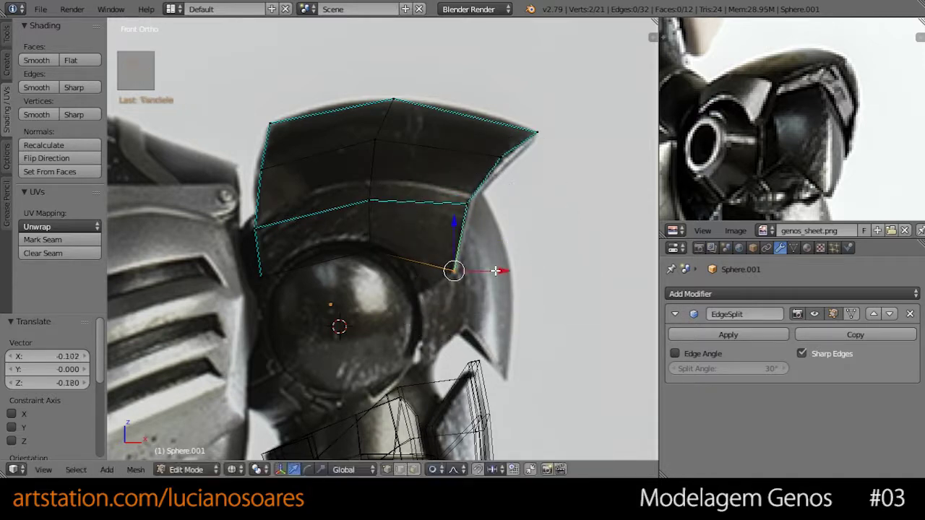
Step: Move the outer end vertices of the lower sharp edges 0.020 in X and 0.035 in Z
right_click(469, 202)
key(c)
key(Escape)
key(g)
click(400, 210)
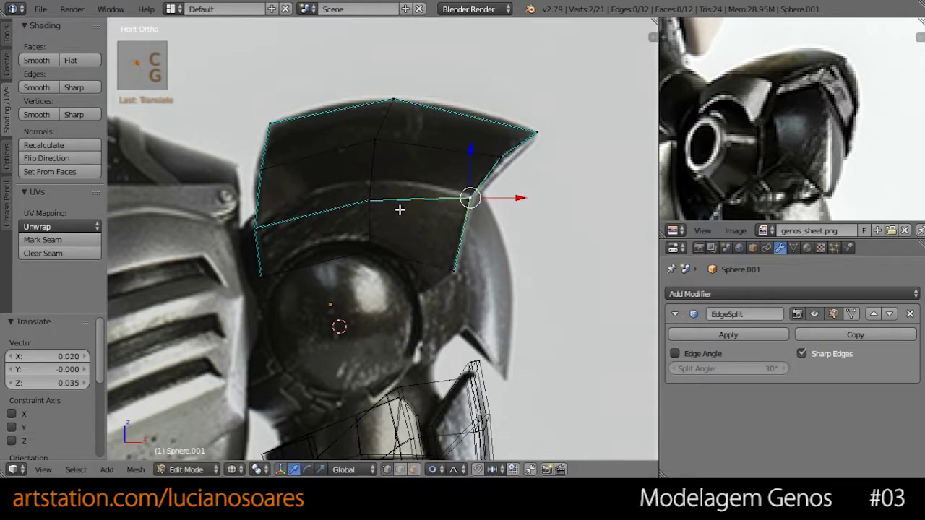
Step: Raise the middle vertices of the lower sharp edges 0.113 in Z and move their body-side end vertices -0.008 in X and 0.043 in Z
right_click(370, 199)
key(c)
key(g)
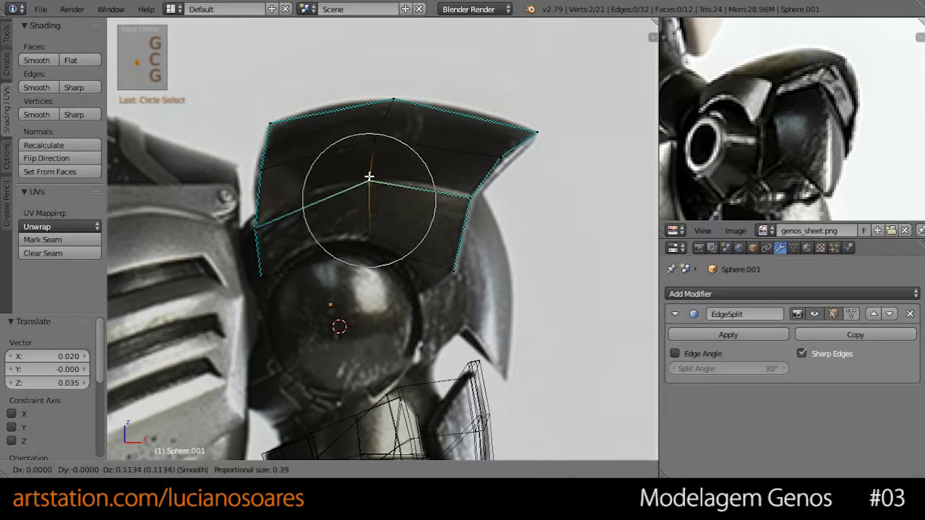
click(306, 209)
right_click(258, 228)
key(g)
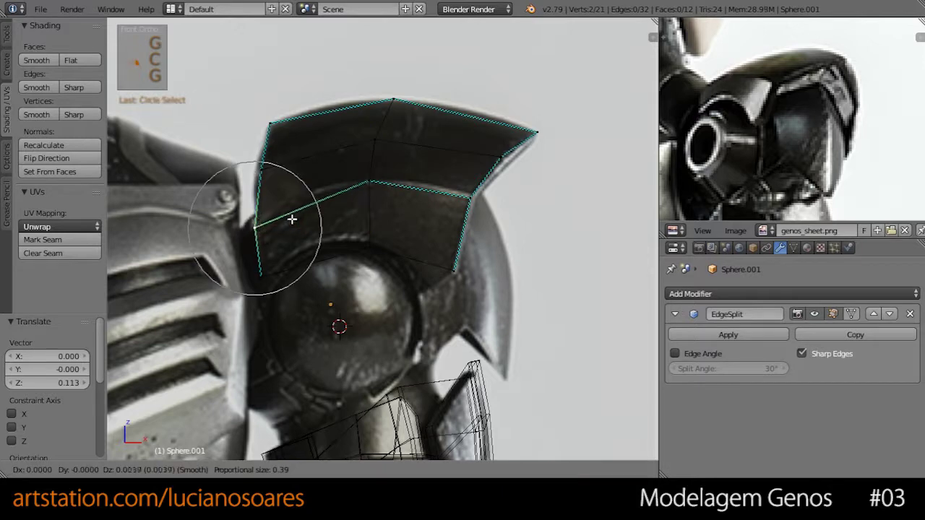
click(291, 211)
Step: Move the body-side end vertex of the row below the crest -0.027 X, 0.016 Z and its outer end vertex 0.016 X, -0.031 Z
right_click(264, 169)
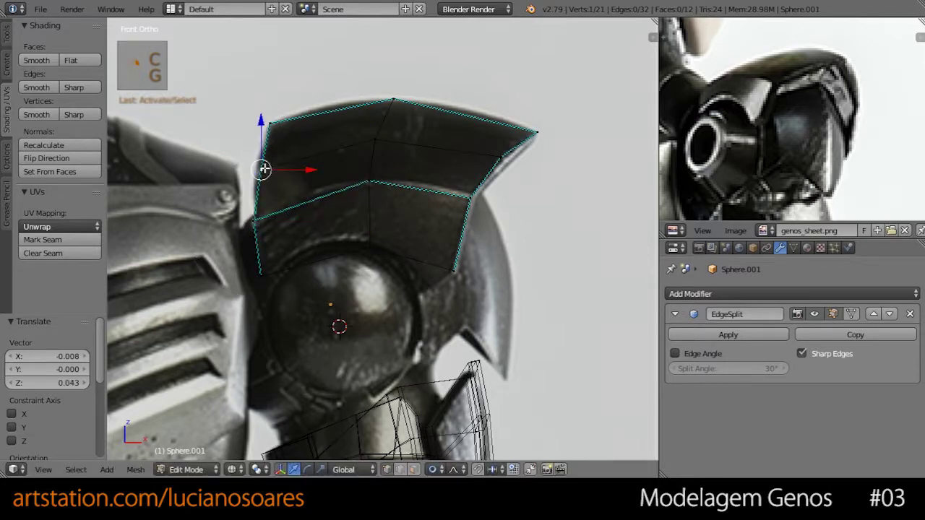
key(g)
click(326, 210)
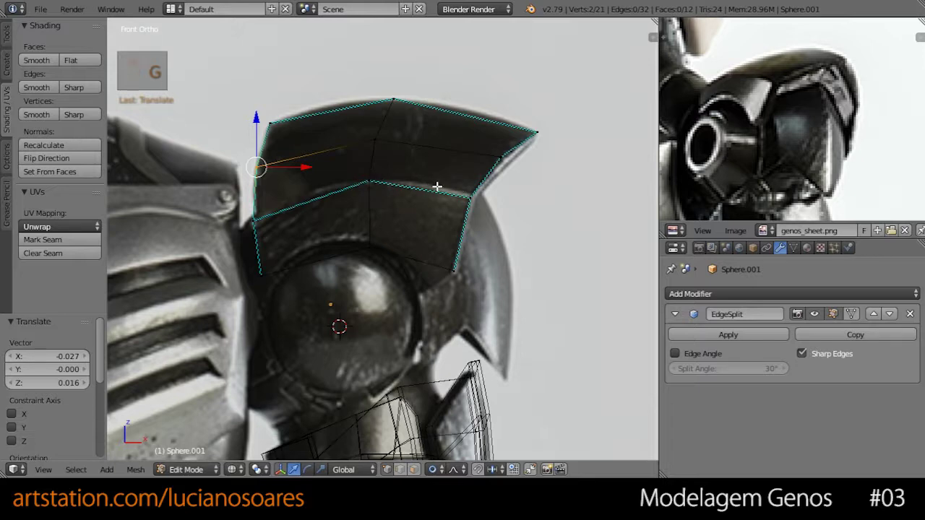
right_click(504, 158)
key(g)
click(507, 170)
Step: Bevel the pad's middle edge loop with an amount of 0.256 and 2 segments
alt+right_click(375, 174)
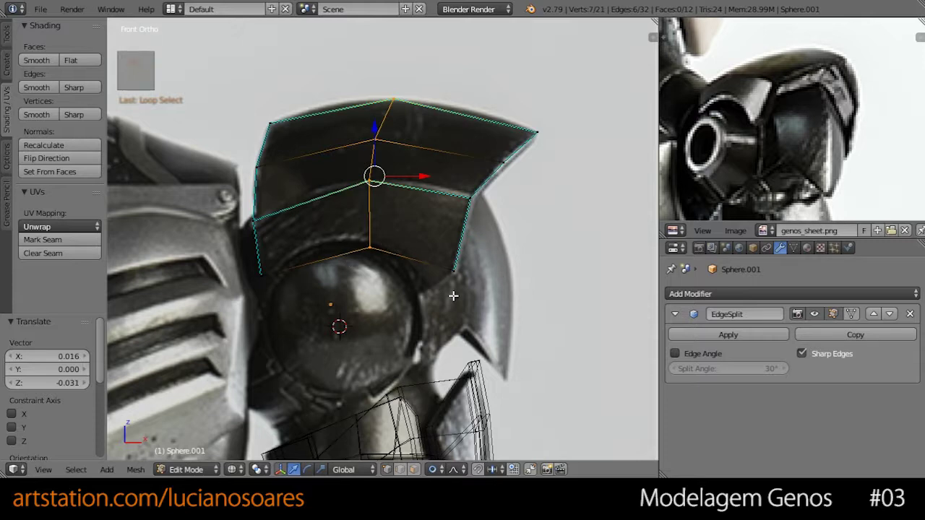
key(ctrl+b)
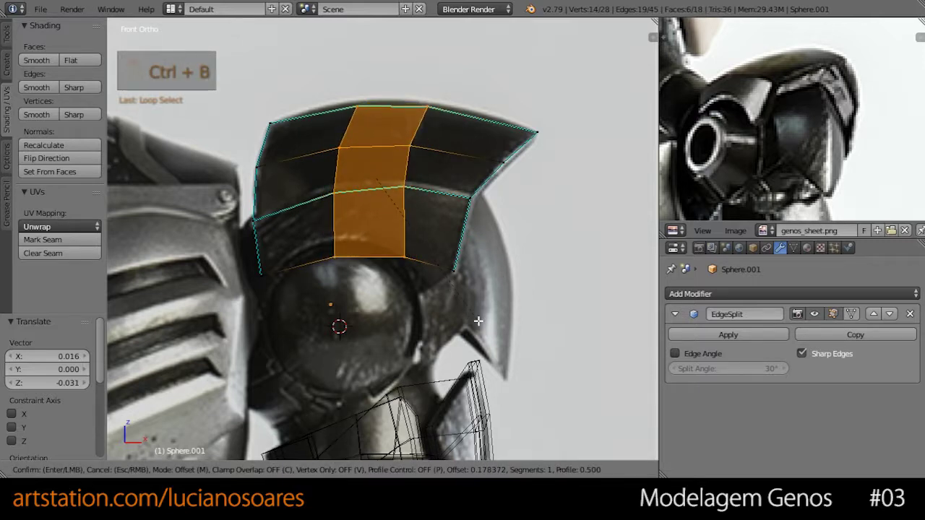
scroll(477, 323, up, 1)
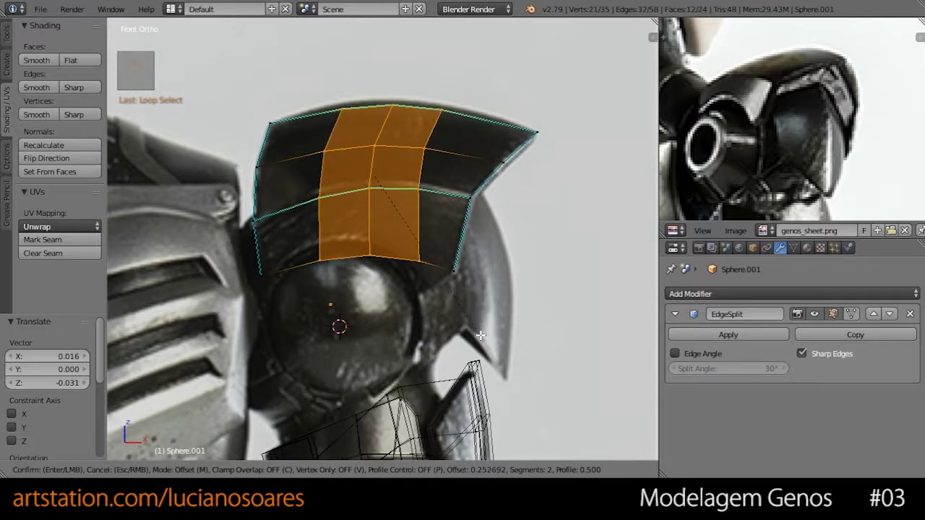
click(480, 336)
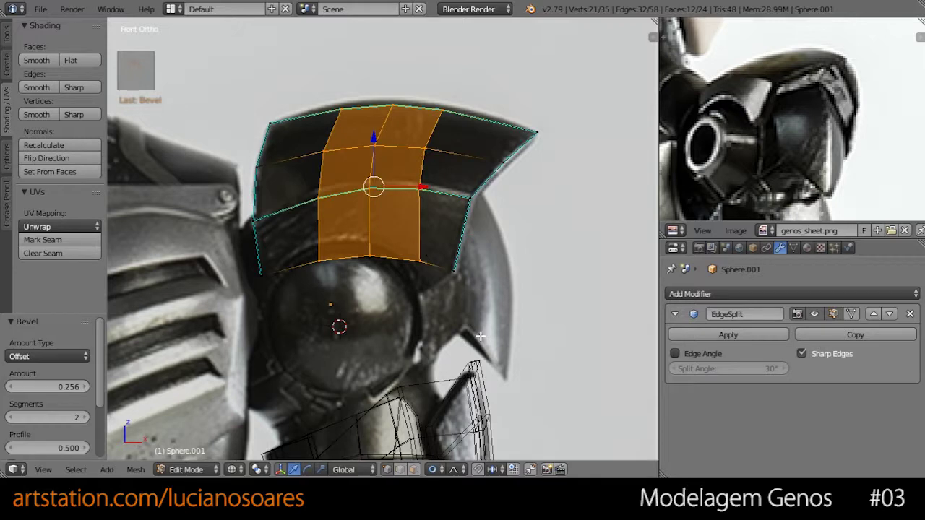
Step: Move the three new crest vertices onto the reference's curved top, shifting the outermost one 0.145 in X
right_click(341, 108)
key(c)
right_click(370, 126)
key(g)
click(361, 118)
right_click(391, 107)
key(g)
click(409, 99)
right_click(442, 106)
key(g)
click(477, 107)
Step: Move the body-side loop's vertices -0.098 X, -0.012 Z in the row below the crest and -0.090 X, -0.004 Z on the lower sharp edges
right_click(324, 151)
key(c)
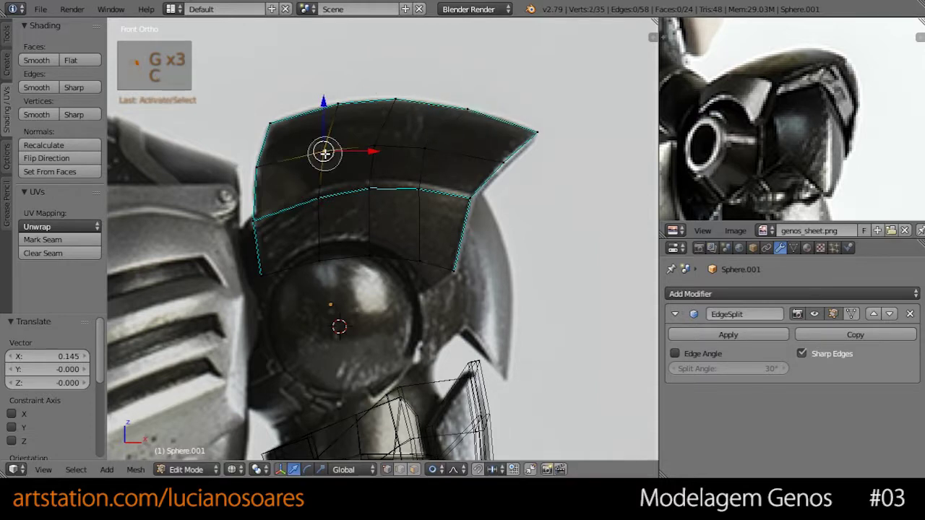
right_click(327, 152)
key(g)
click(362, 154)
right_click(320, 196)
key(c)
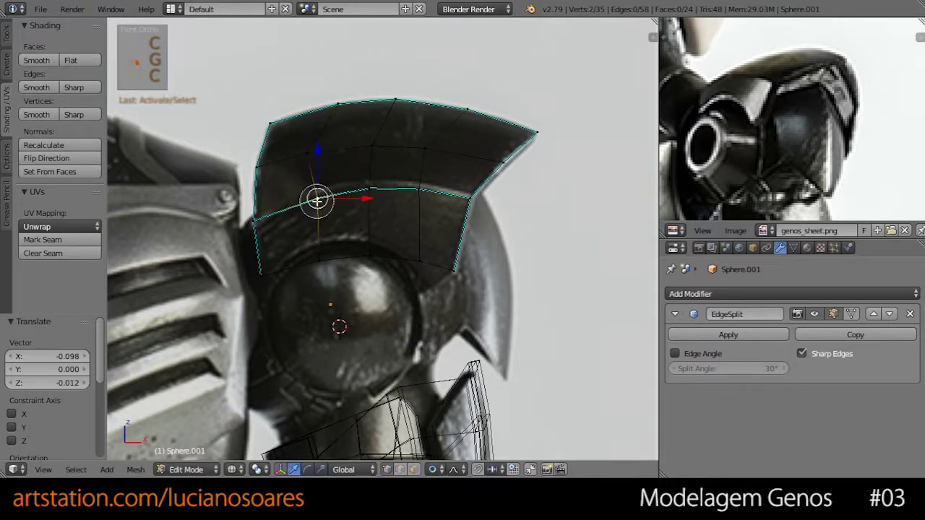
right_click(318, 200)
key(g)
click(326, 204)
Step: Move the bottom-edge vertices -0.098 X, 0.070 Z on the body-side loop and -0.043 X, 0.082 Z on the middle loop
right_click(320, 258)
key(c)
key(g)
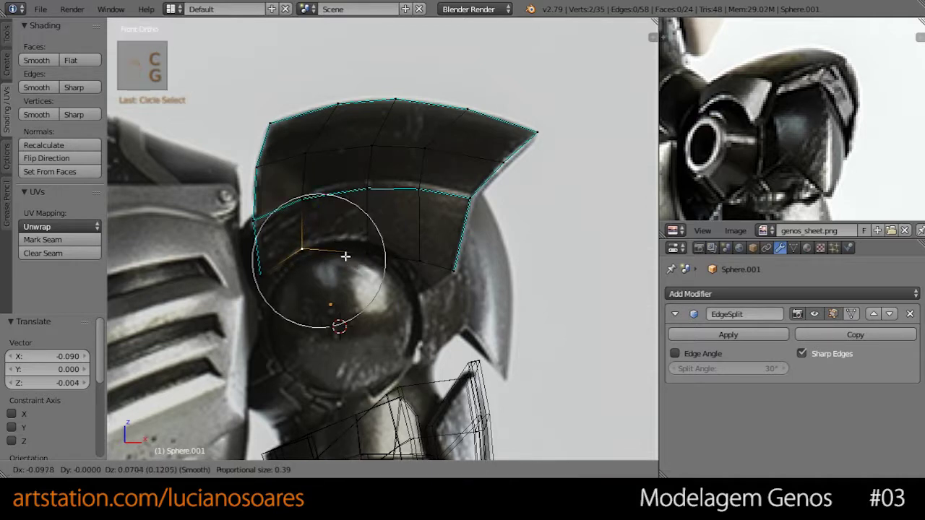
click(346, 255)
right_click(368, 253)
key(c)
key(g)
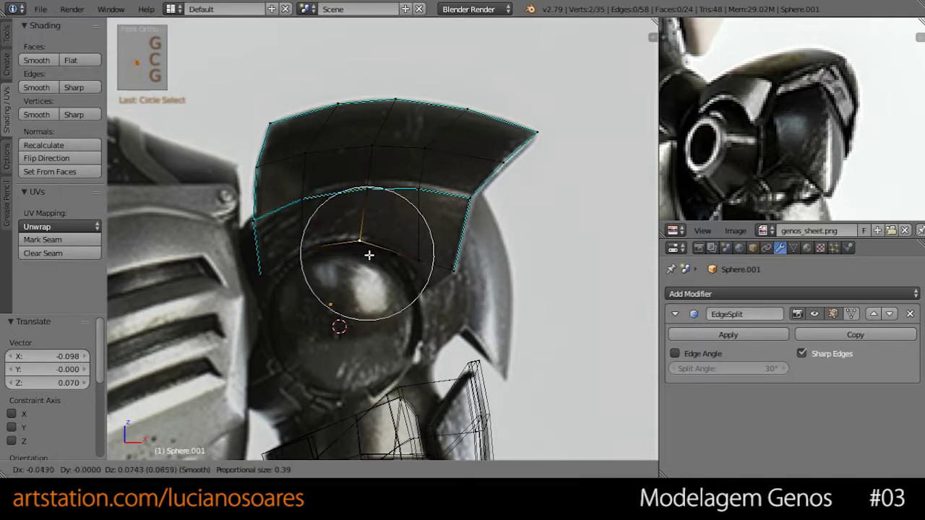
click(369, 253)
Step: Adjust the middle-loop vertices of the lower sharp edges to the reference and move the outer-loop ones 0.039 in X and 0.031 in Z
key(c)
click(368, 190)
right_click(368, 190)
key(g)
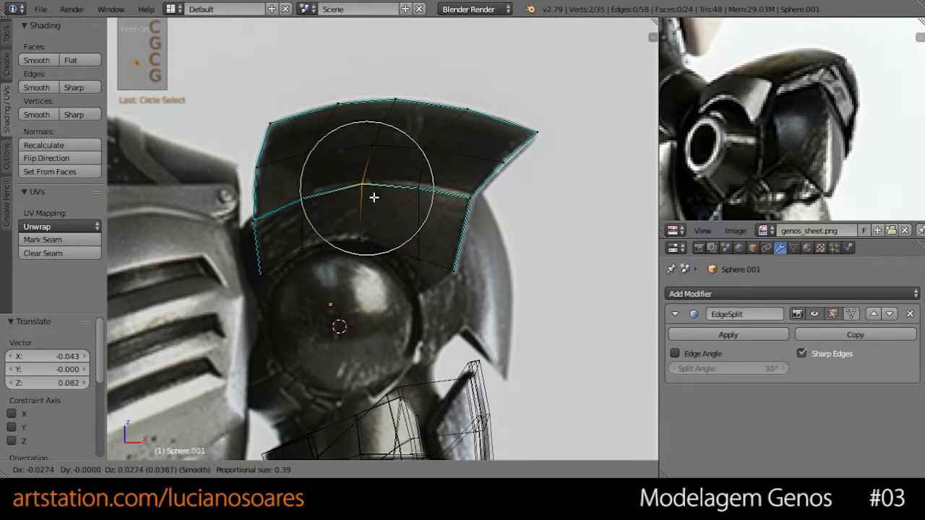
click(365, 184)
right_click(420, 189)
key(g)
click(427, 182)
Step: Move the outer loop's bottom-edge vertices -0.098 in X and 0.043 in Z with a proportional size of 0.20
right_click(418, 260)
key(c)
right_click(417, 260)
key(c)
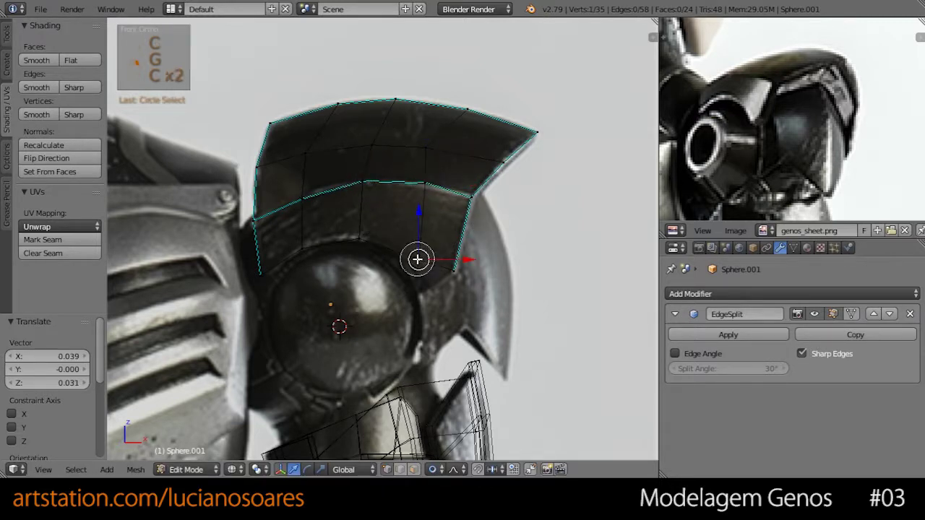
key(g)
scroll(427, 280, up, 4)
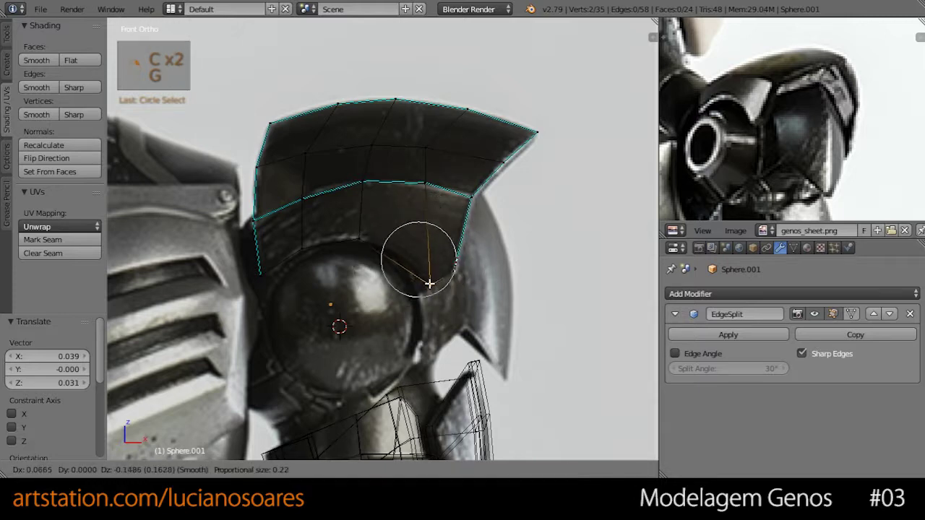
scroll(401, 255, down, 1)
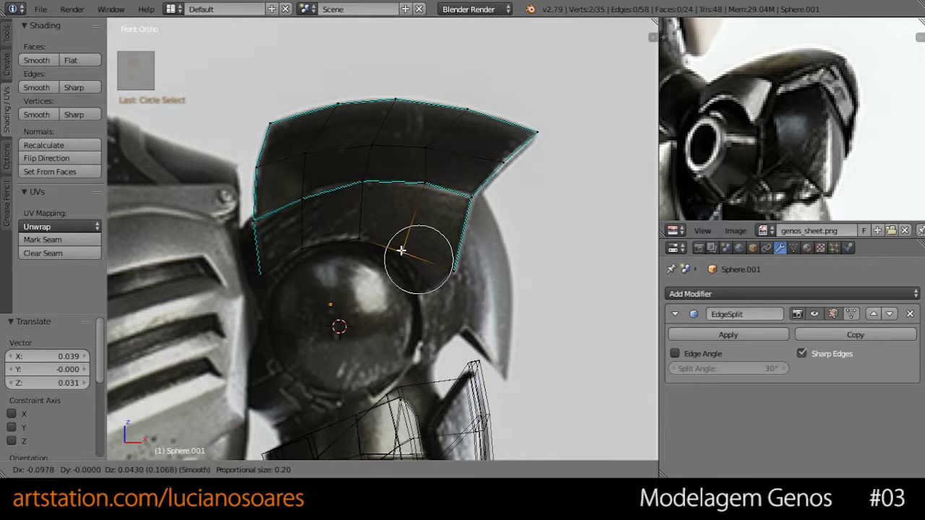
click(401, 250)
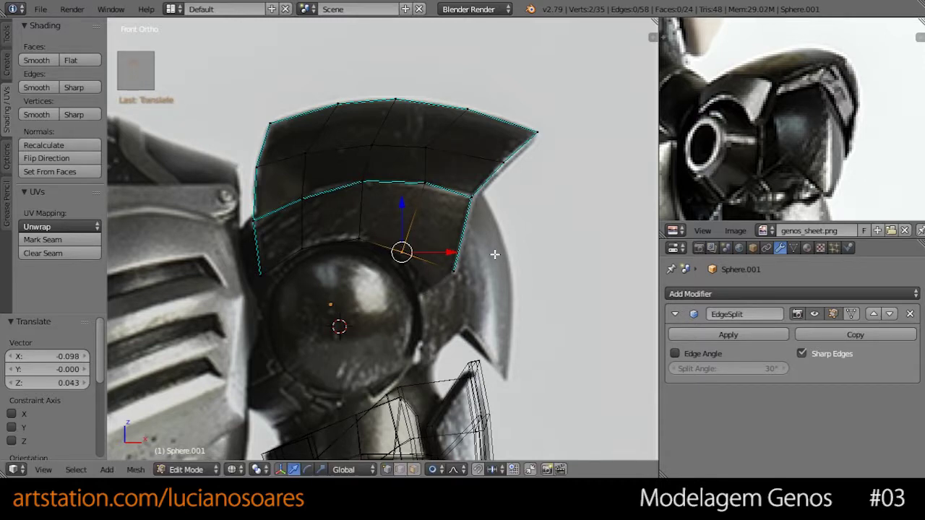
Step: Move the outer loop's vertices in the row below the crest about 0.086 in X
key(Tab)
key(Tab)
right_click(426, 148)
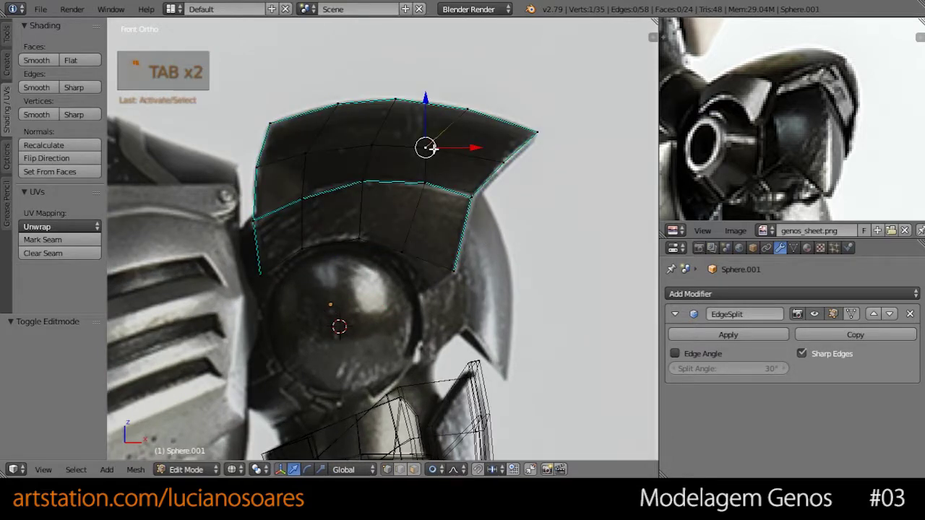
key(c)
click(426, 148)
right_click(426, 148)
key(g)
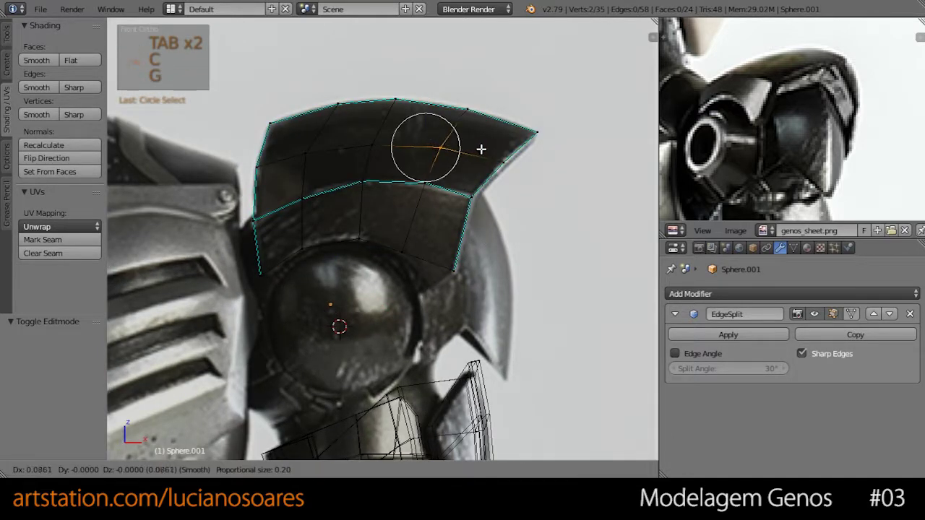
click(481, 149)
Step: Examine the pad's solid shape from several angles and compare it with the front and figure reference images
key(Tab)
key(z)
mouse_move(505, 221)
middle_down()
mouse_move(501, 268)
mouse_move(450, 276)
mouse_move(261, 262)
mouse_move(374, 274)
mouse_move(516, 246)
middle_up()
scroll(845, 167, down, 4)
scroll(849, 168, up, 5)
middle_drag(790, 115, 781, 108)
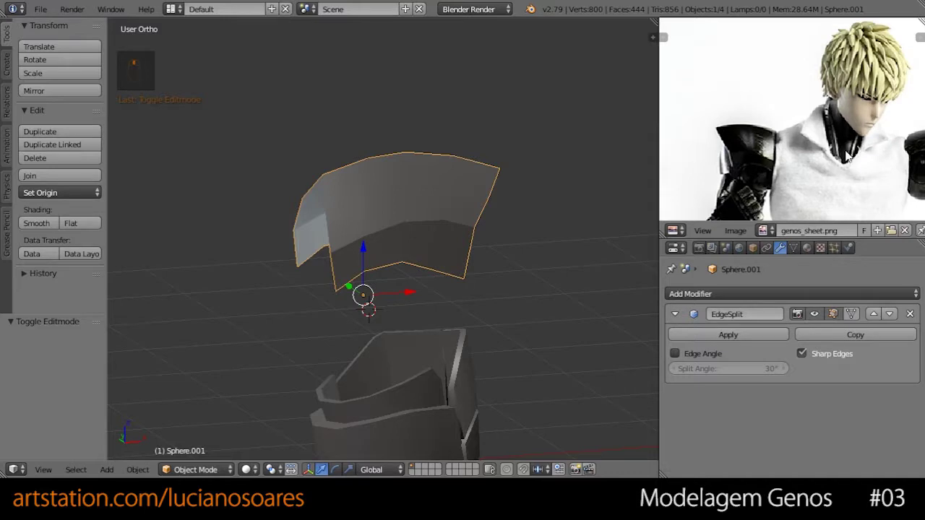
key(KP_1)
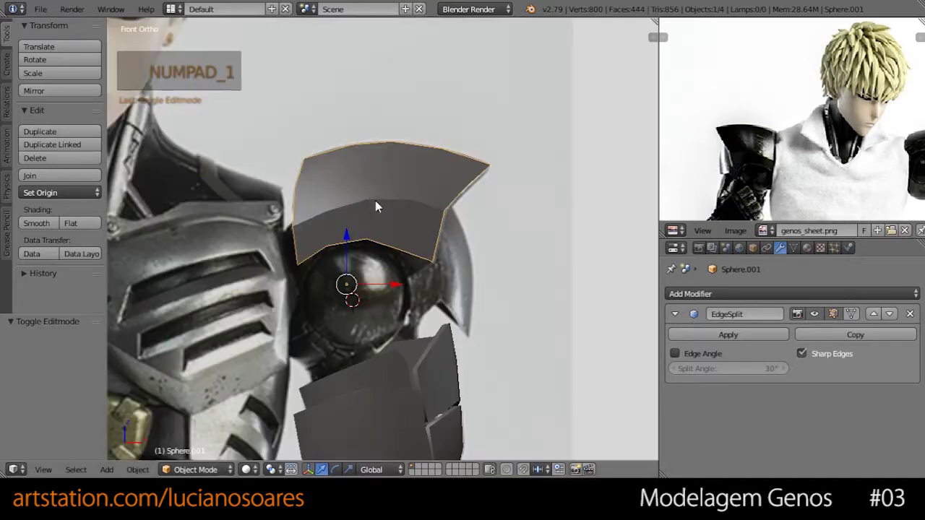
key(z)
mouse_move(367, 206)
middle_down()
mouse_move(388, 232)
mouse_move(440, 239)
mouse_move(347, 211)
mouse_move(343, 189)
mouse_move(291, 181)
middle_up()
key(z)
key(KP_1)
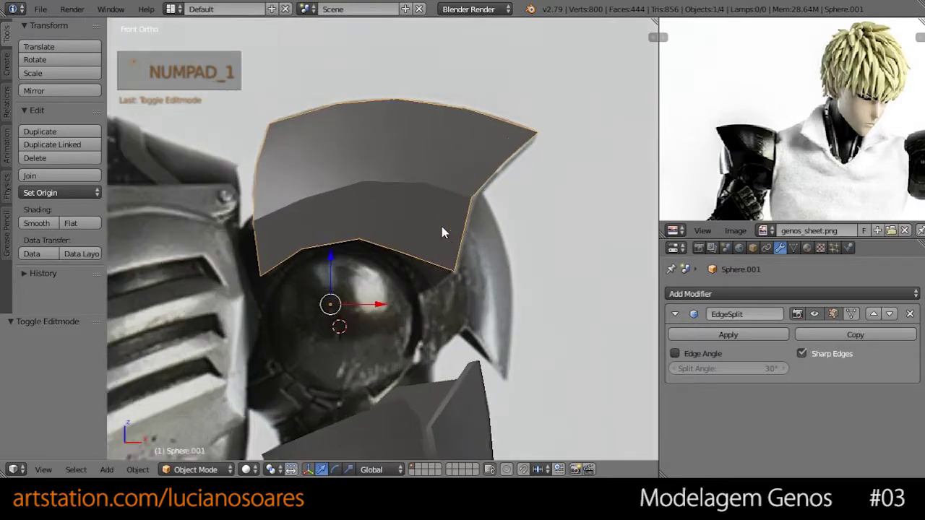
Step: Extrude the outer loop's two bottom-edge vertices down and outward to the pointed lower tip of the reference plate
scroll(443, 231, up, 6)
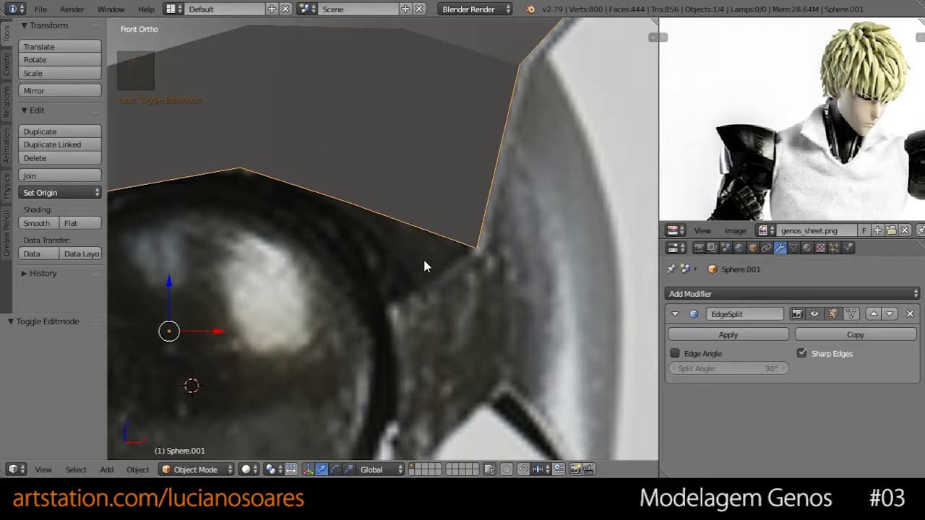
scroll(405, 258, down, 1)
key(Tab)
middle_drag(487, 248, 355, 212)
shift+right_click(199, 221)
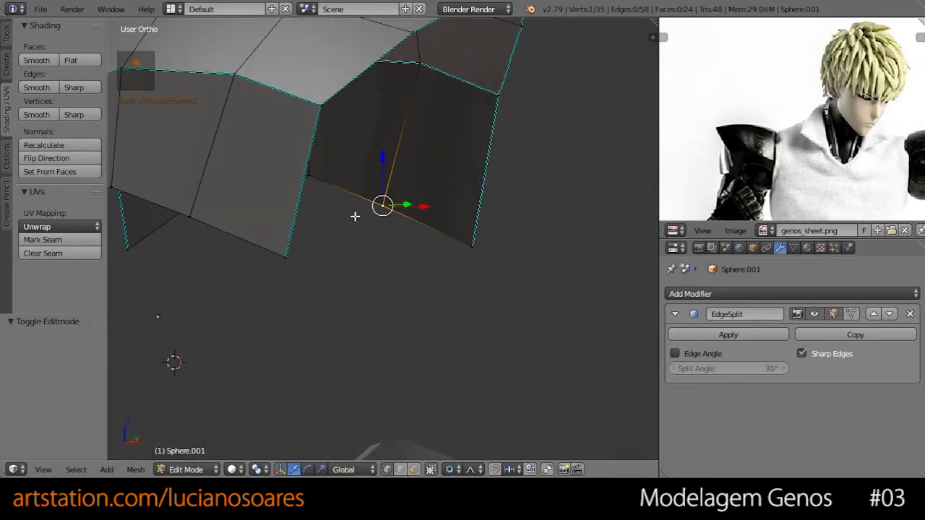
key(KP_1)
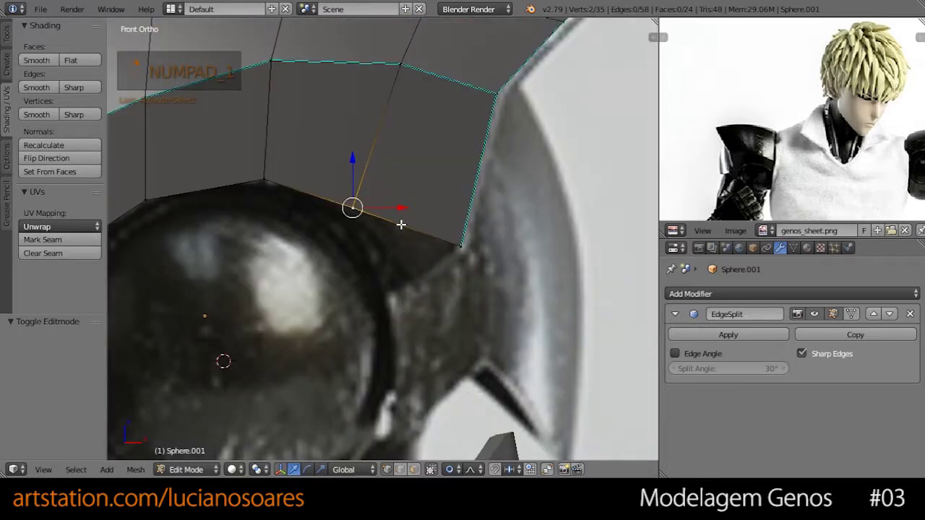
key(e)
click(468, 300)
Step: Fill a triangular face between each extruded tip, its source vertex and the adjacent outer bottom corner
middle_drag(468, 300, 404, 256)
shift+right_click(374, 221)
middle_drag(373, 221, 505, 269)
key(f)
right_click(389, 263)
shift+right_click(425, 228)
shift+right_click(325, 188)
key(f)
Step: Mark the pad's outer and bottom open border edges as sharp, including the new tips, and return to Object Mode
scroll(435, 220, down, 2)
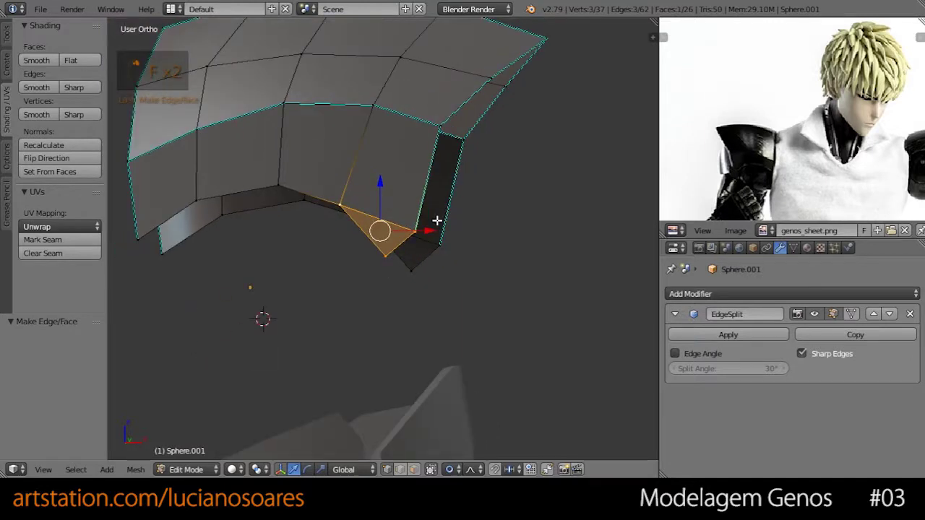
scroll(436, 220, down, 1)
key(Tab)
key(Tab)
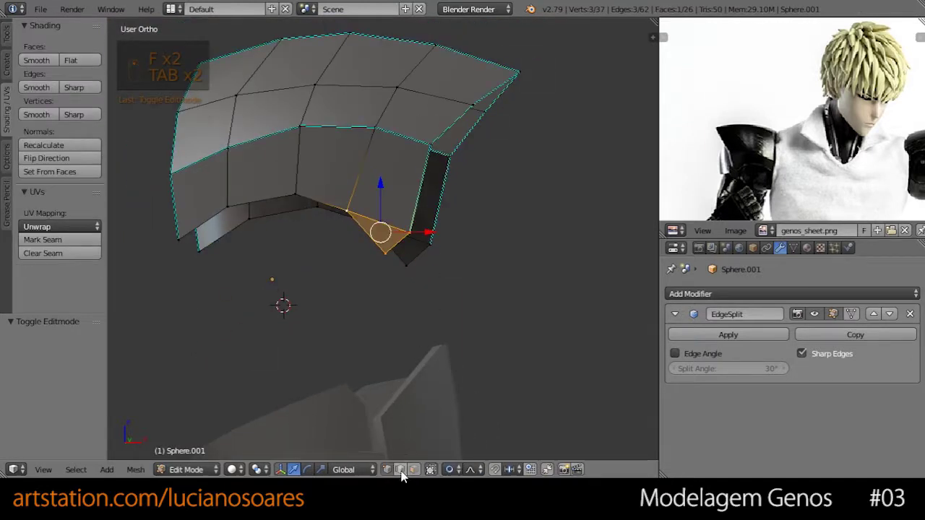
alt+right_click(382, 239)
alt+shift+right_click(360, 228)
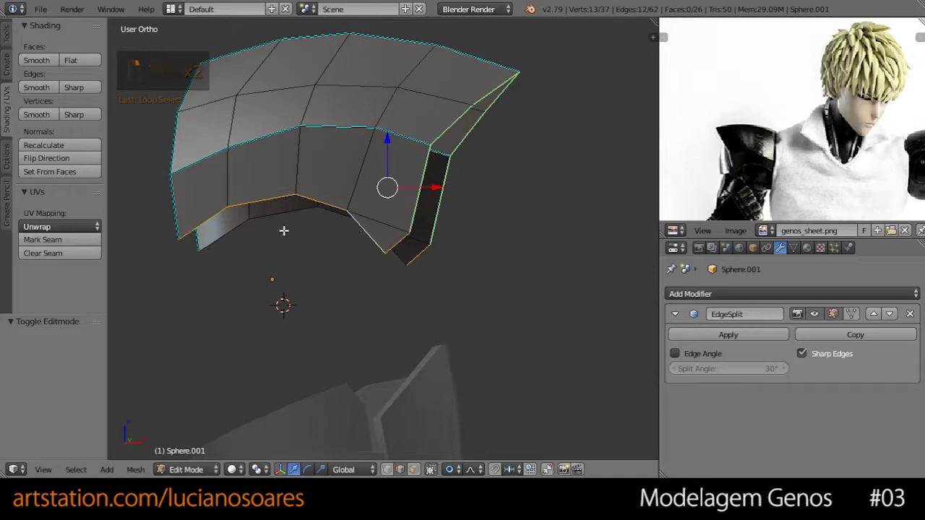
alt+shift+right_click(279, 216)
scroll(277, 216, down, 3)
middle_drag(277, 217, 230, 211)
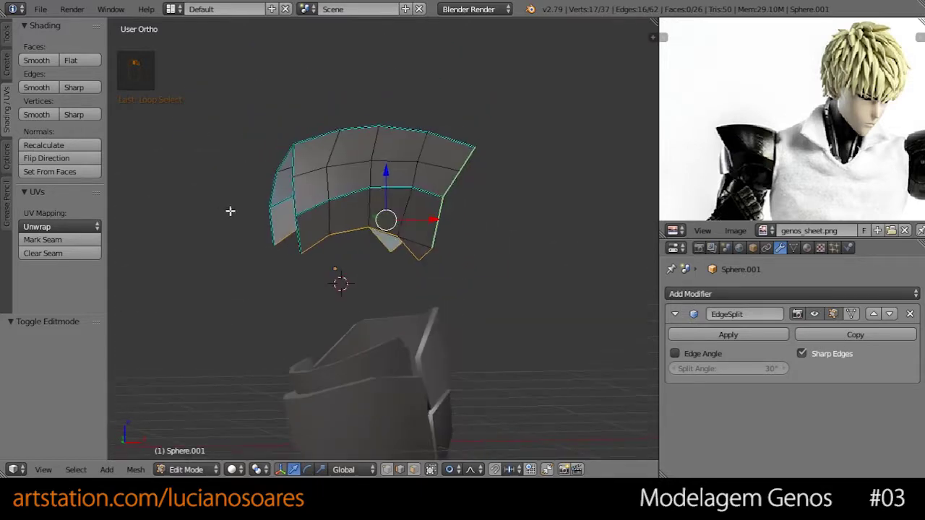
click(77, 88)
key(Tab)
scroll(506, 239, up, 3)
middle_drag(508, 239, 415, 241)
scroll(415, 241, down, 2)
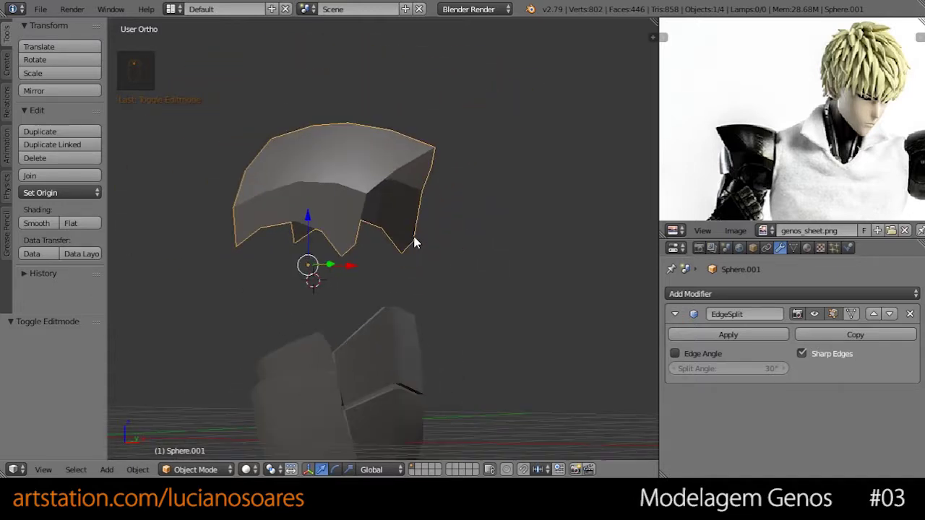
Step: Undo the accidental transform reset and unhide the shoulder joint beneath the armour pad
key(alt+g)
key(alt+h)
key(ctrl+z)
key(ctrl+z)
key(ctrl+z)
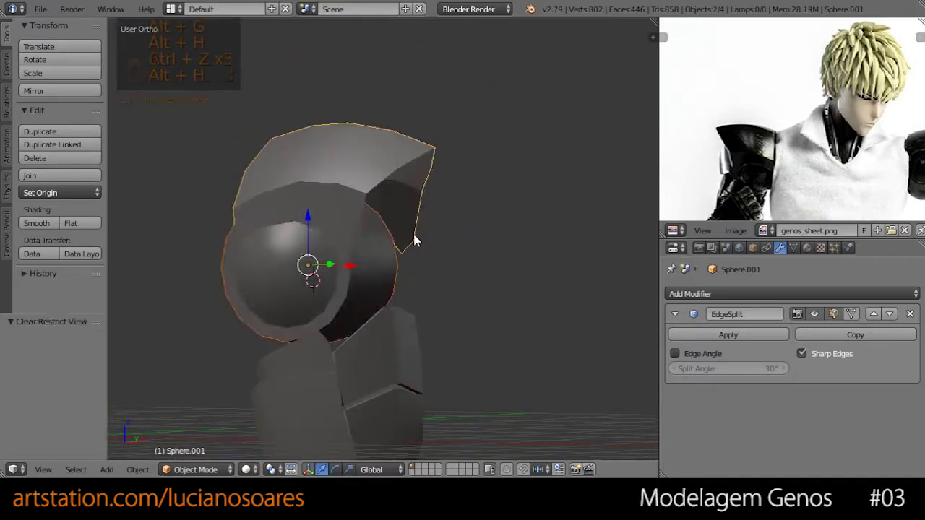
key(alt+h)
Step: Examine how the pad fits over the shoulder joint, from the front against the reference and from several angles
key(KP_1)
key(KP_Decimal)
key(z)
key(z)
key(z)
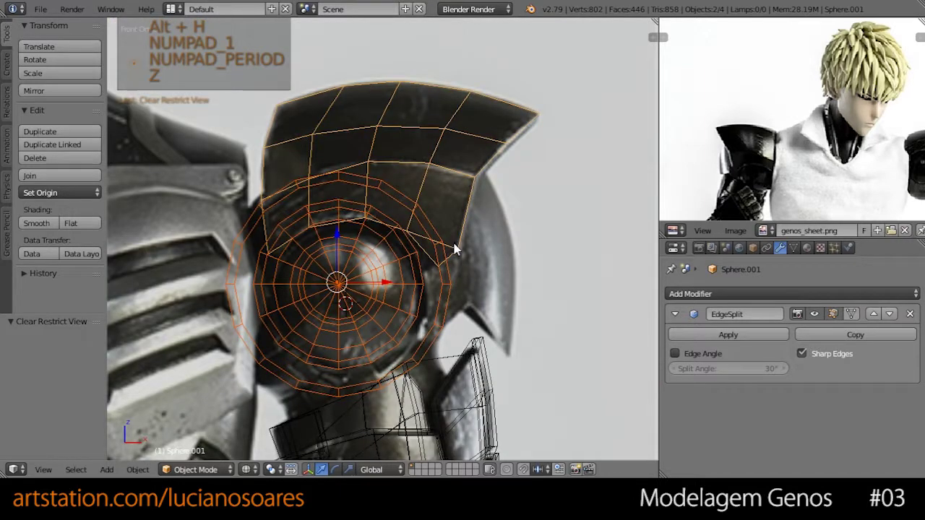
key(z)
mouse_move(498, 263)
middle_down()
mouse_move(369, 262)
mouse_move(382, 254)
mouse_move(260, 264)
mouse_move(429, 207)
middle_up()
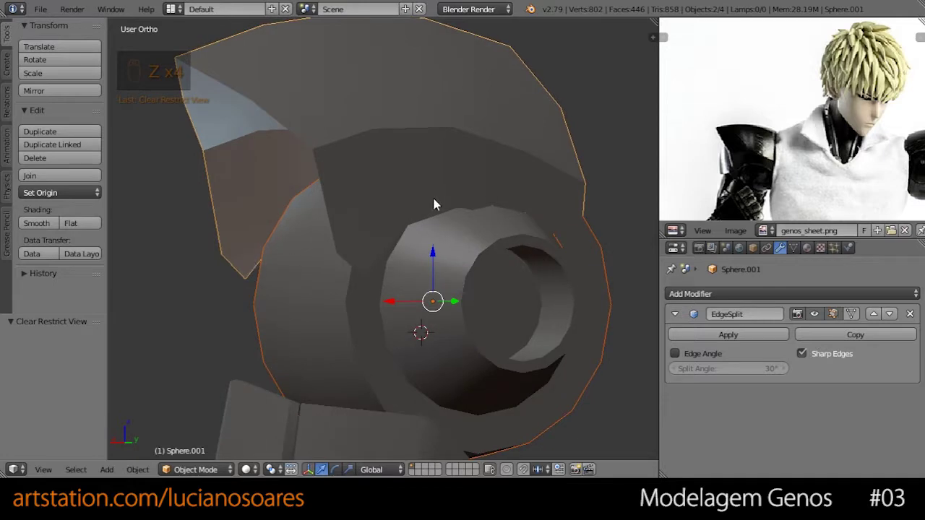
key(Tab)
middle_drag(576, 154, 451, 257)
key(Tab)
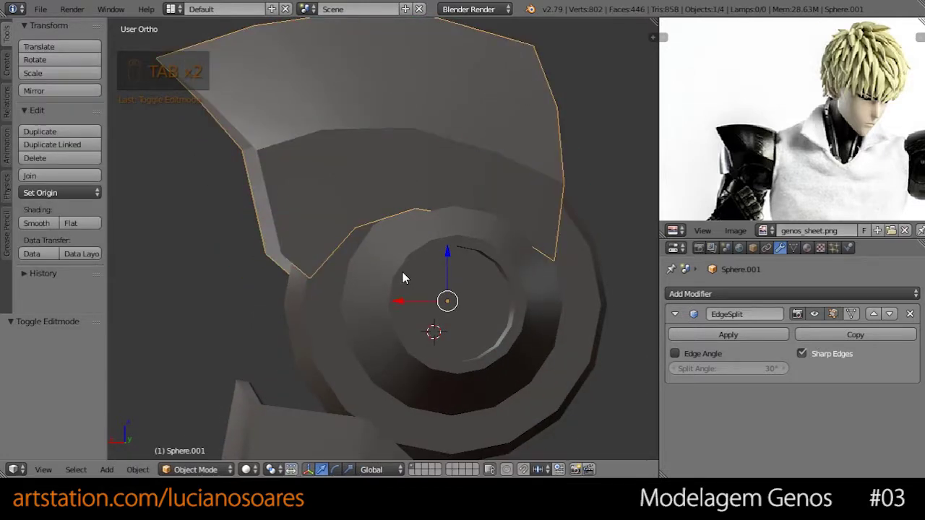
key(Tab)
middle_drag(332, 270, 414, 297)
key(Tab)
Step: Select the pad's entire mesh and raise it 0.086 along Z above the shoulder joint
key(Tab)
key(a)
key(a)
key(a)
key(a)
key(a)
key(a)
key(a)
key(a)
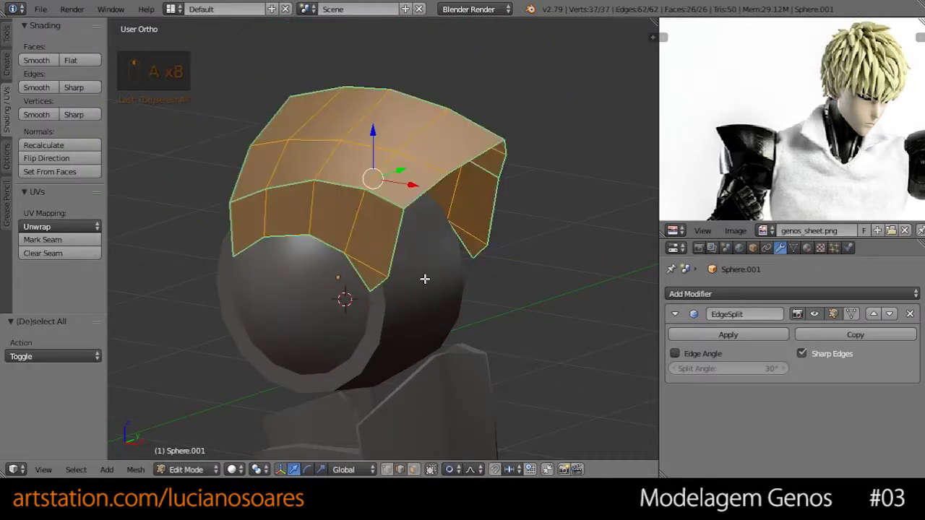
key(g)
click(484, 283)
Step: Shift the pad -0.056 along X, rotate it slightly in front view, and return to Object Mode
key(KP_3)
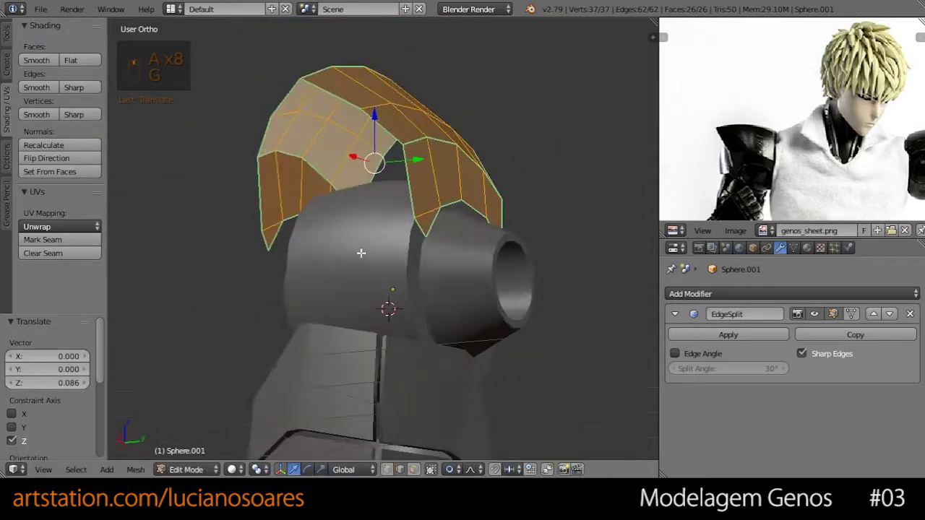
key(KP_1)
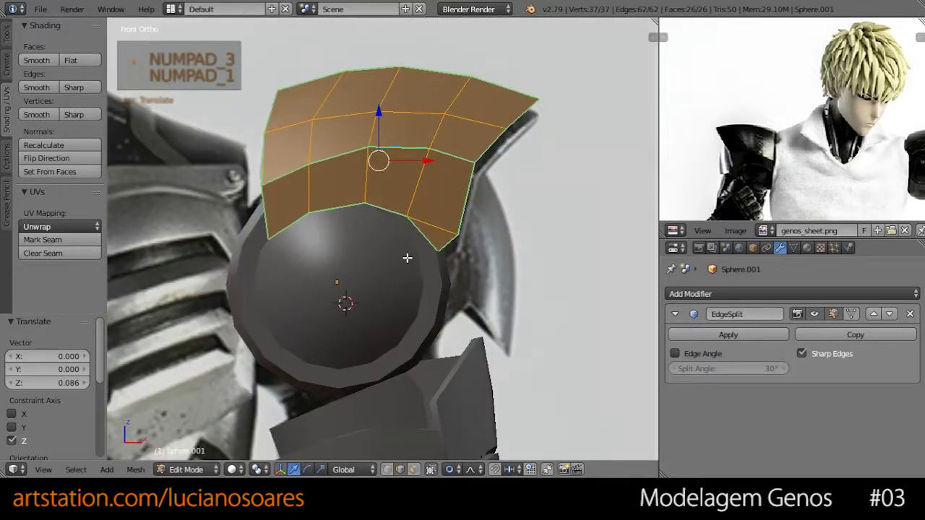
drag(419, 160, 409, 160)
key(r)
key(z)
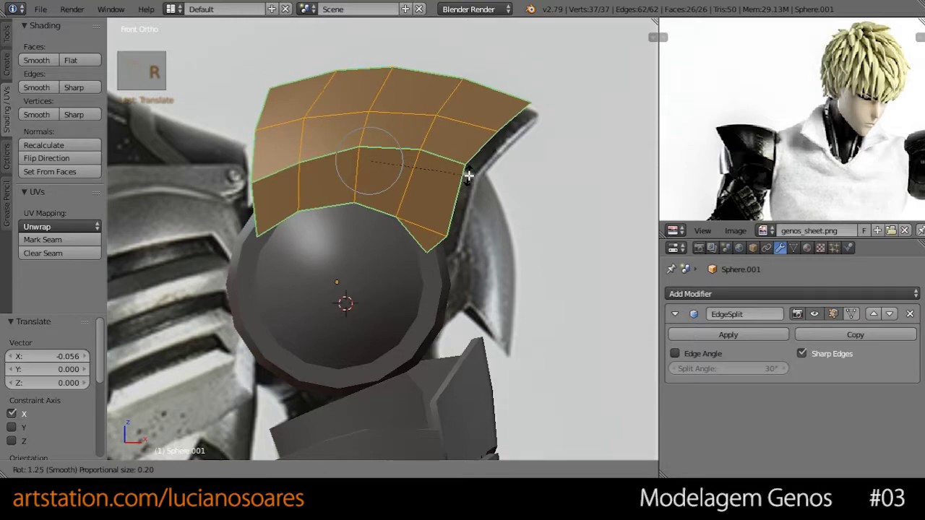
click(467, 176)
key(Tab)
Step: Compare the repositioned pad with the front reference in wireframe and solid shading
scroll(479, 200, down, 2)
middle_drag(478, 199, 410, 239)
key(z)
scroll(452, 221, up, 4)
scroll(452, 223, down, 2)
key(KP_1)
key(z)
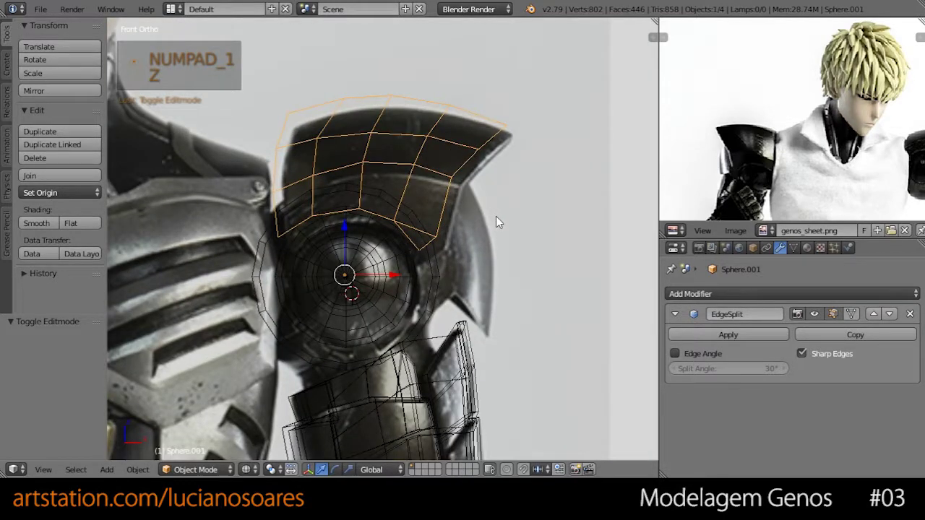
key(z)
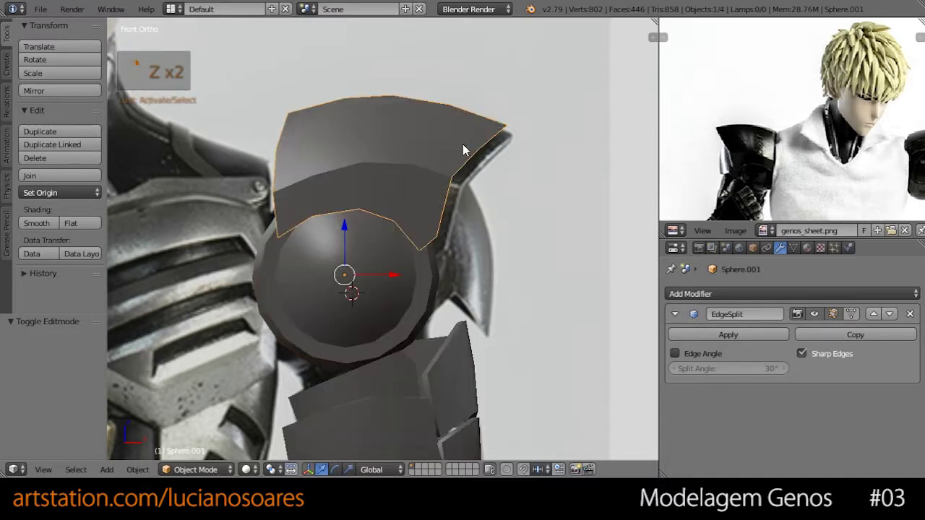
Step: Duplicate the pad's mesh over the outer lower plate, offset 0.431 in X and -0.388 in Z, and rotate the copy 65.7°
key(Tab)
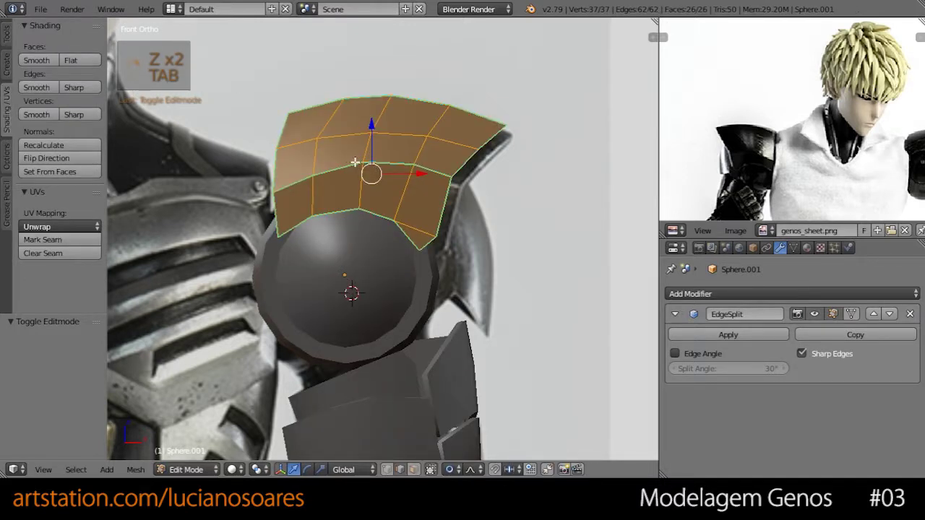
key(shift+d)
click(430, 217)
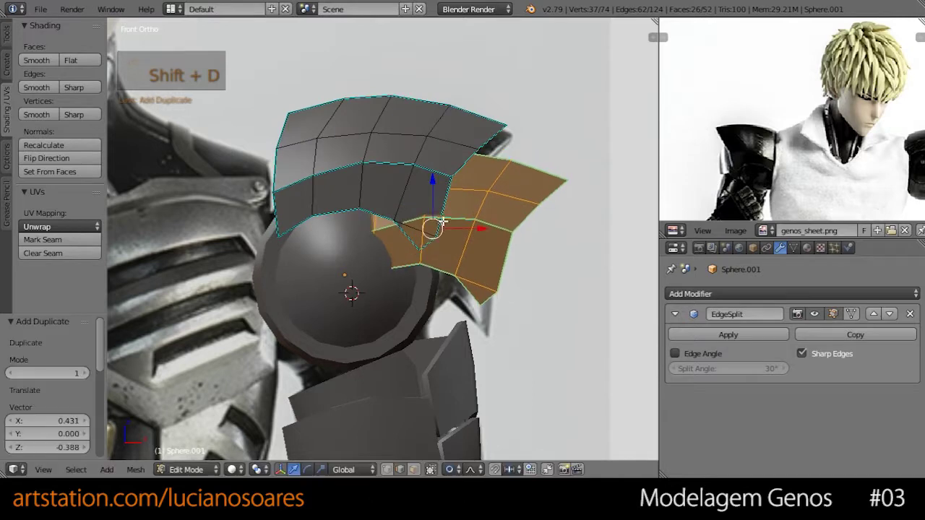
key(r)
click(522, 256)
Step: Check the figure reference's lower shoulder plate and scale the duplicated plate to 0.912 along Y
scroll(524, 257, down, 2)
middle_drag(524, 257, 286, 249)
scroll(795, 130, down, 3)
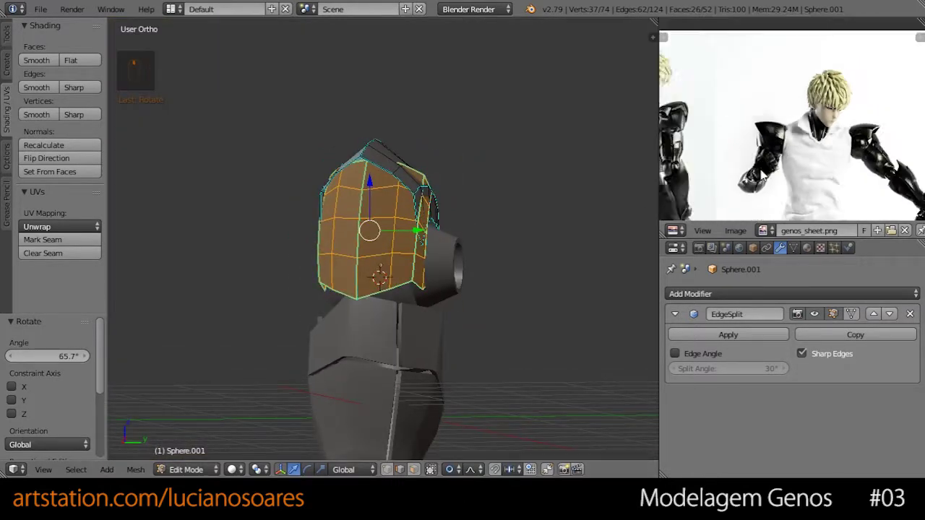
scroll(847, 167, up, 4)
scroll(838, 160, up, 5)
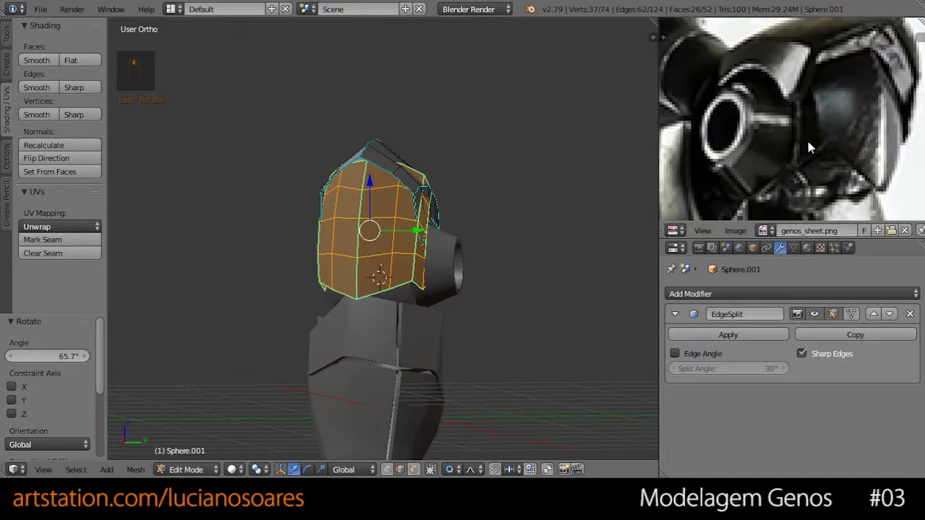
middle_drag(819, 155, 787, 159)
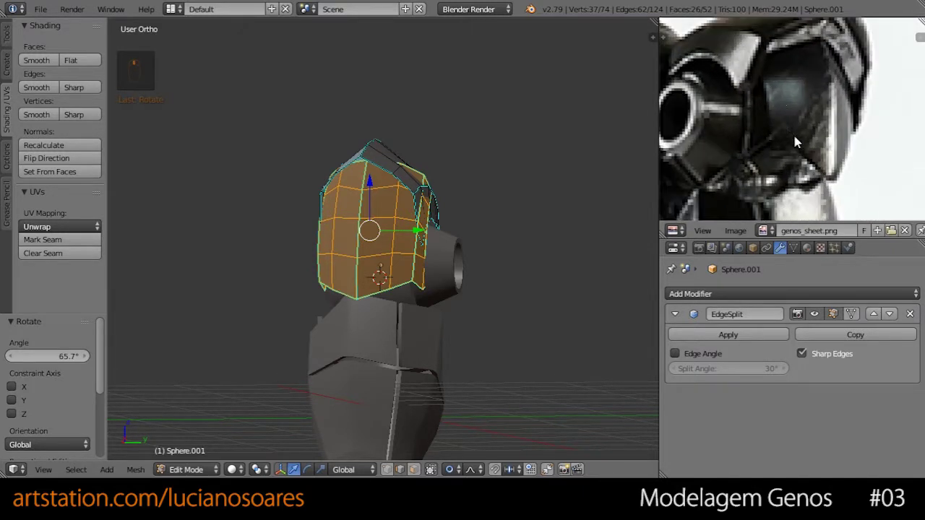
scroll(465, 209, up, 4)
middle_drag(465, 225, 484, 178)
key(s)
key(y)
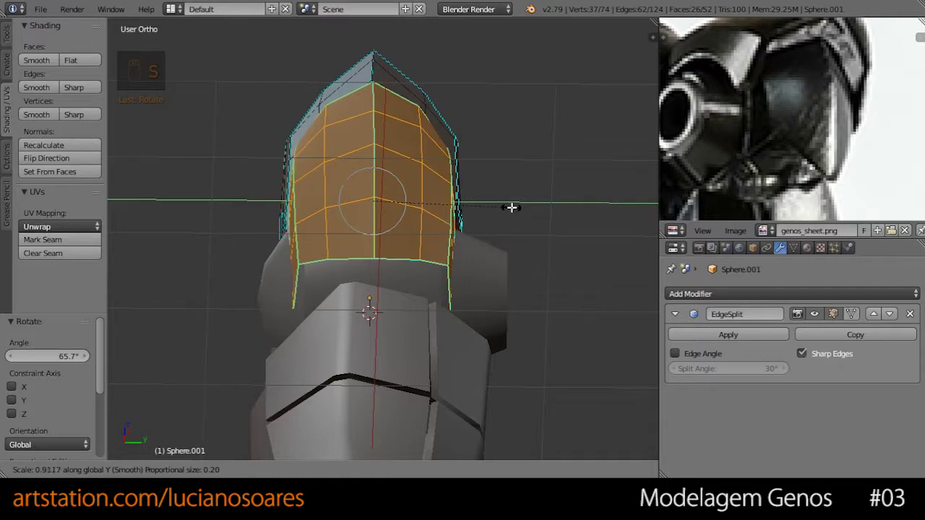
click(509, 208)
Step: Scale the duplicated plate to 0.919 along Z against the front reference
key(KP_1)
shift+middle_drag(484, 216, 462, 198)
key(z)
key(s)
key(z)
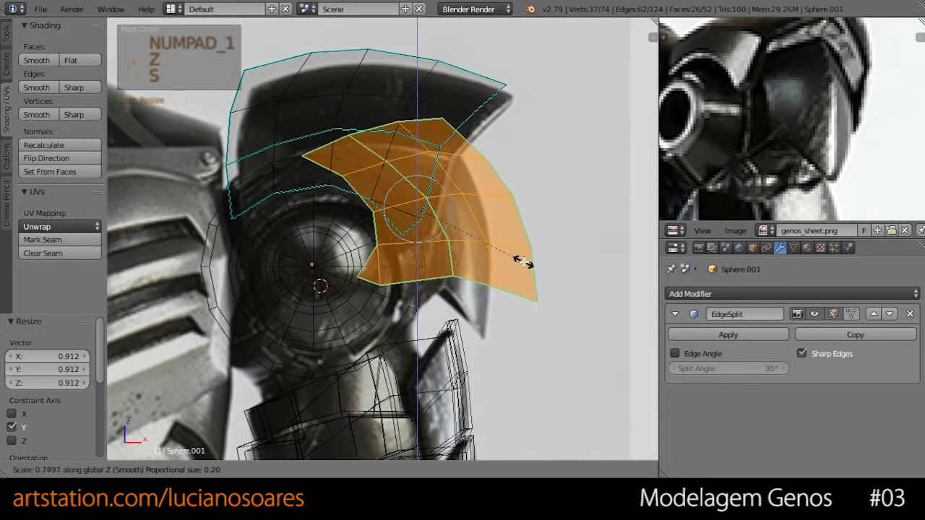
click(542, 283)
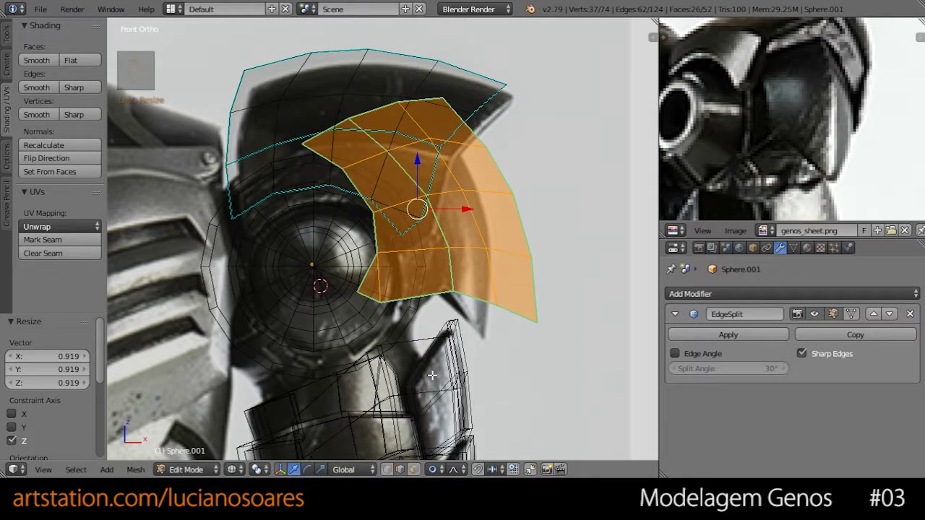
Step: In vertex selection, move the duplicate's lower outer tip onto the reference plate's point with proportional size 0.83
key(ctrl+Tab)
click(453, 337)
scroll(502, 309, up, 1)
right_click(565, 338)
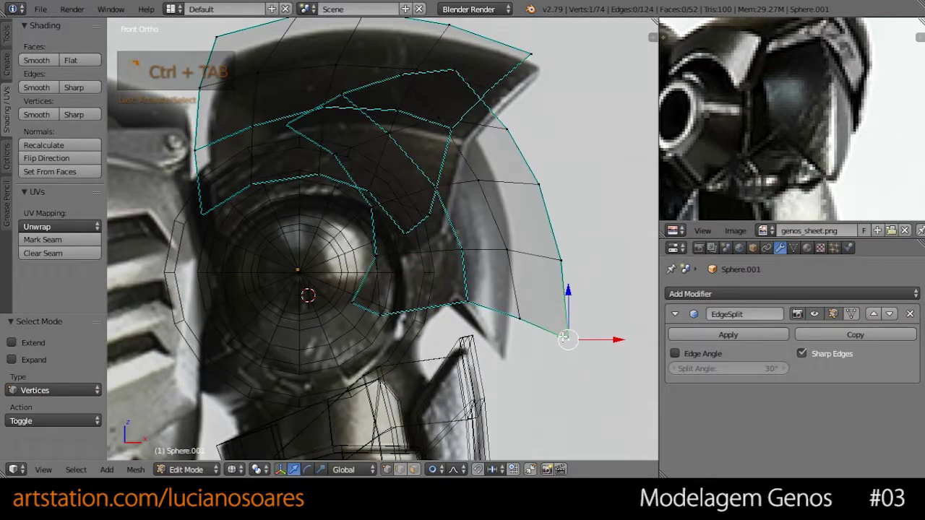
key(g)
scroll(506, 347, down, 4)
scroll(497, 351, up, 4)
click(497, 353)
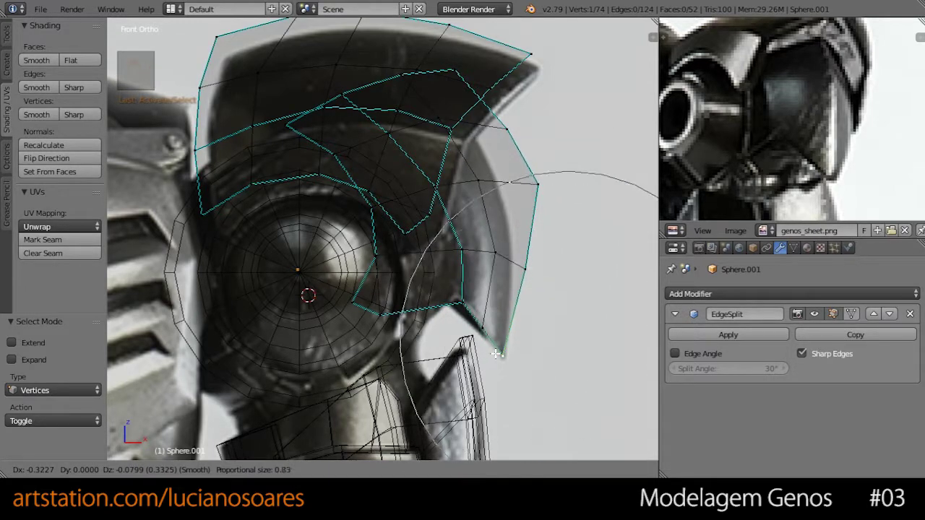
Step: Pull the duplicate's outer edge onto the reference curve and lower its upper outer corner to meet the first pad
key(g)
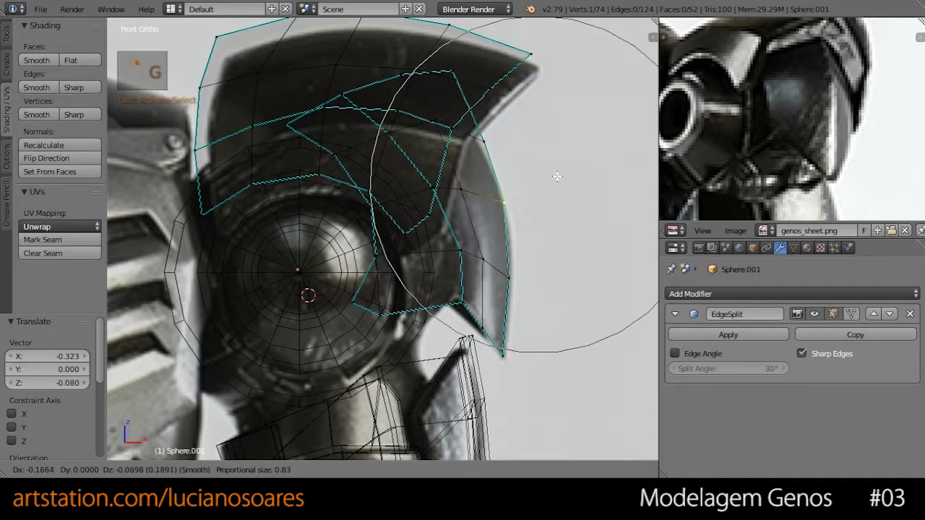
click(531, 184)
right_click(453, 72)
key(g)
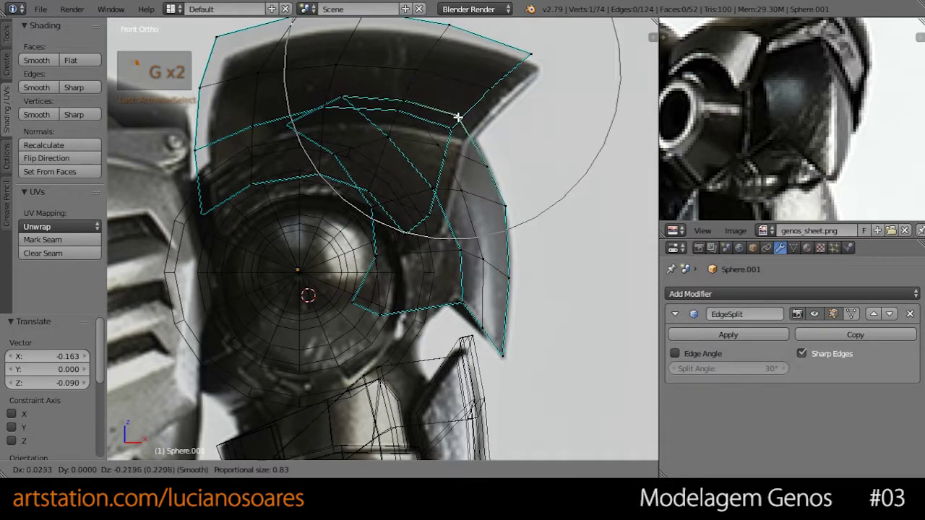
click(466, 123)
Step: Move the duplicate's upper inner ridge corners 0.120 in X and -0.060 in Z to tuck them beneath the first pad
right_click(343, 97)
key(g)
right_click(369, 104)
key(g)
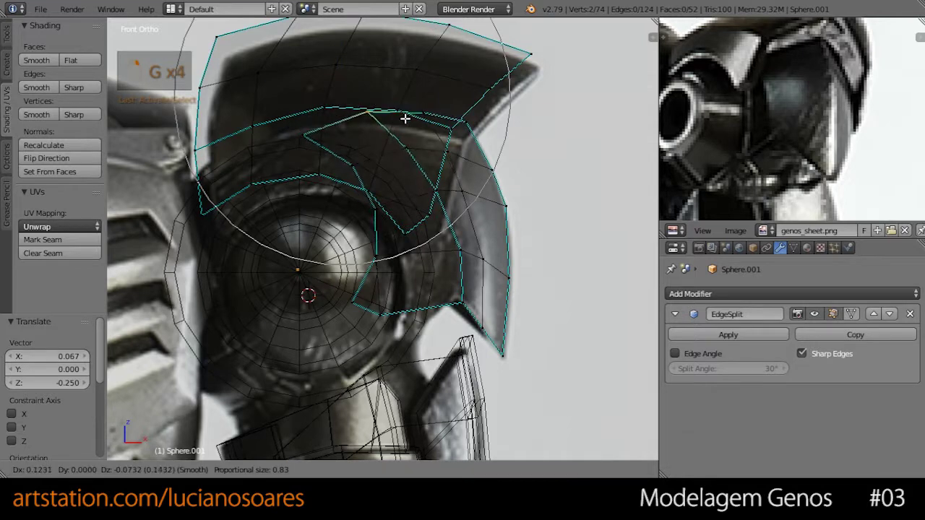
click(409, 137)
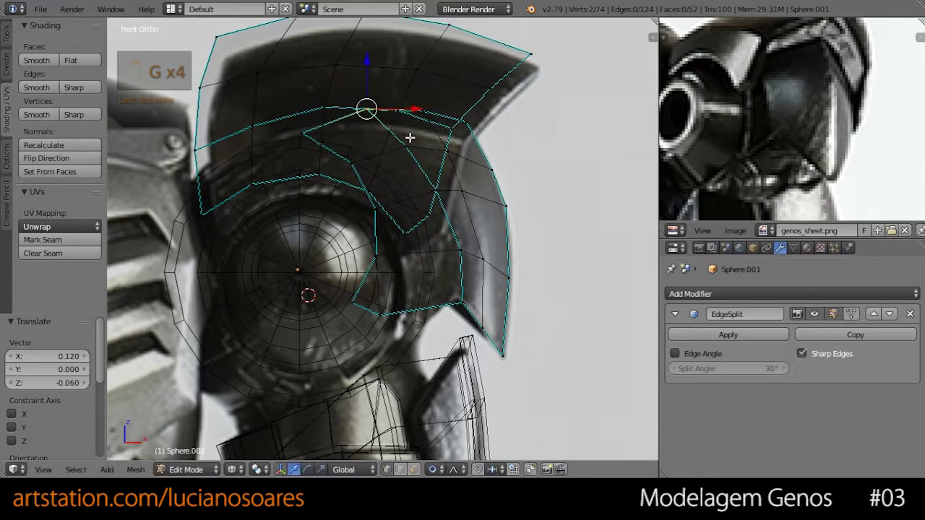
Step: Move the duplicate's lower side tips and the notch vertices beside them onto the reference outline
right_click(383, 315)
key(c)
key(c)
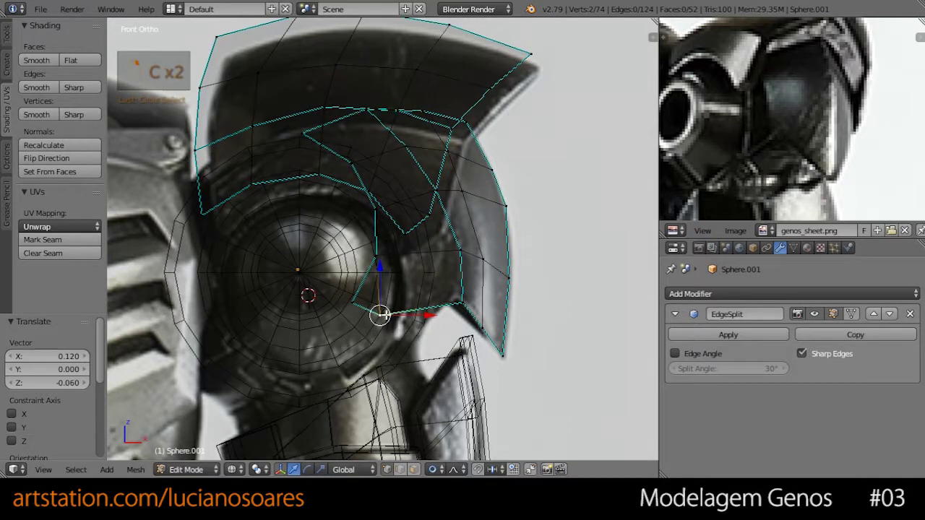
key(g)
scroll(403, 320, up, 4)
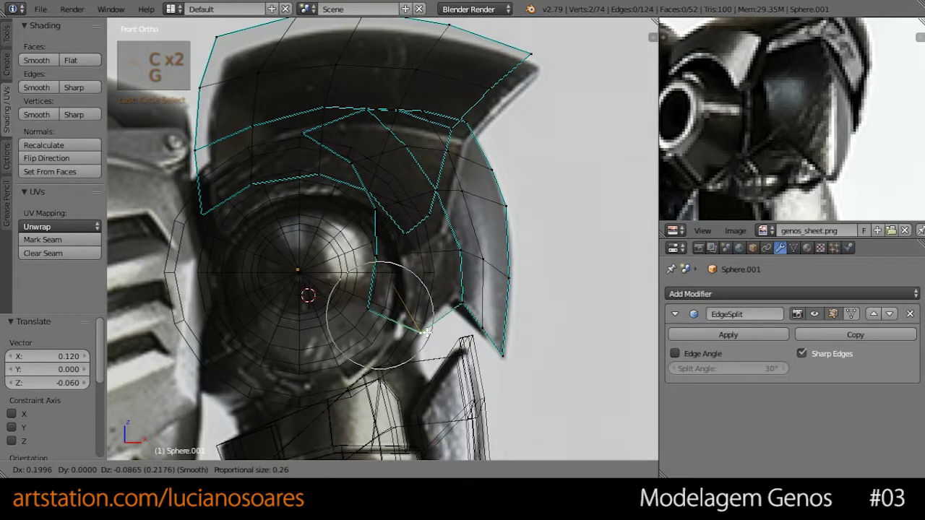
click(426, 331)
right_click(463, 302)
key(g)
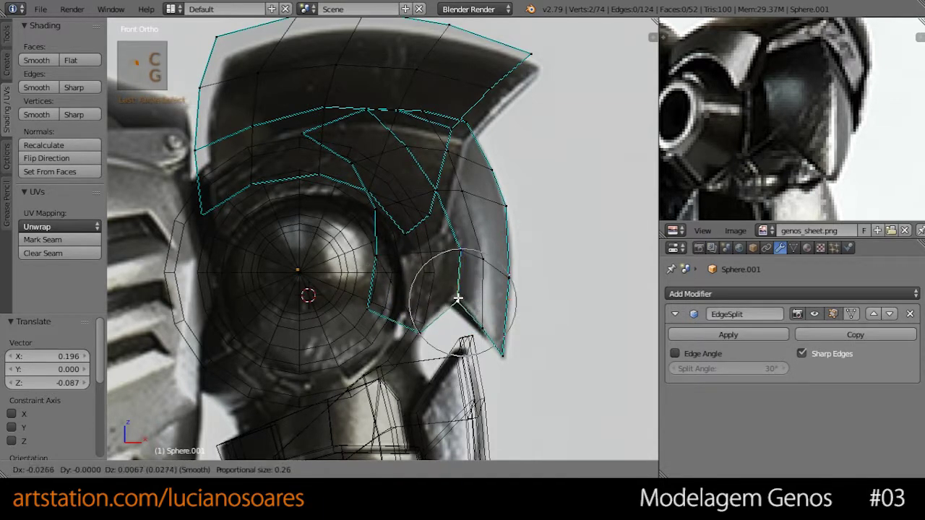
click(452, 291)
Step: Move the duplicate's lower inner corners and the inner edge vertices above them outward to clear the round joint
right_click(369, 309)
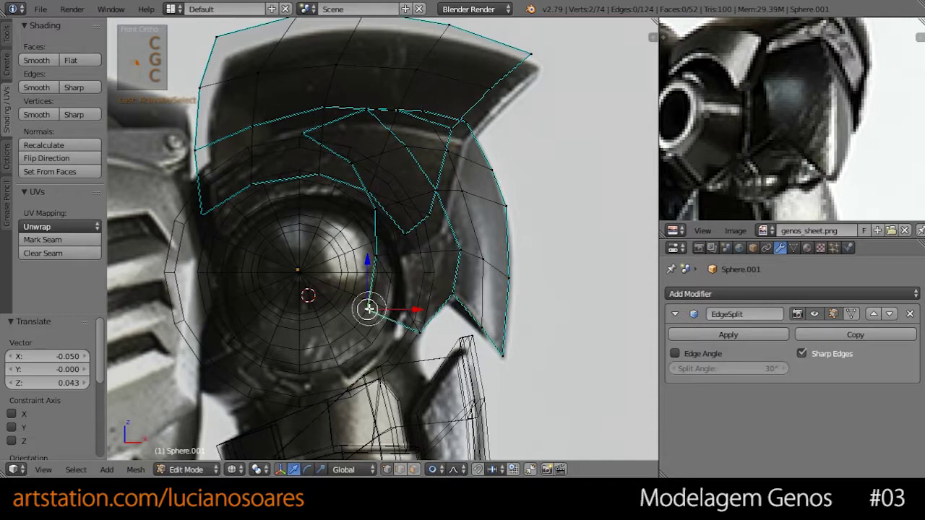
key(g)
click(427, 318)
right_click(378, 257)
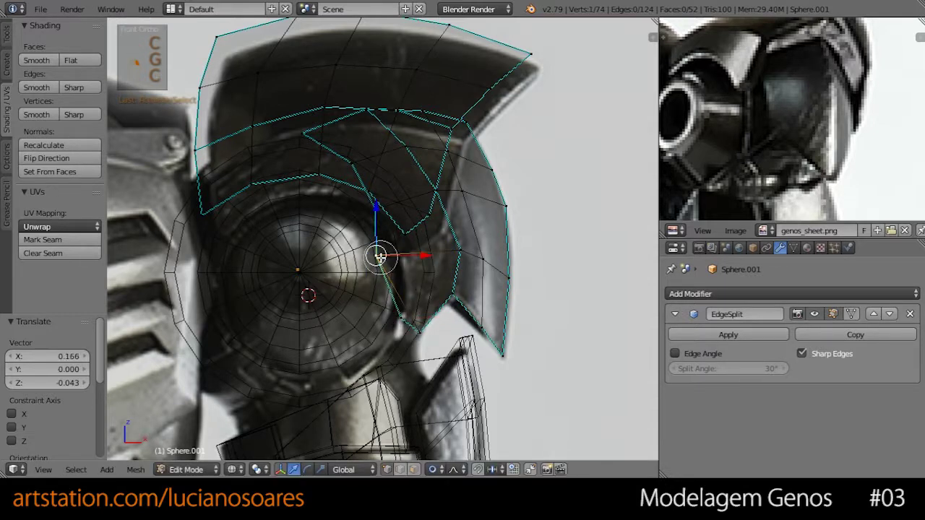
key(g)
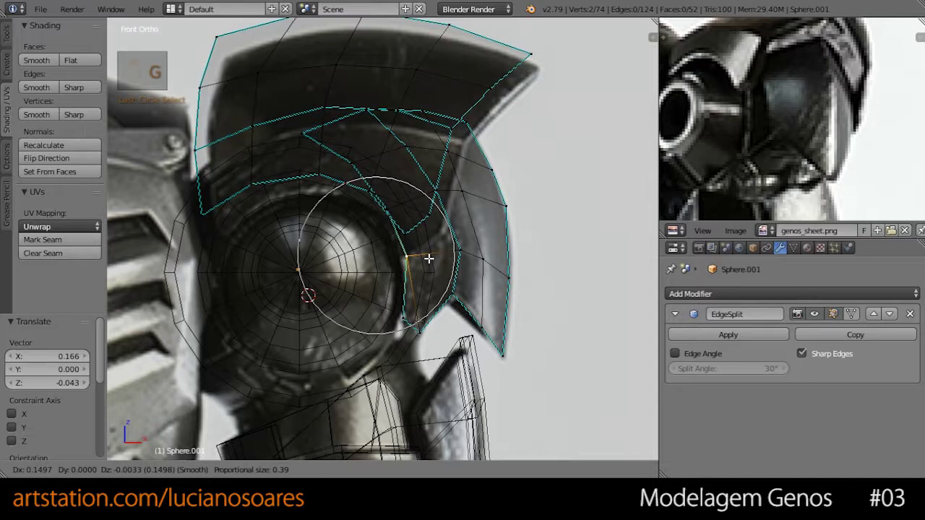
click(429, 257)
Step: Examine the reshaped lower plate in solid shading from an angle and from the front
key(z)
key(Tab)
mouse_move(545, 269)
middle_down()
mouse_move(396, 249)
mouse_move(357, 258)
mouse_move(431, 252)
mouse_move(423, 257)
mouse_move(409, 248)
mouse_move(419, 241)
mouse_move(310, 248)
mouse_move(394, 250)
mouse_move(481, 205)
mouse_move(376, 249)
mouse_move(342, 245)
mouse_move(320, 310)
mouse_move(365, 133)
mouse_move(355, 120)
mouse_move(411, 186)
mouse_move(458, 201)
mouse_move(500, 251)
middle_up()
scroll(419, 246, up, 3)
key(Tab)
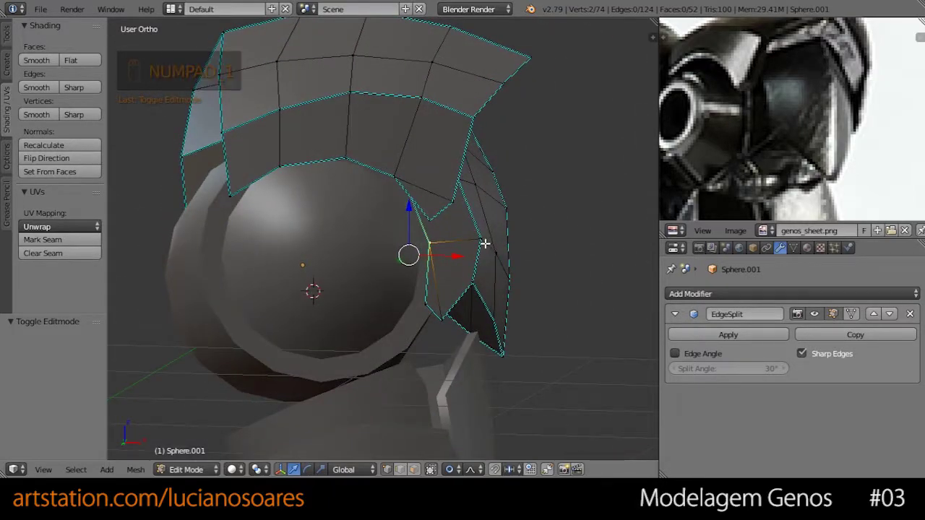
key(KP_1)
key(z)
key(z)
Step: Select only the lower plate's linked mesh and move it -0.016 in X and 0.076 in Z, closer beneath the first pad
key(a)
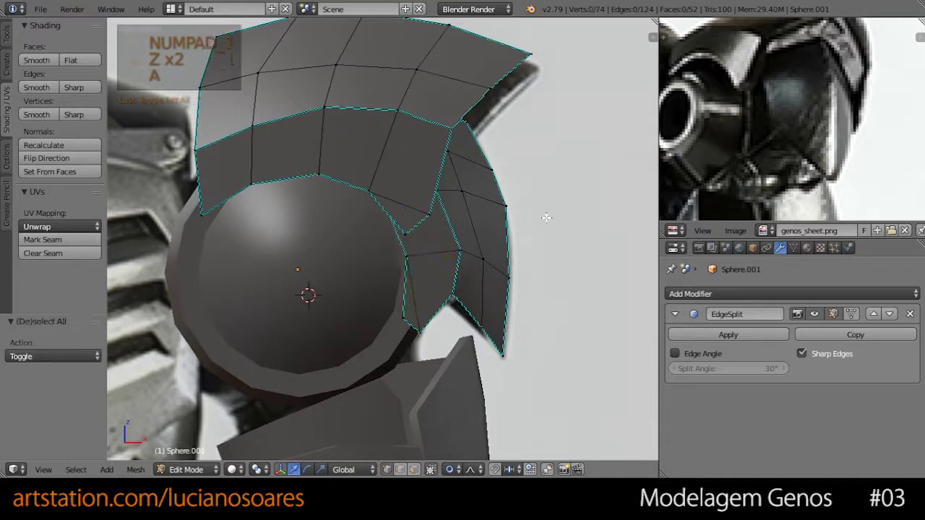
scroll(512, 206, down, 1)
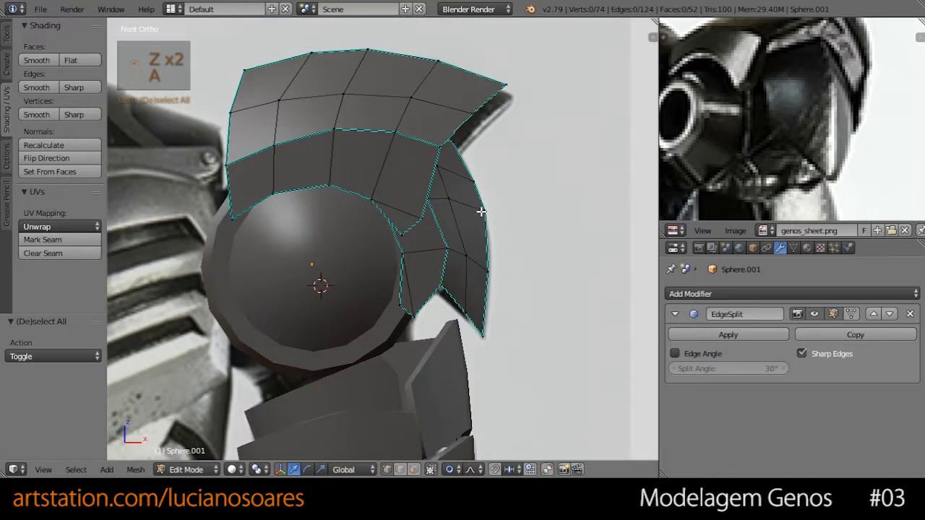
key(l)
key(g)
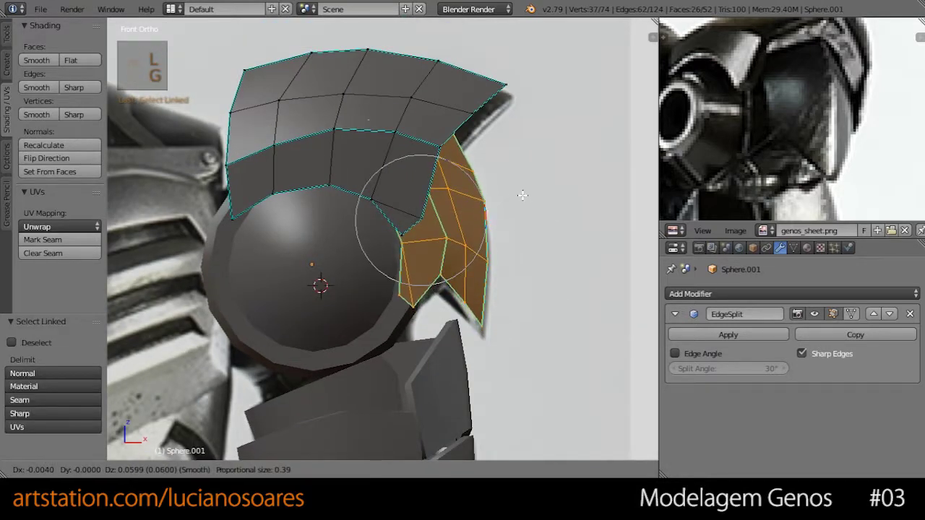
click(521, 192)
middle_drag(521, 192, 345, 131)
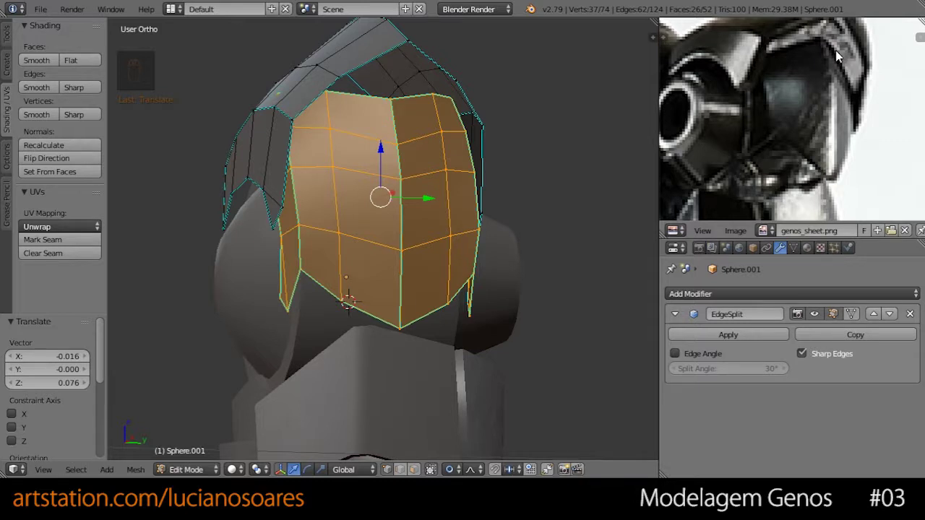
Step: Select the lower plate's top edge loop, turn off proportional editing and scale the loop along Z by 0.546 to flatten it
mouse_move(425, 164)
middle_down()
mouse_move(392, 118)
mouse_move(419, 128)
mouse_move(278, 159)
mouse_move(286, 134)
middle_up()
key(z)
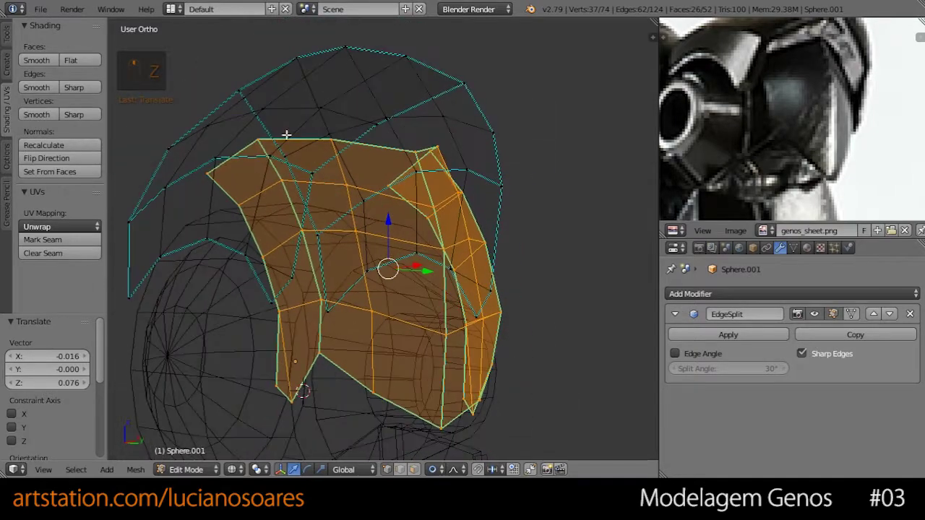
alt+right_click(297, 139)
key(KP_1)
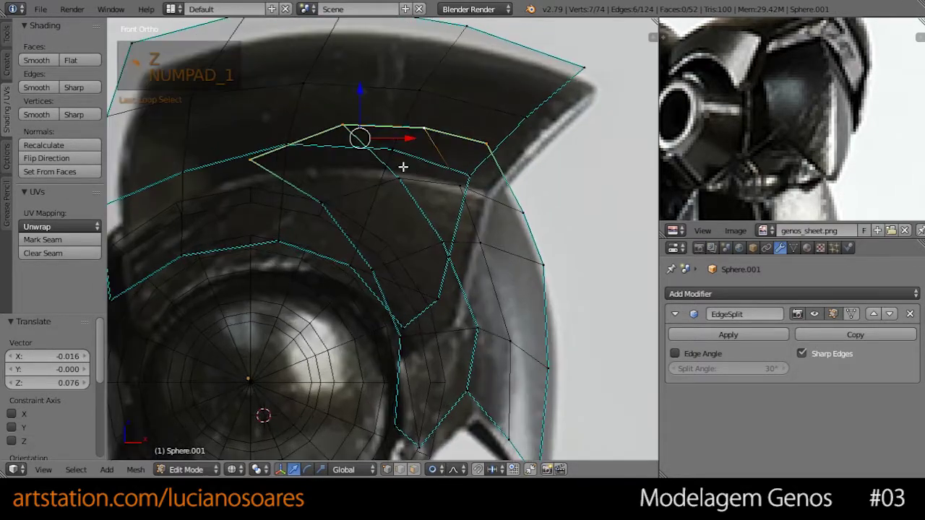
click(439, 470)
click(436, 470)
click(436, 470)
click(447, 454)
key(s)
key(z)
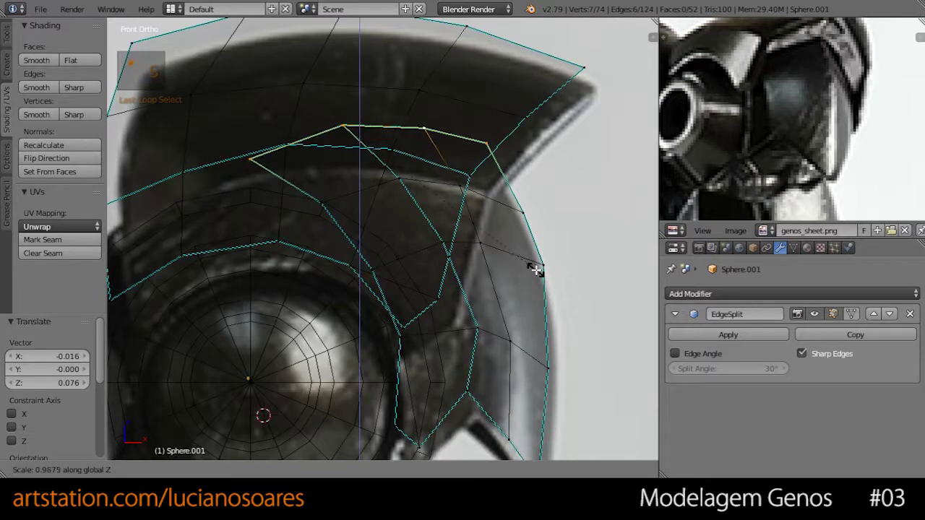
click(460, 213)
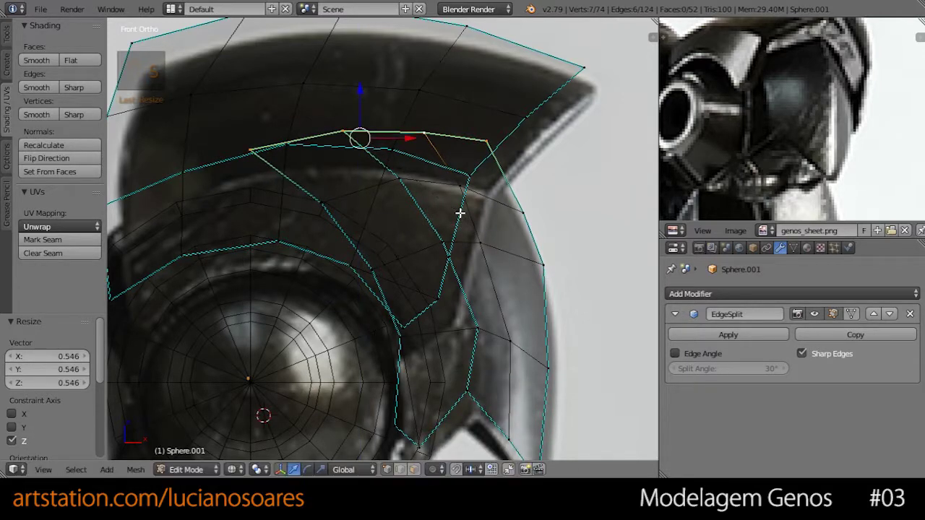
Step: Move the lower plate's top edge loop 0.016 in X and -0.046 in Z to sit under the upper pad
key(g)
click(465, 227)
key(z)
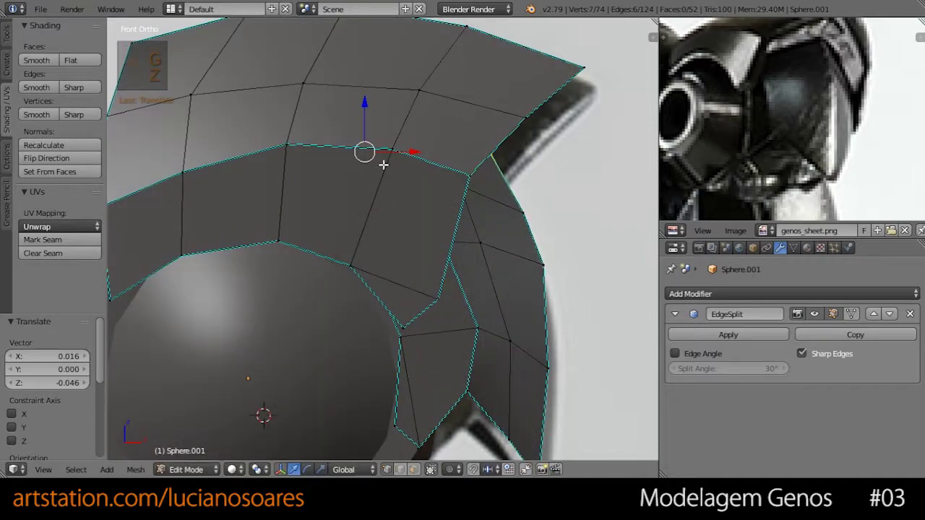
key(z)
key(z)
middle_drag(289, 192, 262, 210)
Step: Leave mesh editing and add a Solidify modifier to the shoulder armour object
key(Tab)
scroll(326, 198, down, 2)
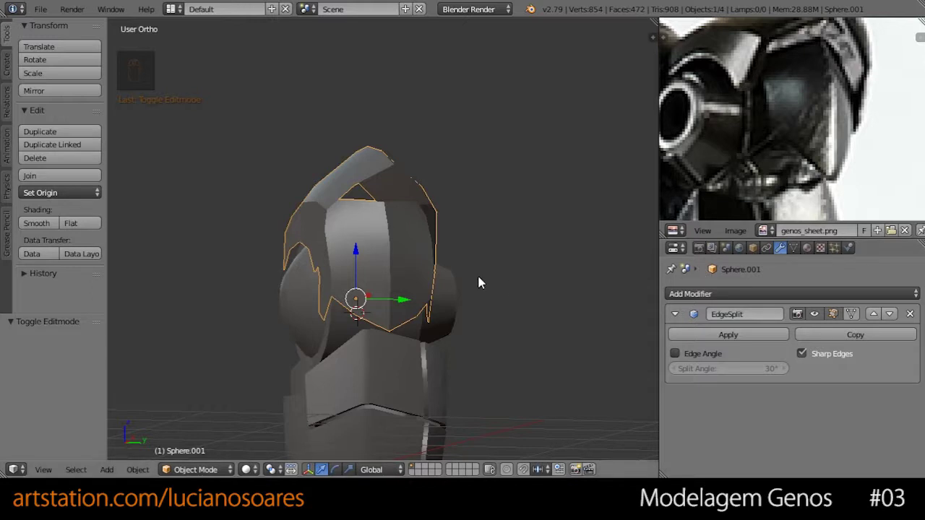
middle_drag(302, 243, 387, 240)
click(697, 295)
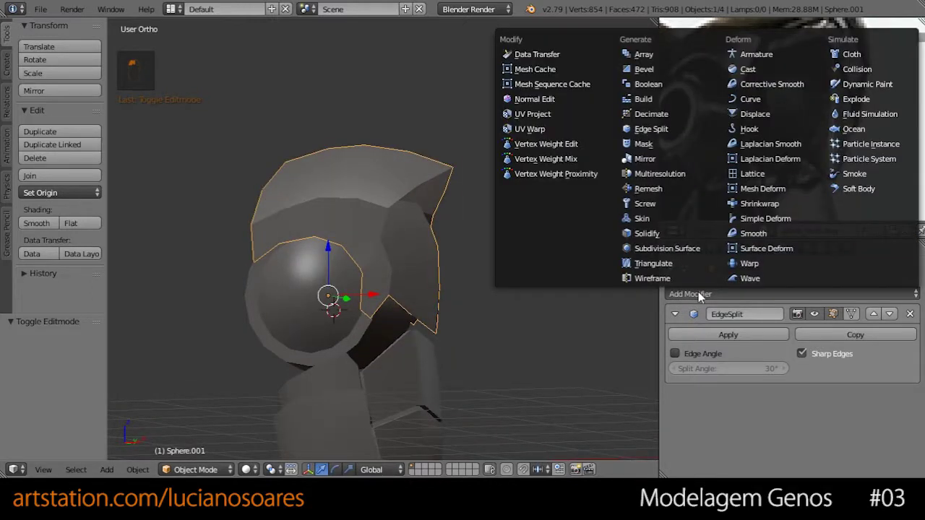
click(649, 234)
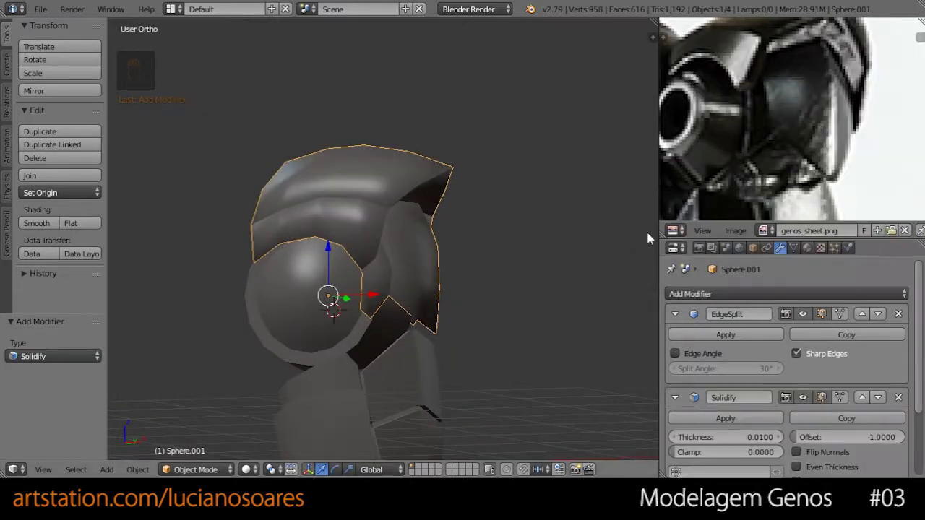
scroll(733, 418, down, 2)
middle_drag(391, 214, 244, 217)
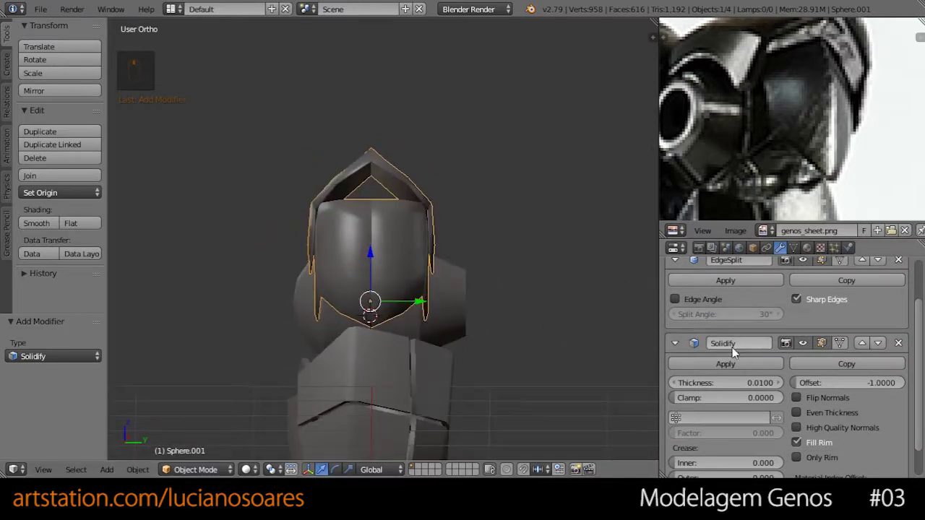
scroll(736, 356, up, 2)
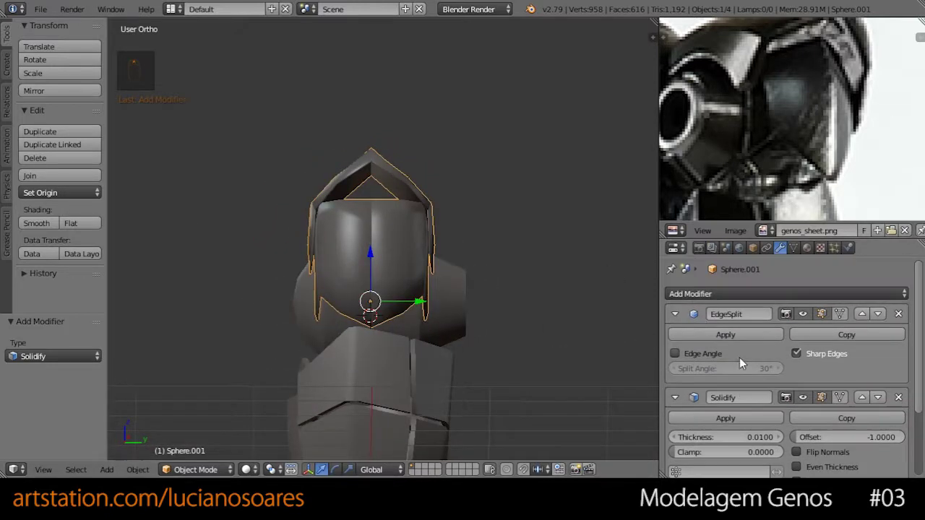
Step: Place the Solidify modifier above EdgeSplit in the stack, comparing the armour's shading in both orders
click(863, 396)
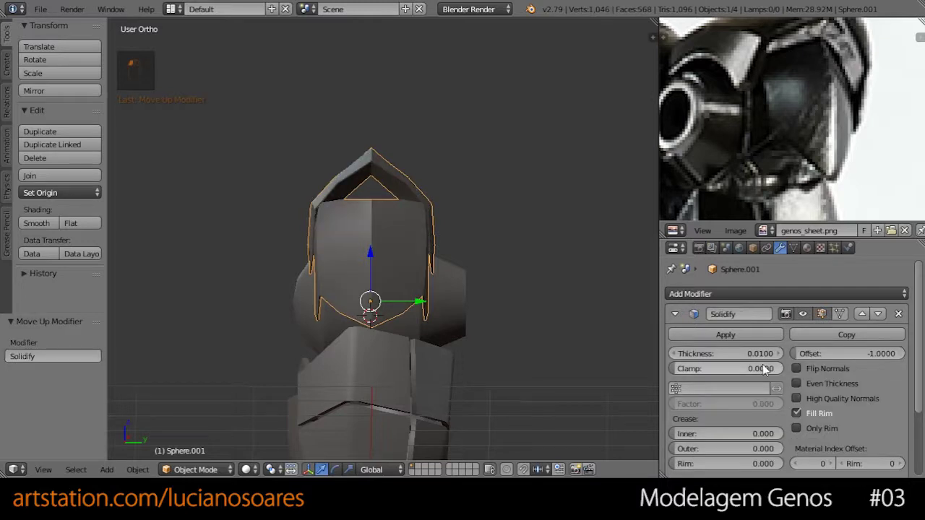
middle_drag(533, 309, 541, 287)
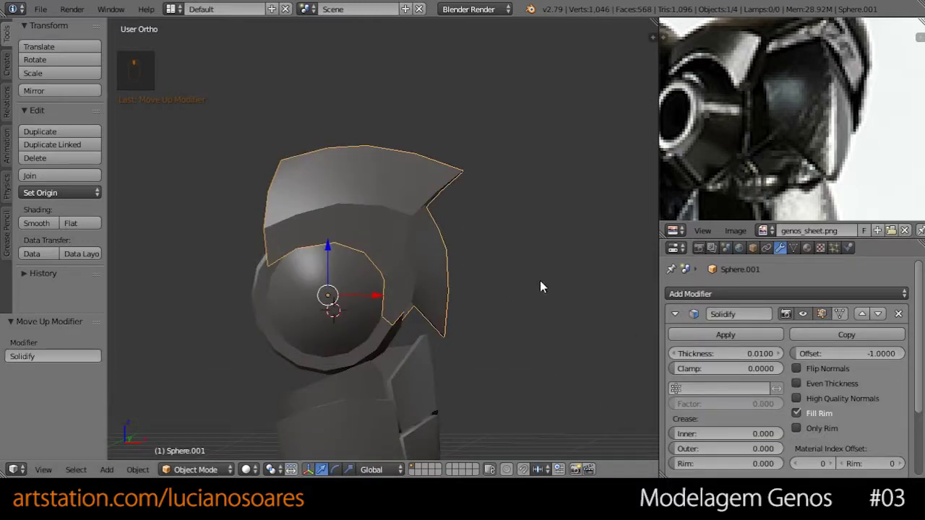
click(877, 315)
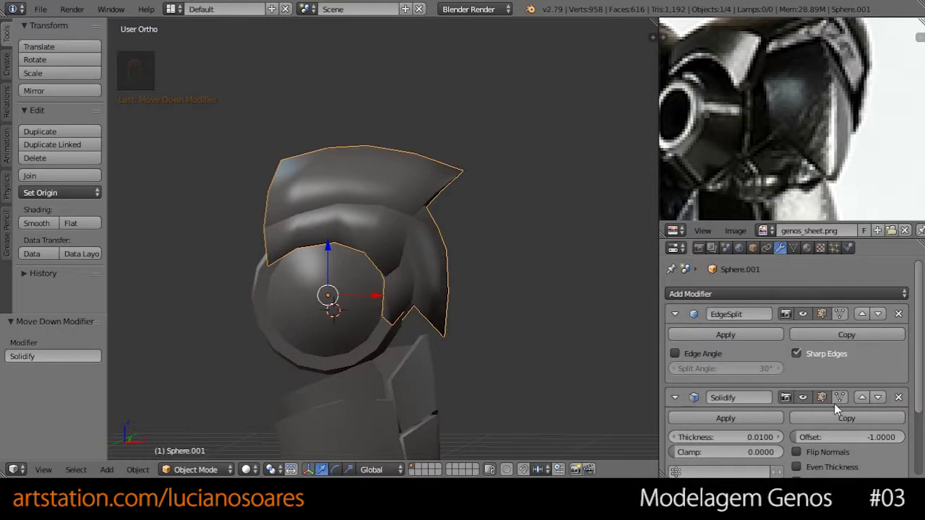
click(862, 397)
Step: Set the Solidify modifier's offset to 0 and its thickness to 0.05
click(857, 353)
text(0)
key(Return)
click(738, 353)
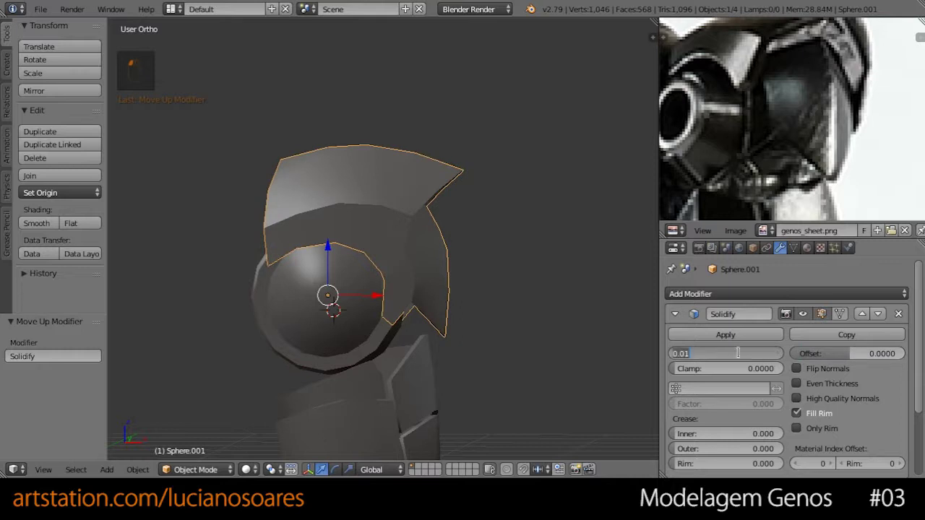
text(0.05)
key(Return)
middle_drag(454, 214, 347, 217)
scroll(720, 323, down, 3)
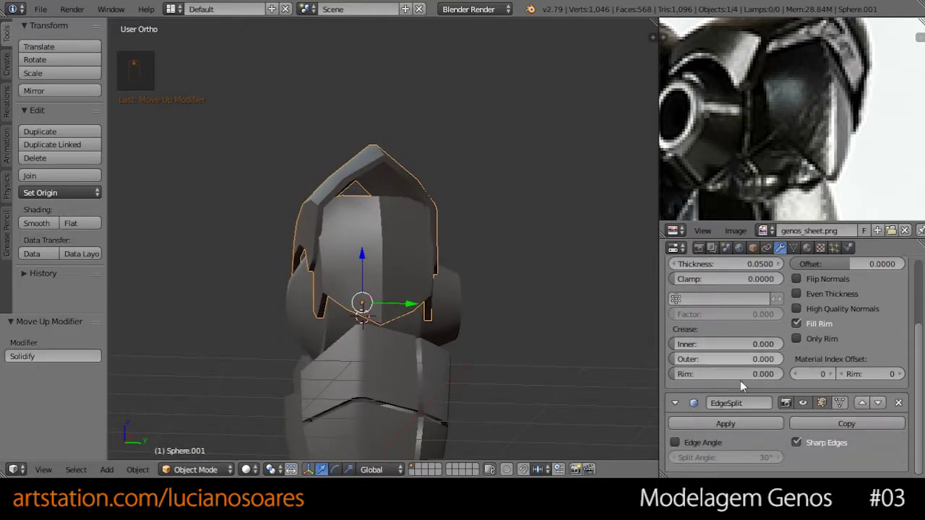
scroll(550, 283, up, 3)
Step: Select only the upper pad's linked mesh and scale it along Y by 1.056 to clear the lower plate
middle_drag(550, 284, 512, 311)
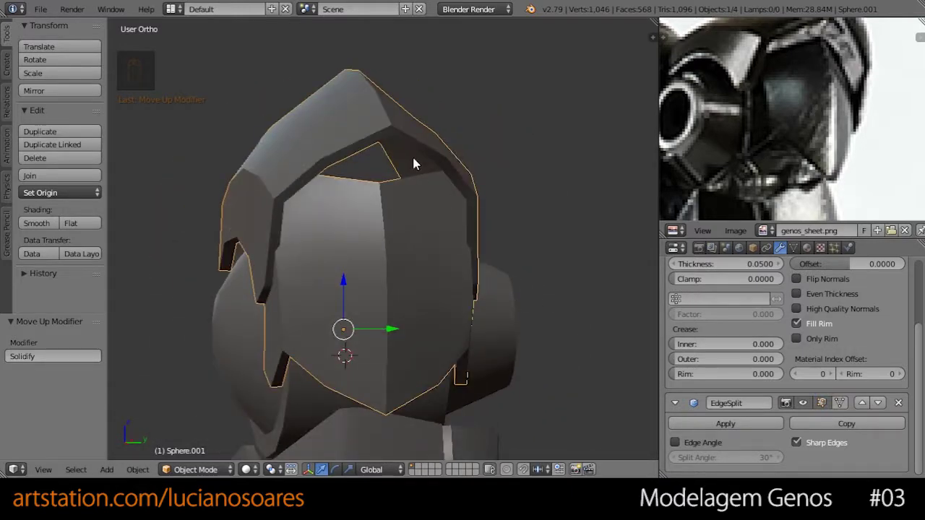
key(Tab)
key(l)
middle_drag(391, 129, 522, 228)
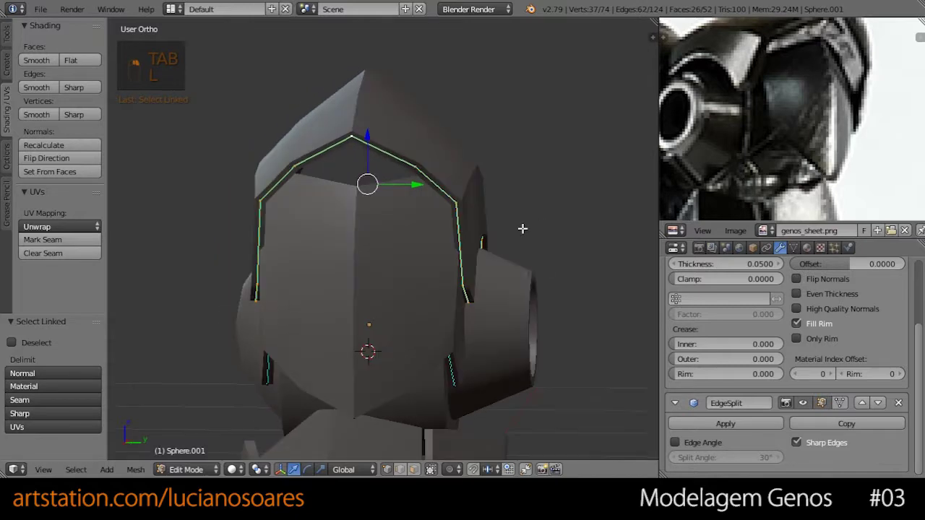
key(s)
key(y)
click(533, 229)
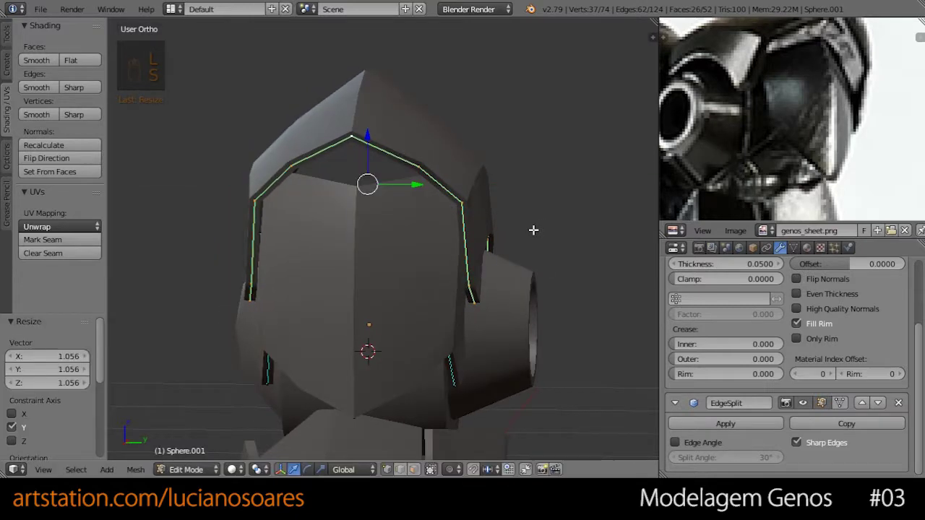
key(Tab)
Step: Return to the front view of the arm and save the project file
scroll(385, 266, down, 3)
middle_drag(384, 264, 405, 276)
key(KP_1)
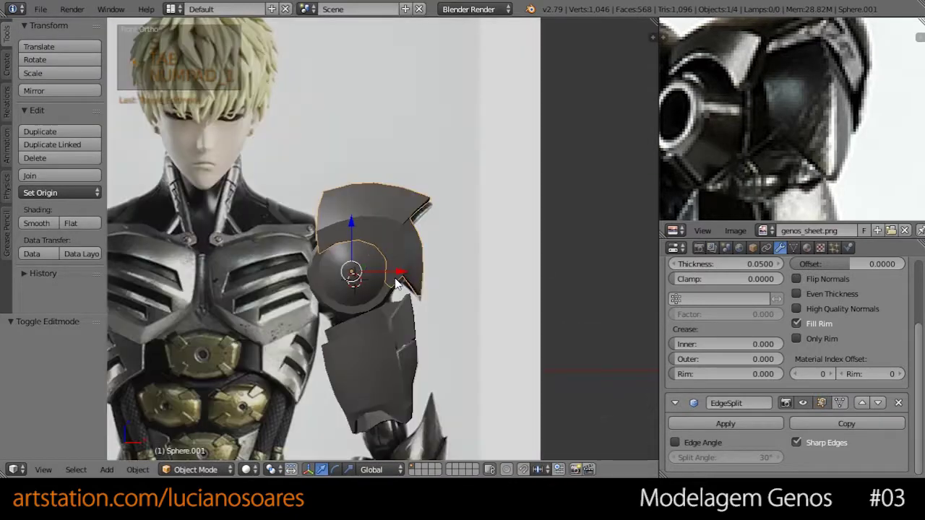
scroll(394, 279, up, 3)
key(ctrl+s)
click(424, 283)
Step: Examine the shoulder and upper arm against the front reference and the arm poses on the reference sheet
shift+scroll(503, 263, down, 5)
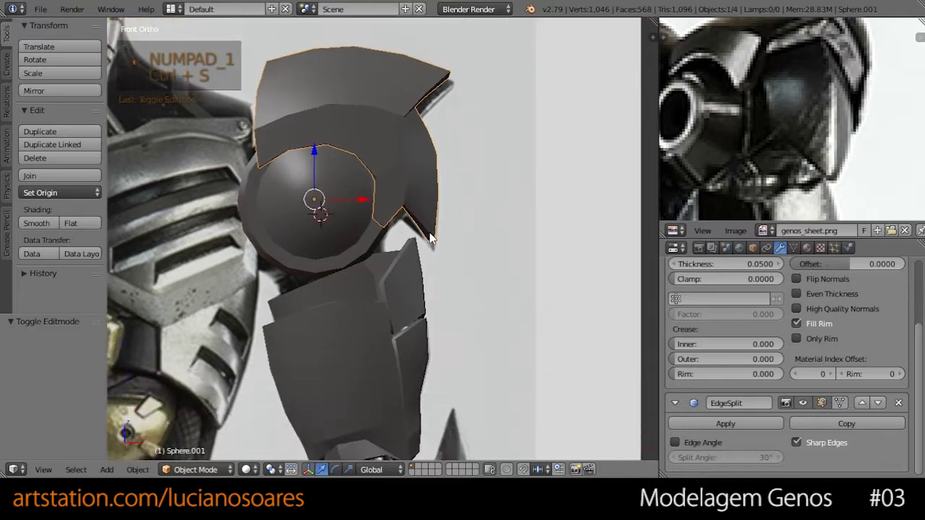
middle_drag(504, 264, 475, 266)
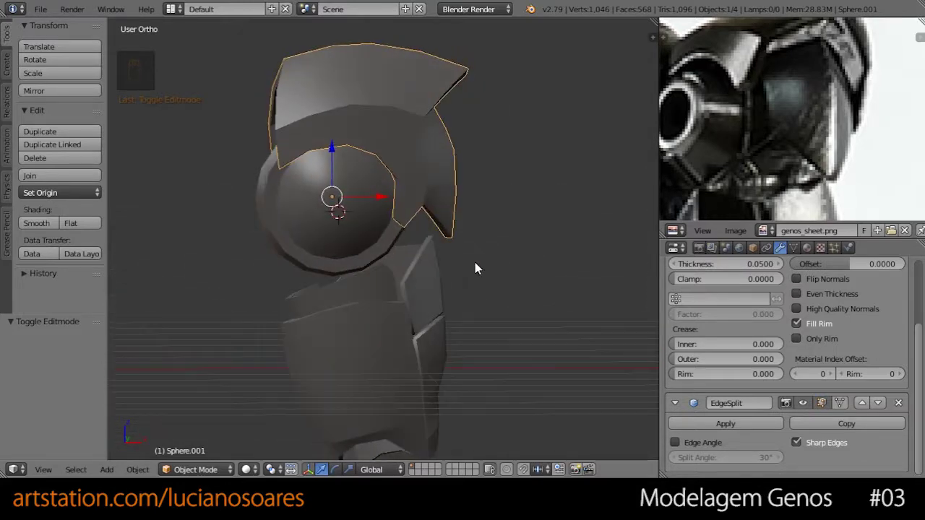
key(KP_1)
key(z)
scroll(473, 278, down, 3)
shift+scroll(455, 267, down, 3)
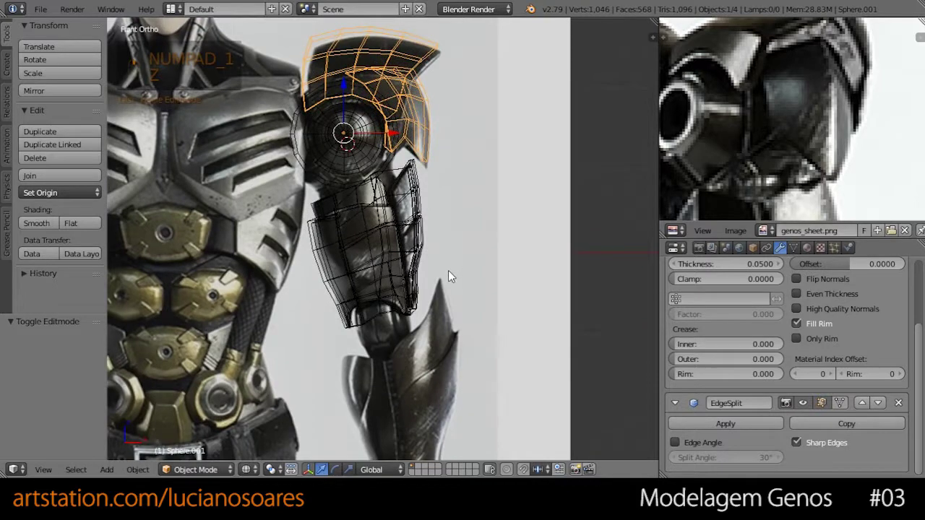
scroll(448, 271, up, 3)
shift+middle_drag(442, 214, 456, 243)
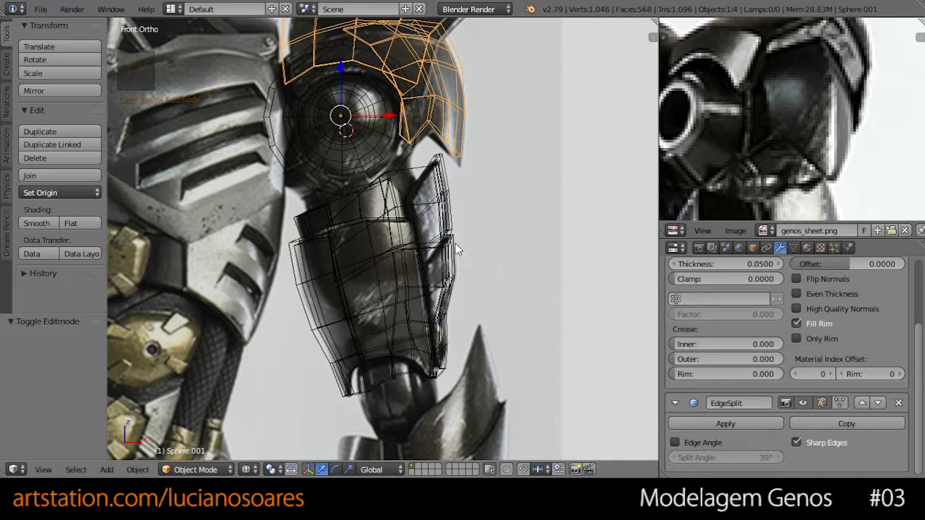
scroll(807, 149, down, 5)
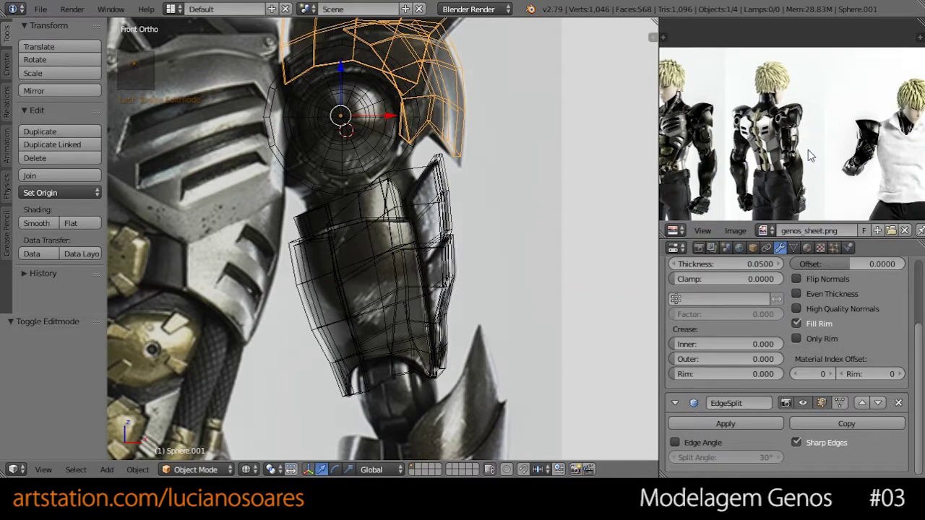
middle_drag(914, 156, 781, 115)
middle_drag(916, 185, 879, 148)
middle_drag(734, 141, 886, 154)
middle_drag(804, 134, 865, 169)
scroll(795, 174, up, 6)
scroll(327, 178, up, 2)
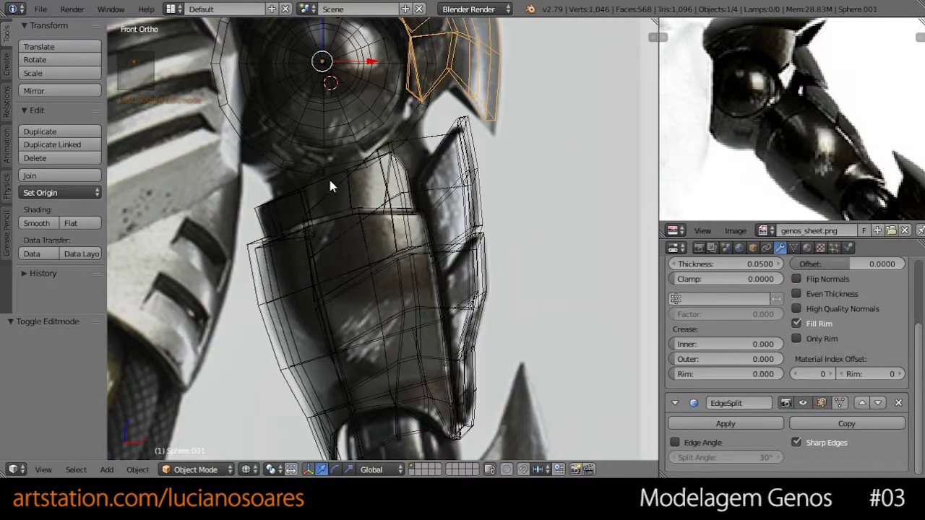
shift+middle_drag(355, 184, 345, 144)
scroll(346, 150, down, 1)
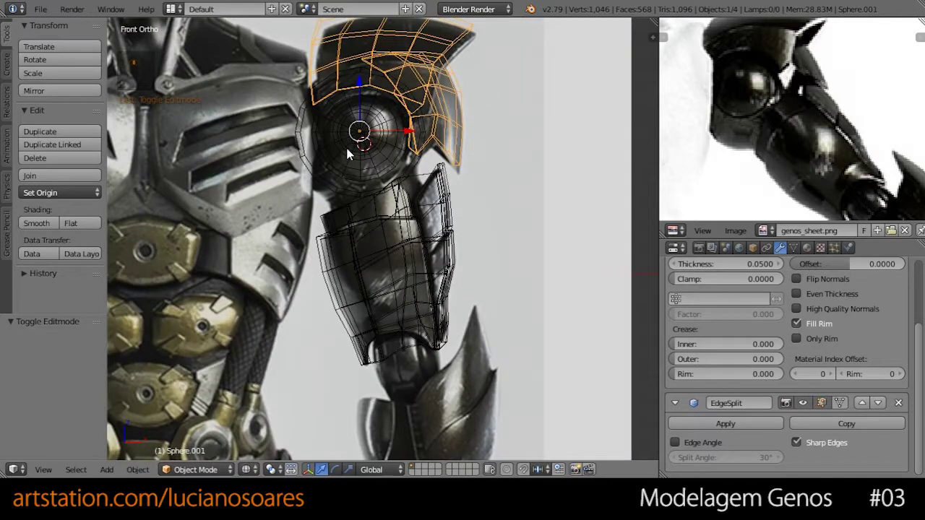
scroll(346, 149, up, 5)
shift+middle_drag(347, 148, 390, 243)
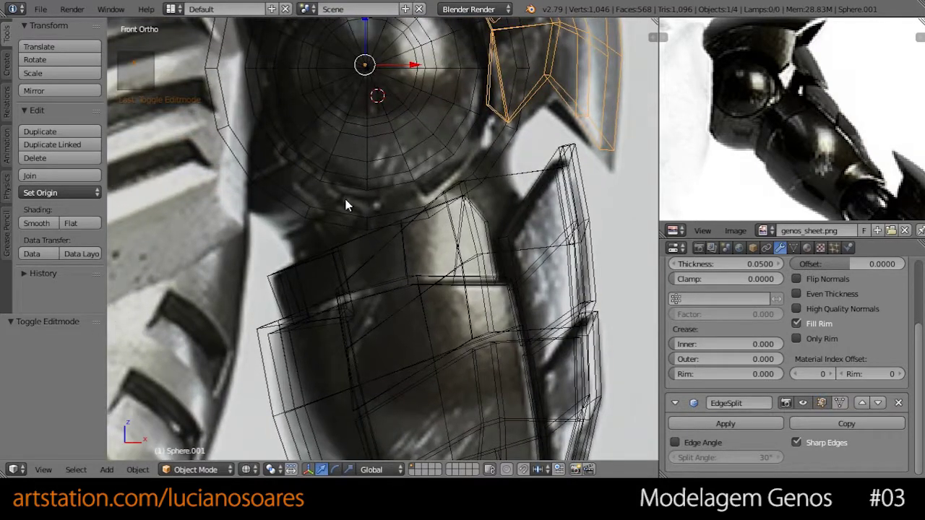
Step: Select the round shoulder joint and examine its junction with the upper arm in wireframe and solid shading
right_click(343, 215)
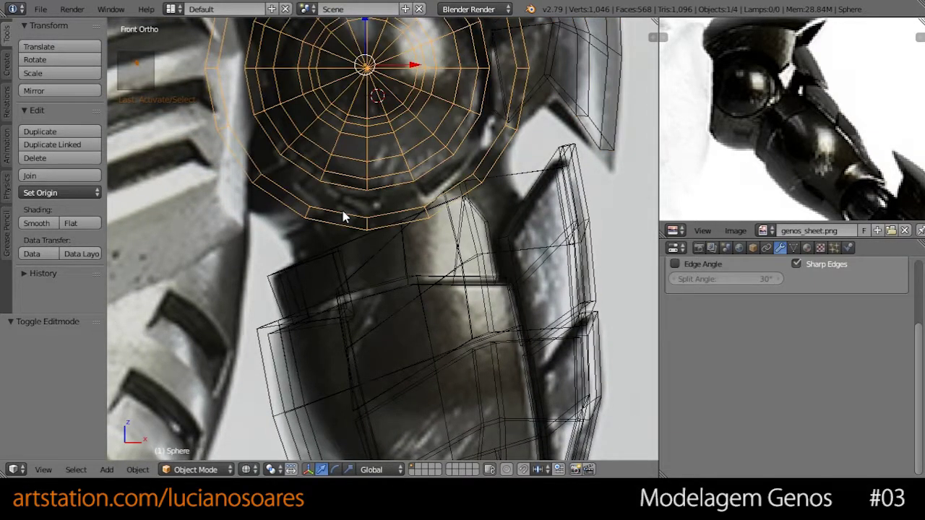
scroll(385, 223, down, 5)
shift+middle_drag(422, 268, 404, 184)
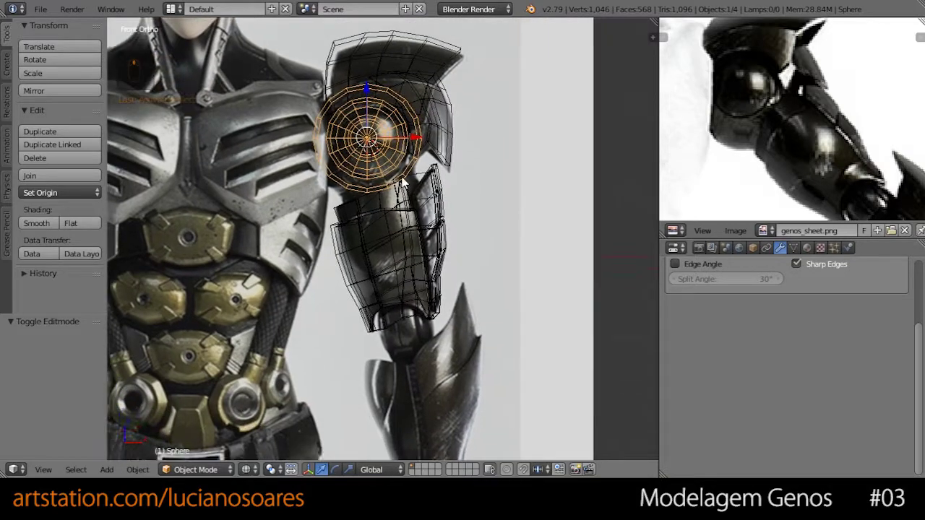
scroll(372, 173, up, 2)
scroll(382, 220, down, 6)
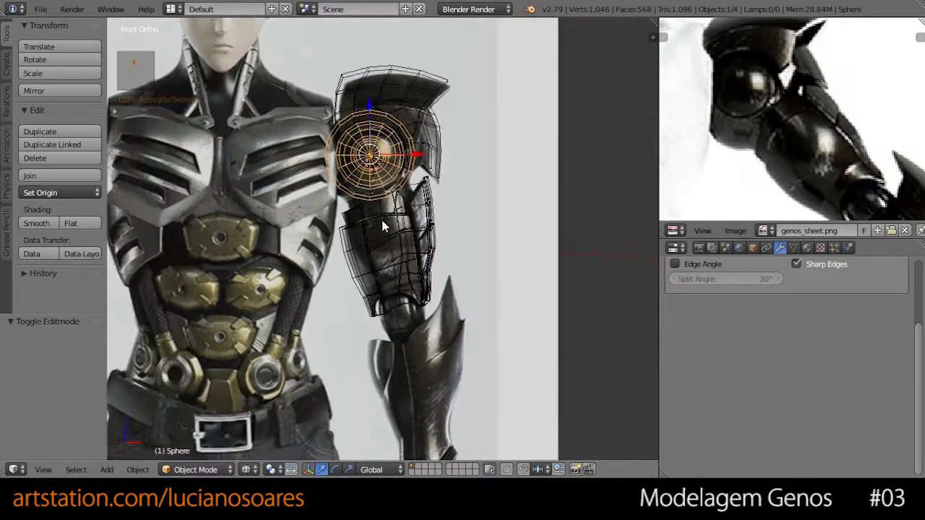
scroll(389, 311, up, 4)
scroll(393, 304, up, 4)
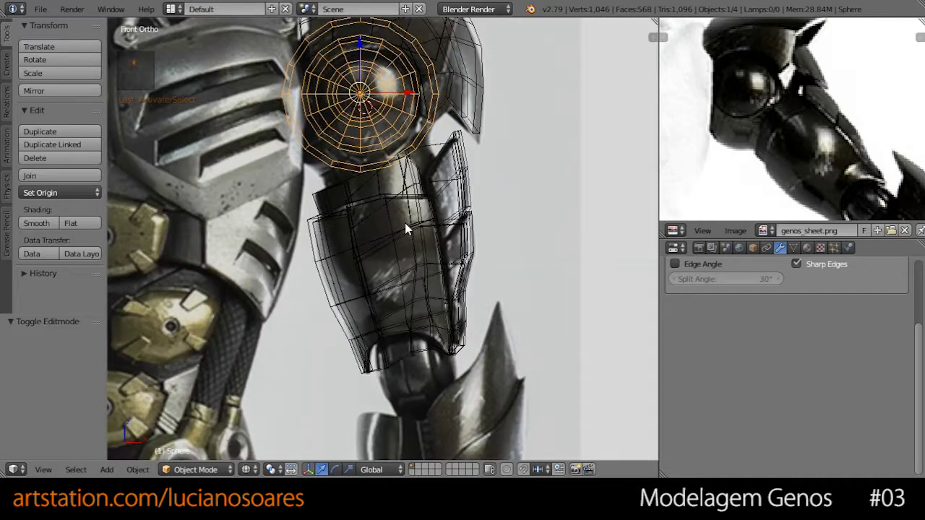
shift+middle_drag(399, 179, 426, 260)
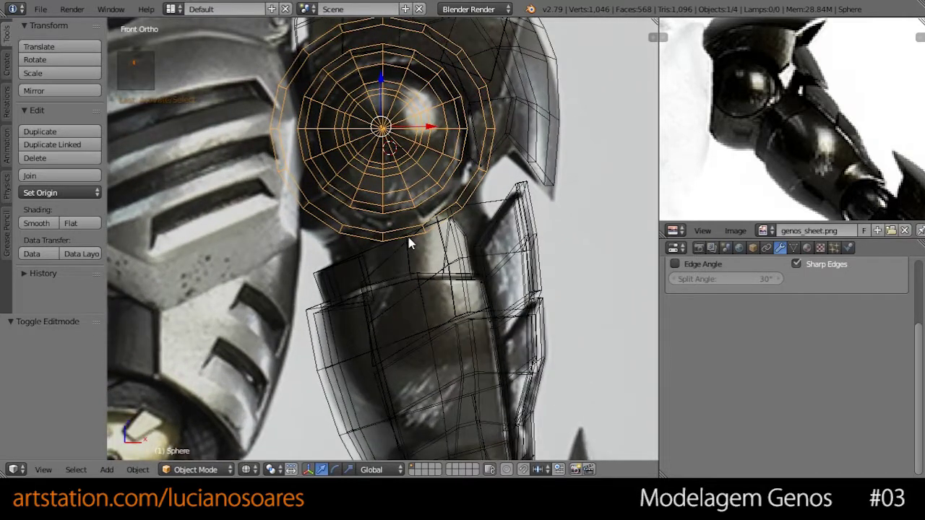
key(z)
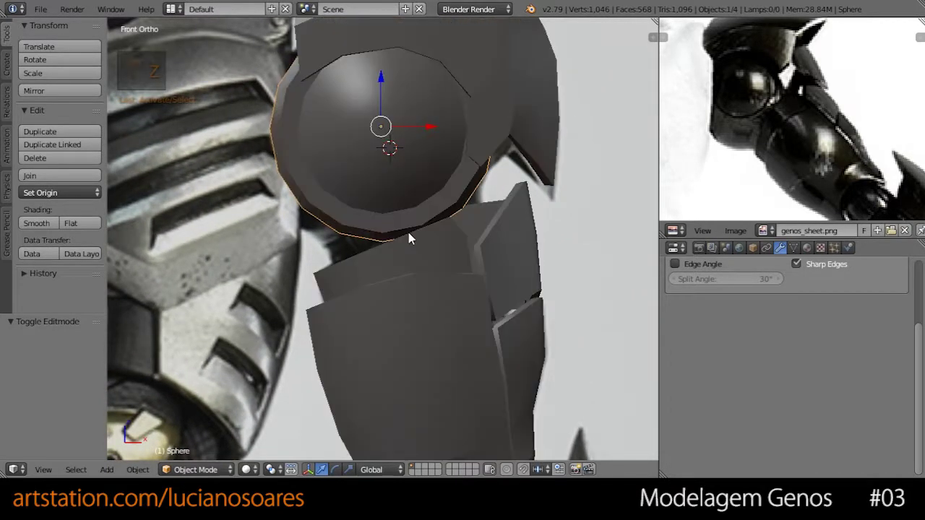
middle_drag(409, 237, 342, 238)
key(KP_1)
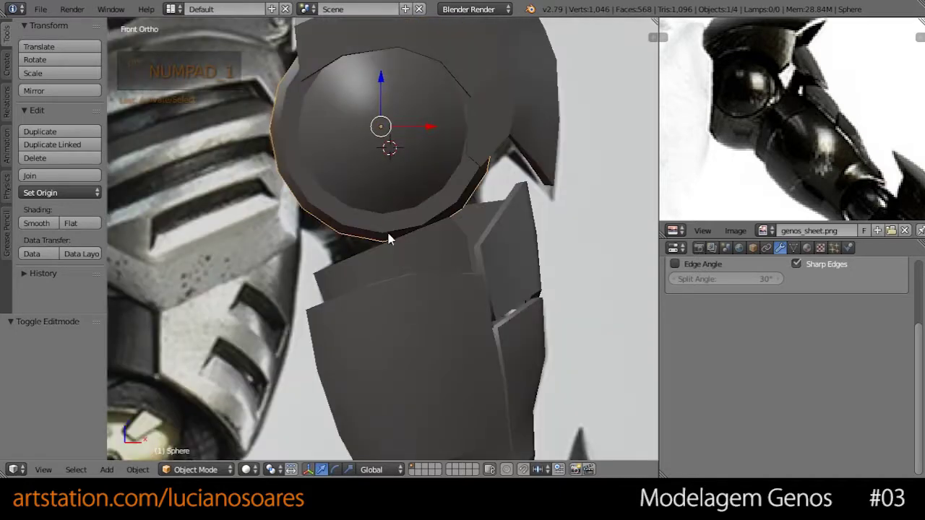
key(z)
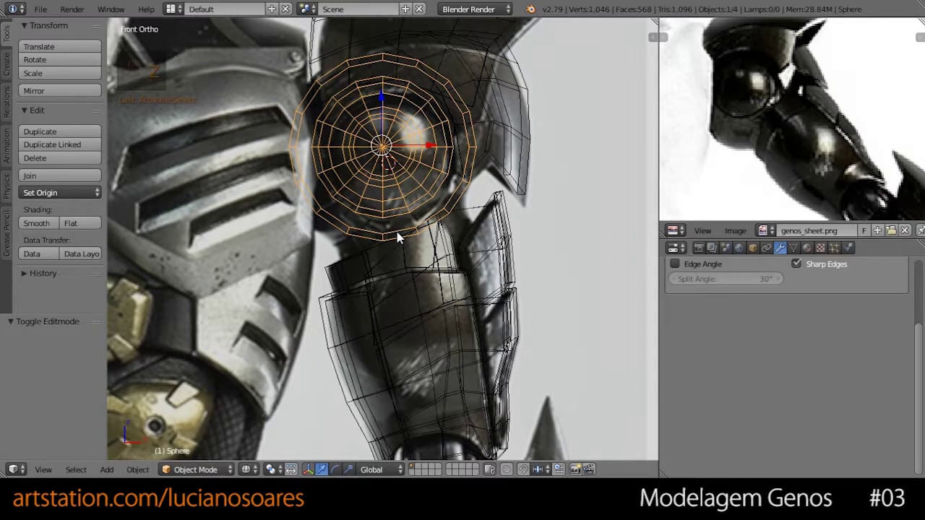
Step: Add a 10-vertex cylinder inside the shoulder joint's mesh from the front view
key(Tab)
key(z)
mouse_move(402, 216)
middle_down()
mouse_move(239, 219)
mouse_move(409, 202)
mouse_move(421, 221)
middle_up()
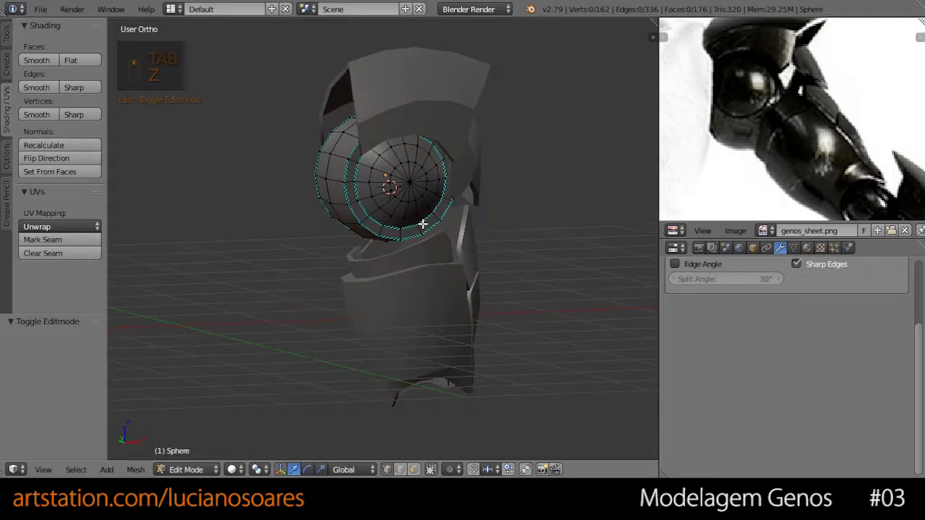
key(KP_1)
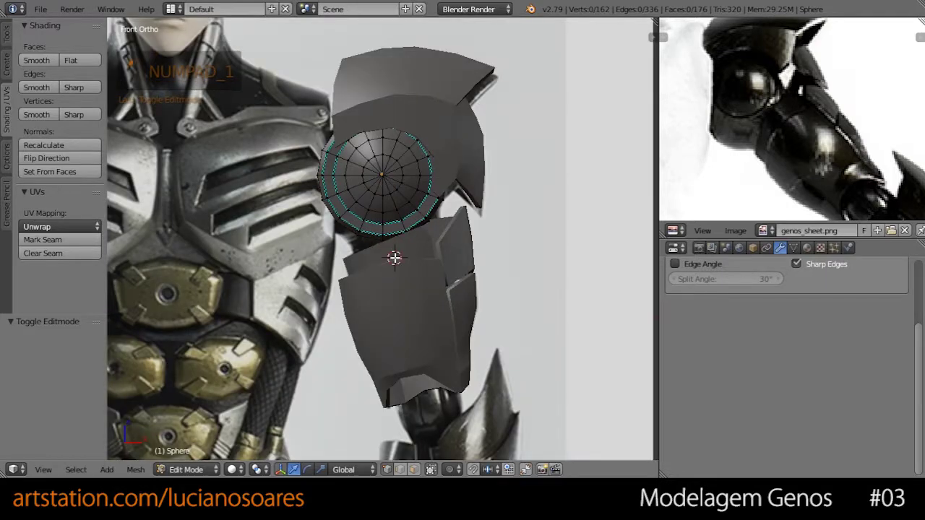
key(space)
text(add cy)
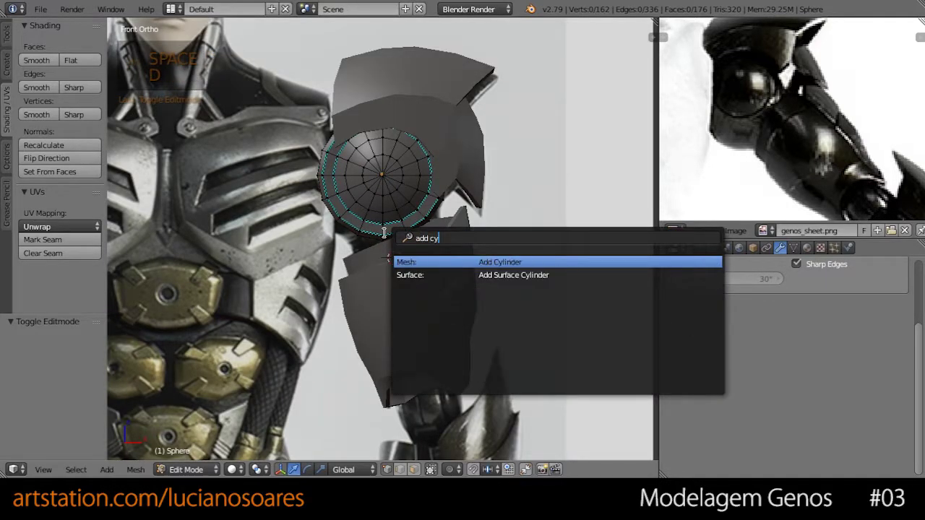
key(Return)
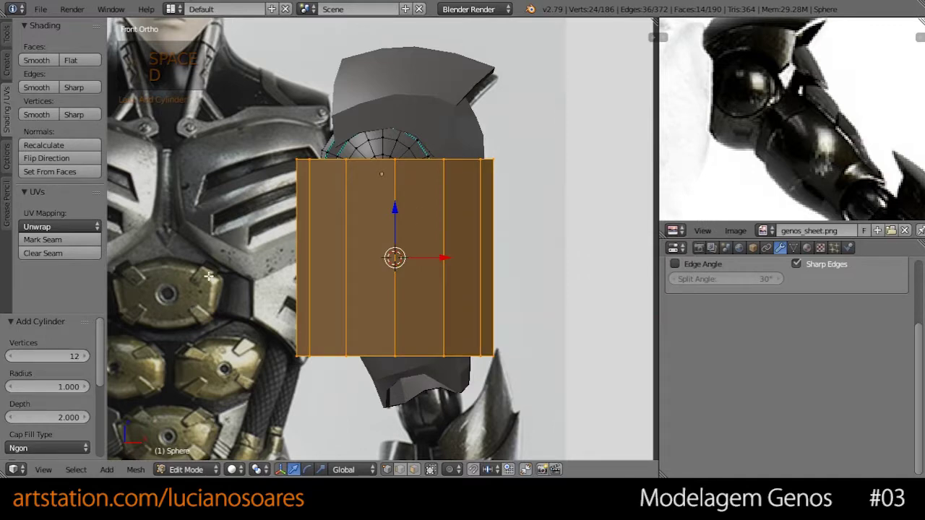
text(10)
key(Return)
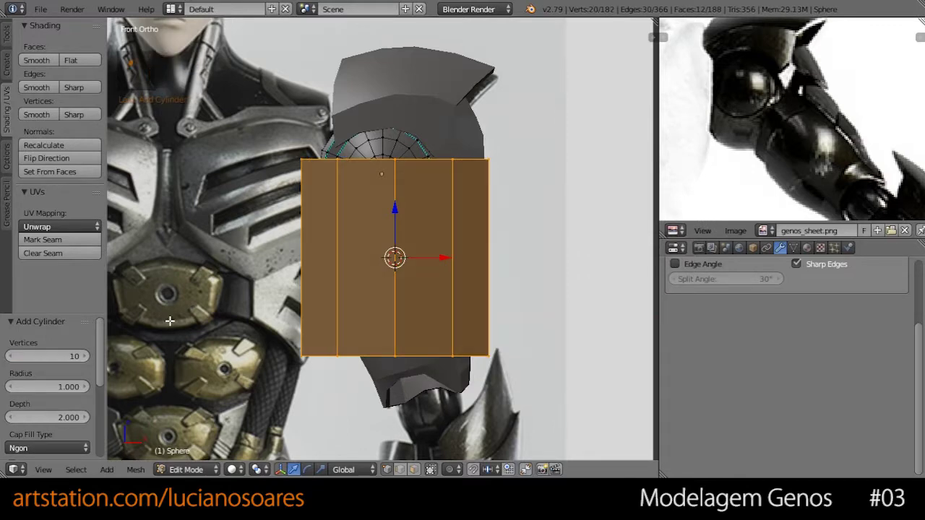
Step: Scale the new cylinder uniformly by 0.339, then by 1.4, to match the width of the upper arm's top
key(s)
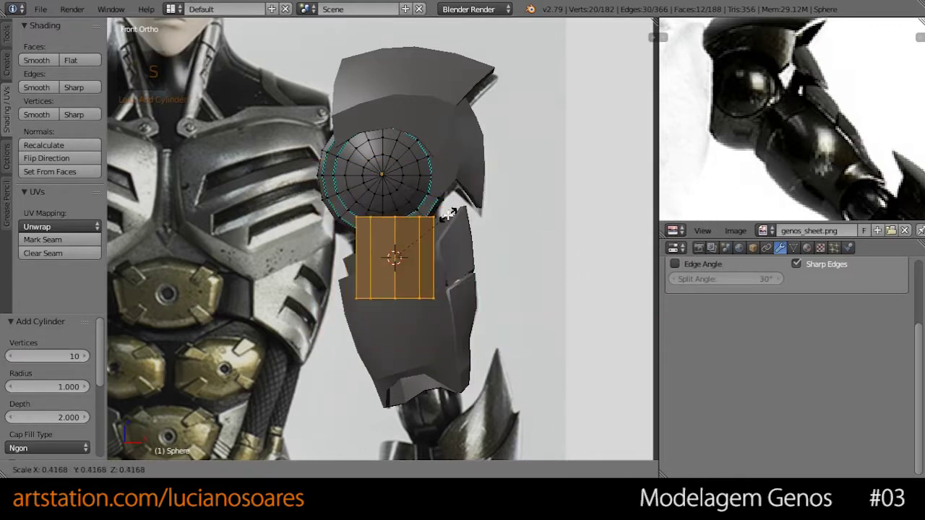
click(435, 213)
scroll(460, 261, up, 2)
shift+middle_drag(460, 260, 401, 177)
scroll(397, 173, up, 1)
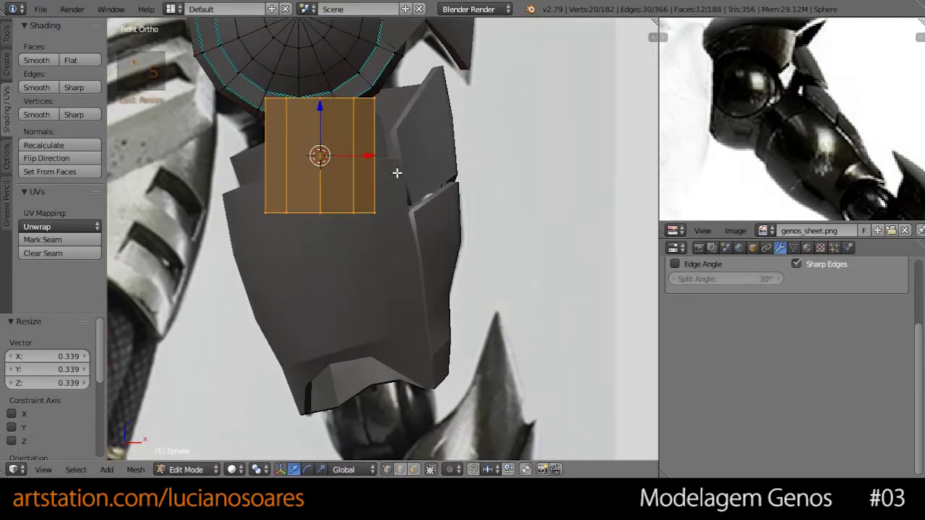
key(s)
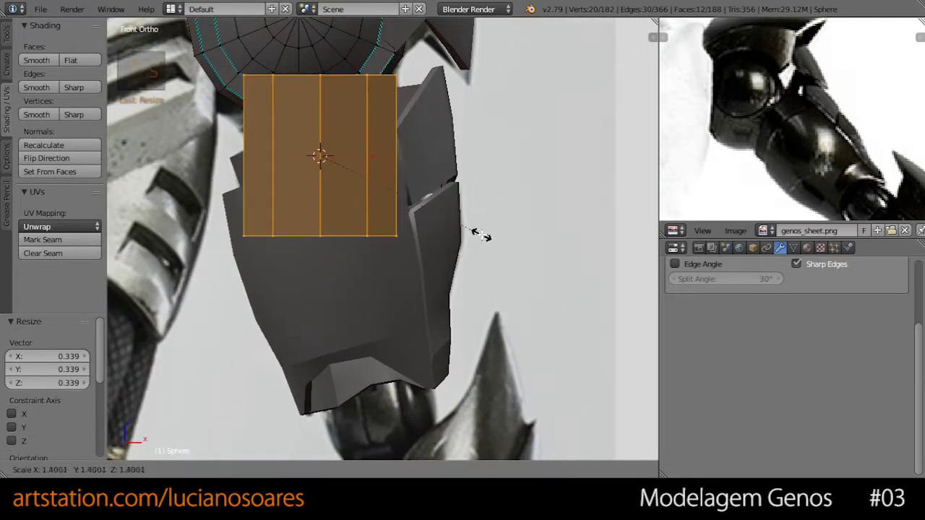
click(479, 236)
Step: Flatten the cylinder along Z by 0.453 and shrink it uniformly by 0.806
key(s)
key(z)
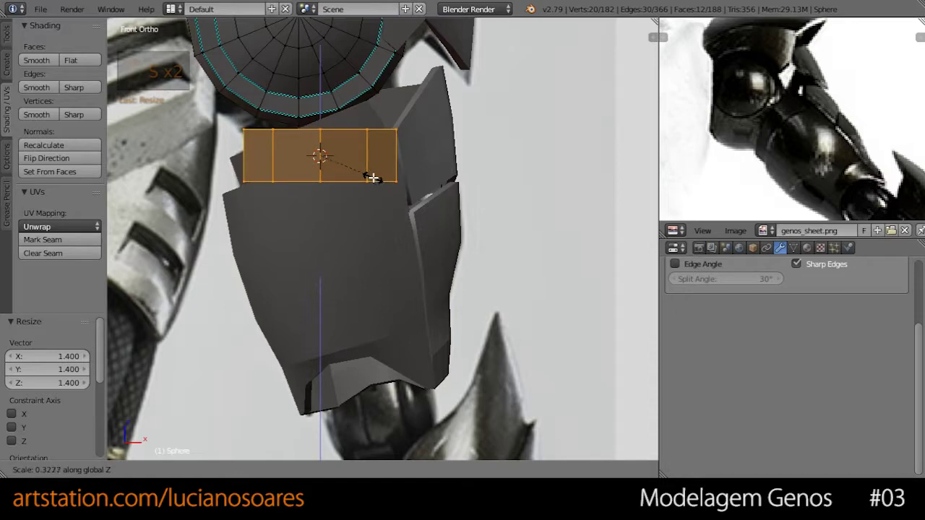
click(390, 197)
key(s)
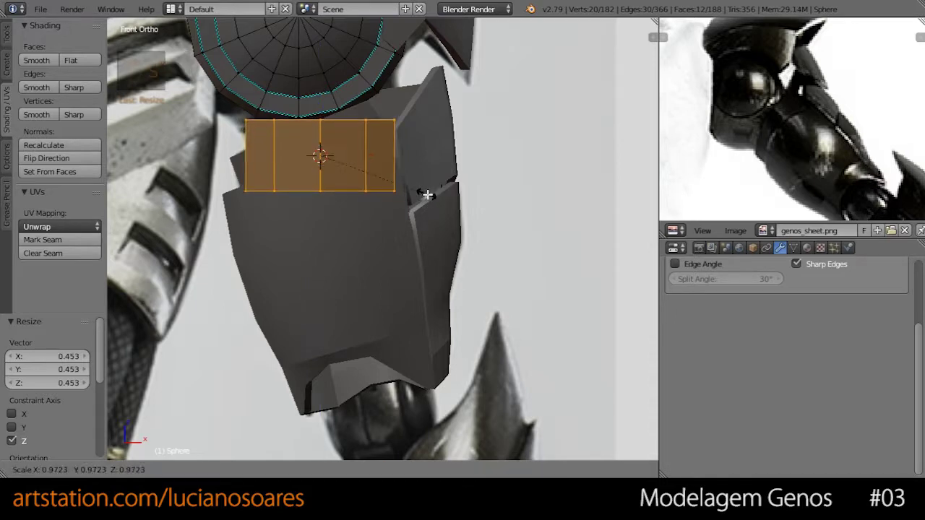
click(412, 187)
scroll(413, 187, down, 1)
shift+middle_drag(414, 189, 469, 217)
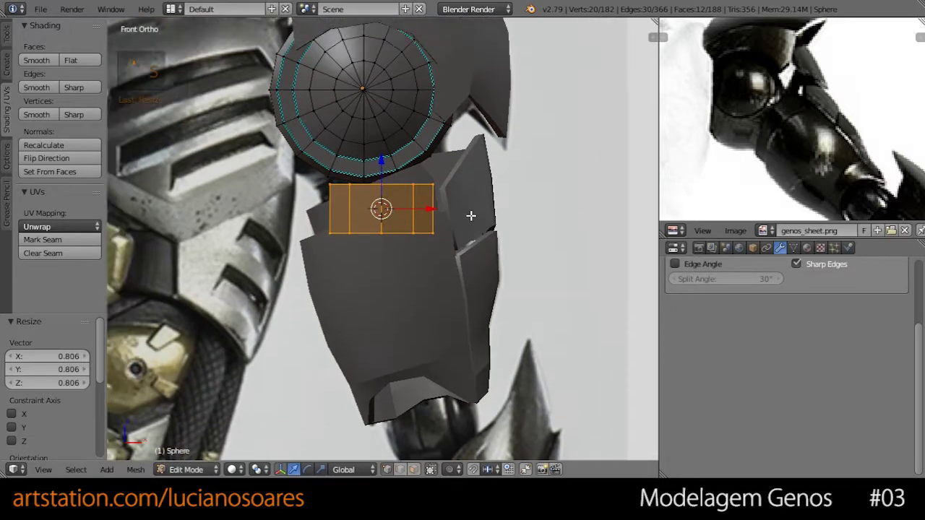
Step: Rotate the cylinder by -14.8° and move it by -0.048 in X and 0.120 in Z, up against the joint
key(r)
click(455, 194)
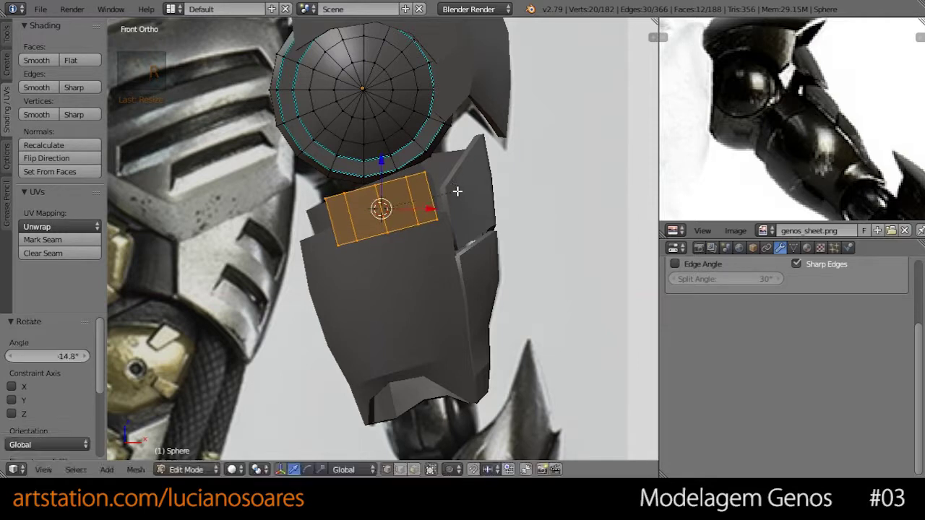
key(g)
click(447, 197)
key(r)
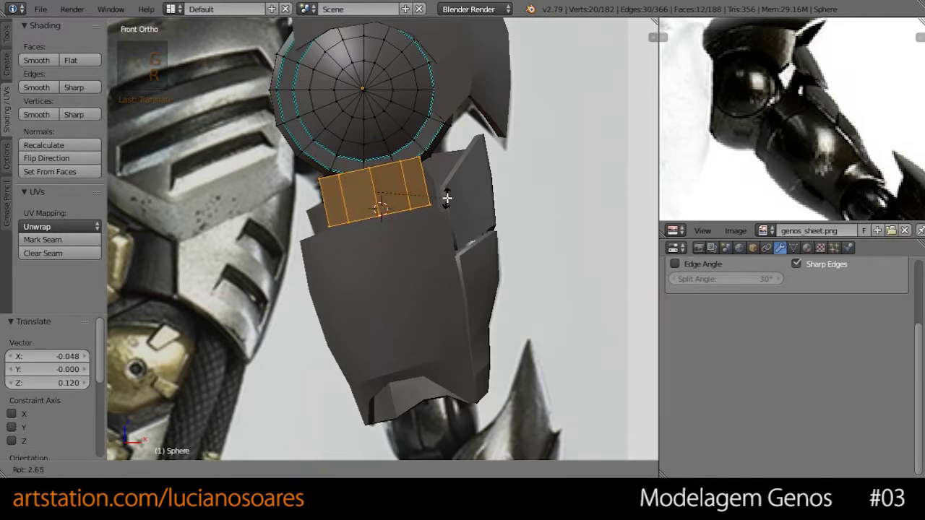
click(447, 197)
Step: Align the cylinder with the arm reference by moving it 0.072 in X and 0.057 in Z and rotating it 1.9°
key(z)
key(g)
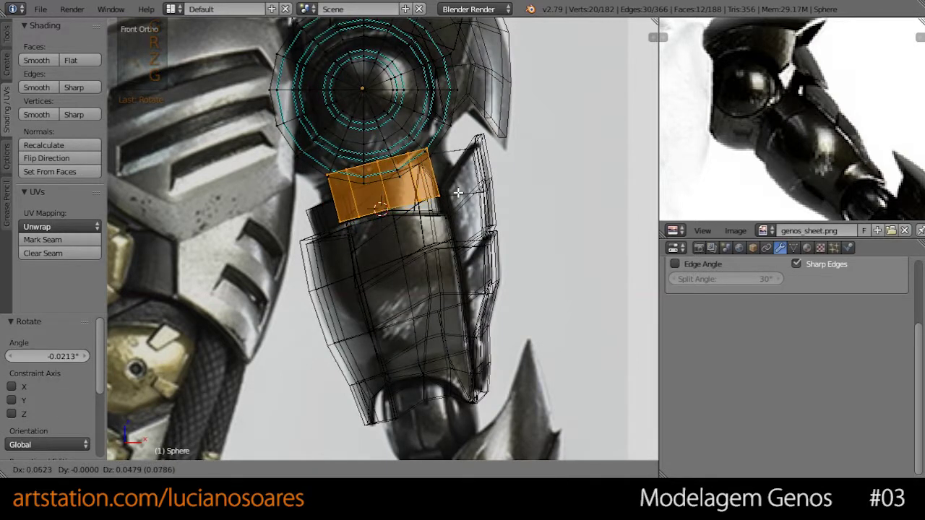
click(459, 192)
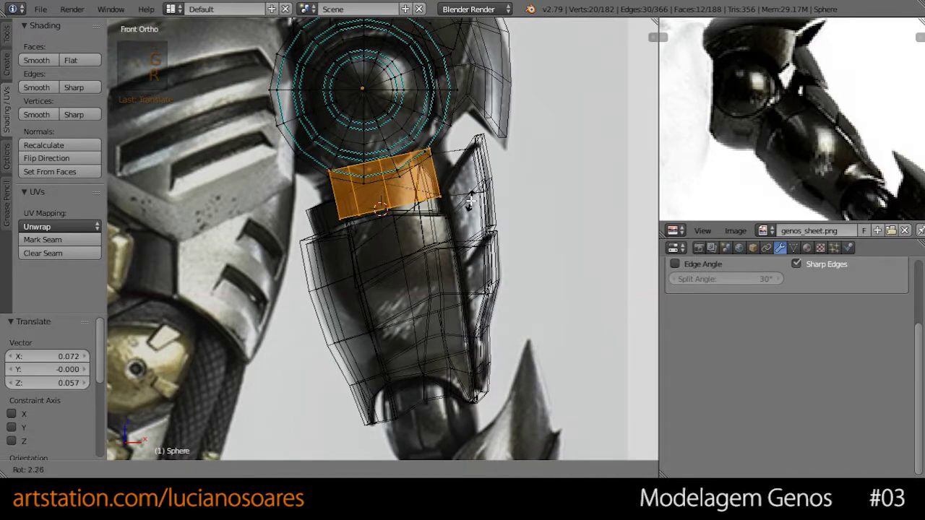
key(r)
click(466, 199)
key(z)
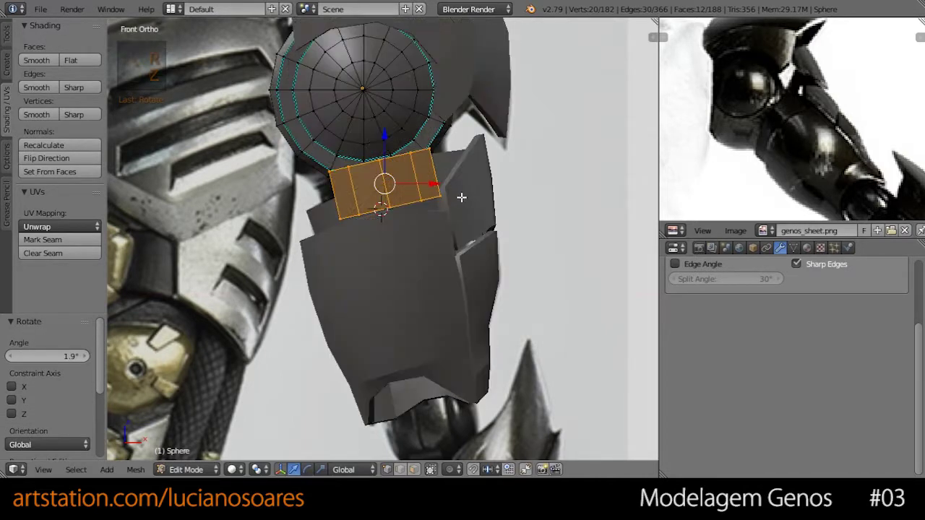
Step: Move the cylinder 0.610 along Y in the side view to centre it under the joint
middle_drag(460, 193, 324, 210)
key(z)
key(KP_3)
key(g)
key(y)
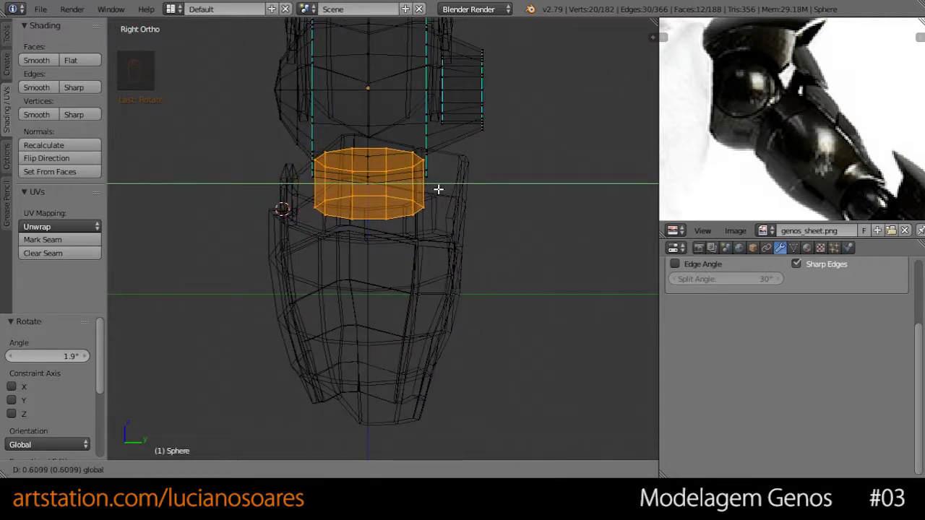
click(439, 188)
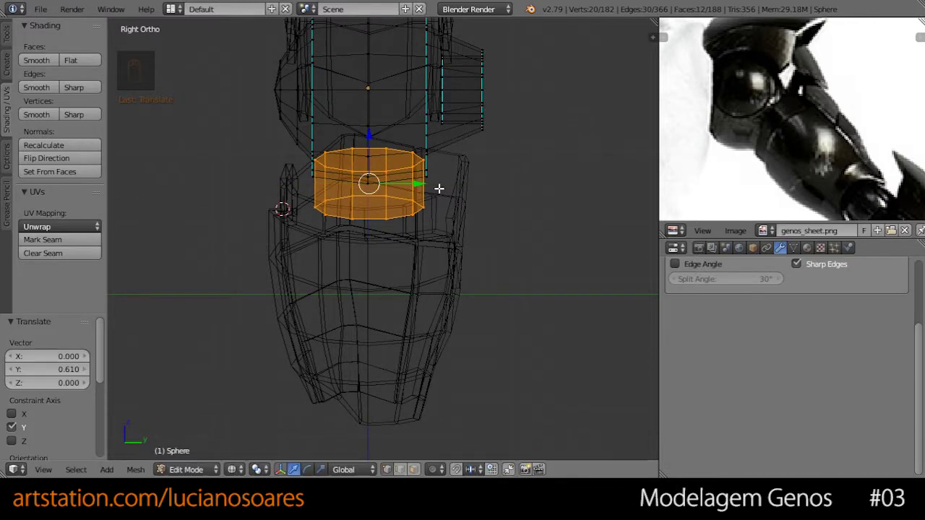
Step: Check the cylinder's fit between the joint and the armour plates, and select its lower edge loop in the front view
key(KP_1)
key(z)
scroll(467, 199, up, 3)
middle_drag(473, 196, 416, 214)
key(s)
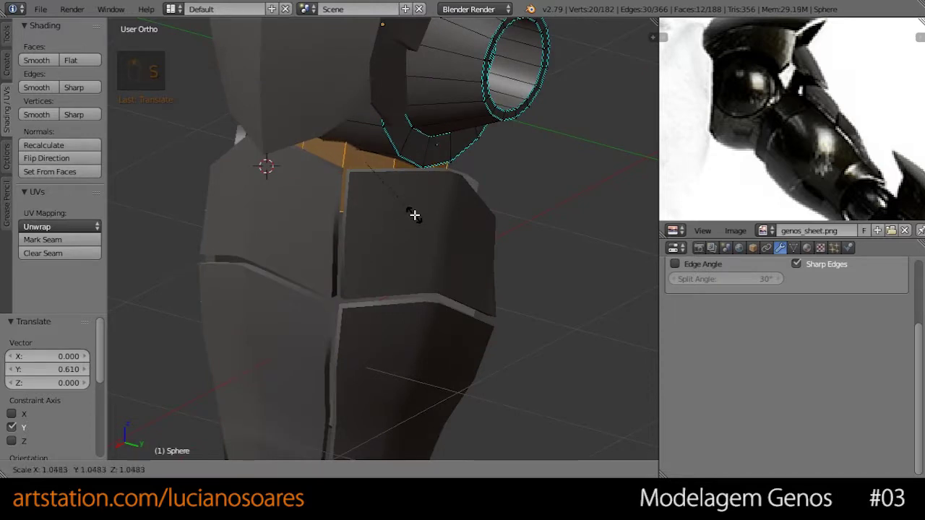
right_click(412, 213)
middle_drag(270, 241, 431, 219)
key(KP_1)
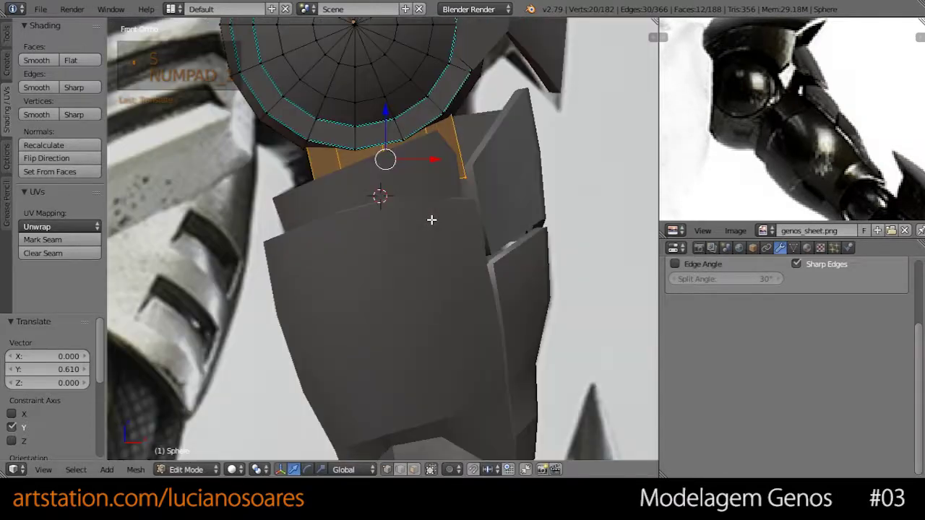
key(z)
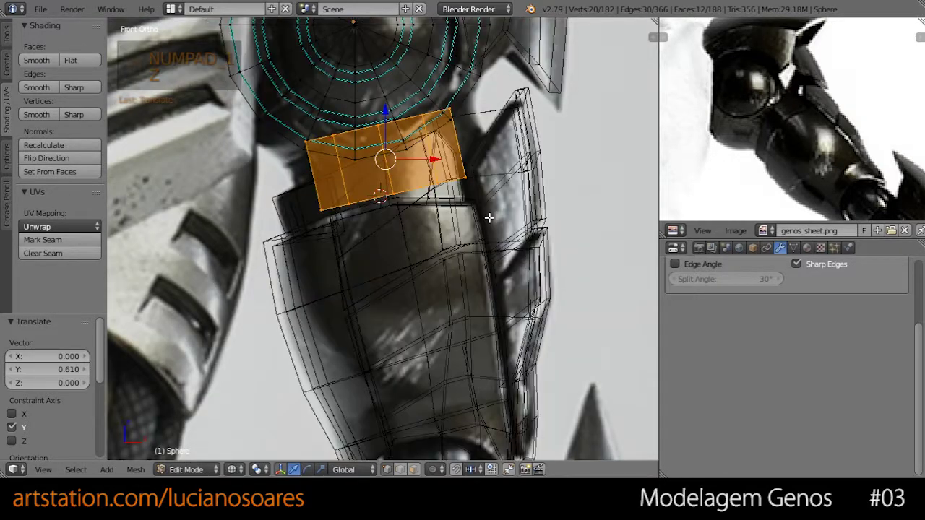
alt+right_click(409, 186)
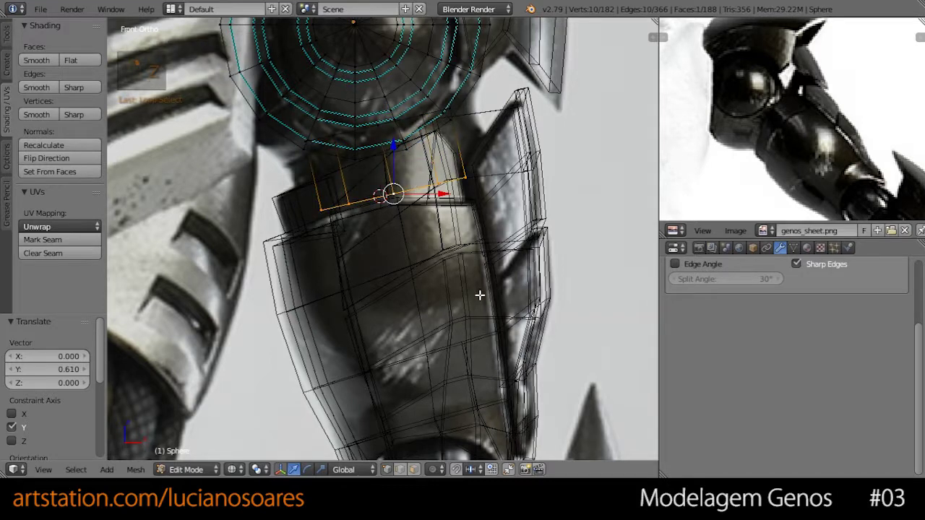
scroll(480, 295, down, 2)
key(g)
key(z)
key(z)
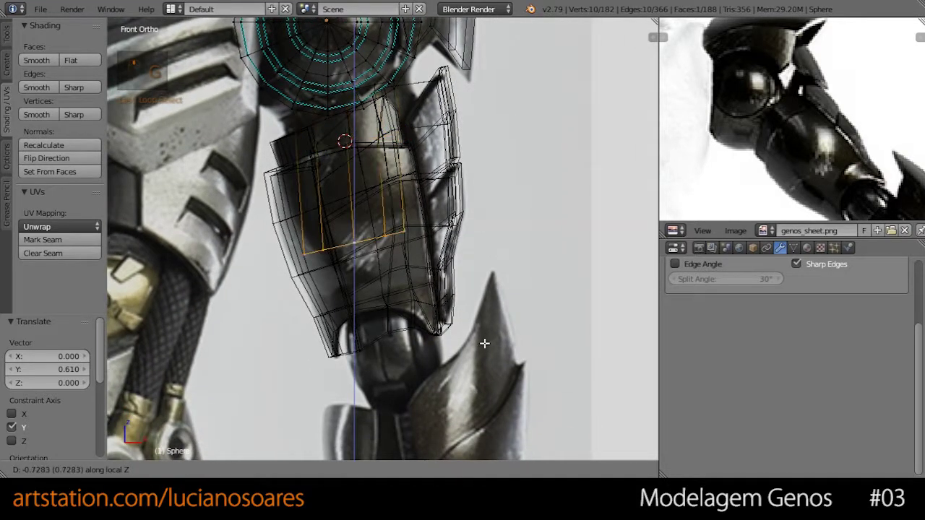
right_click(513, 350)
key(g)
key(g)
right_click(487, 333)
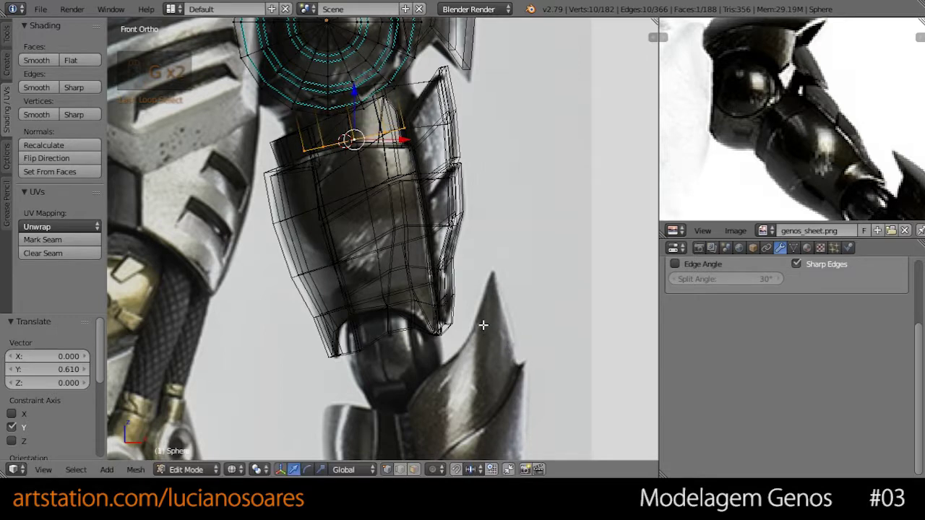
key(z)
key(z)
right_click(482, 334)
Step: Examine the cylinder's lower end inside the upper-arm armour against the reference, in wireframe and solid shading
shift+middle_drag(429, 221, 477, 298)
key(z)
key(z)
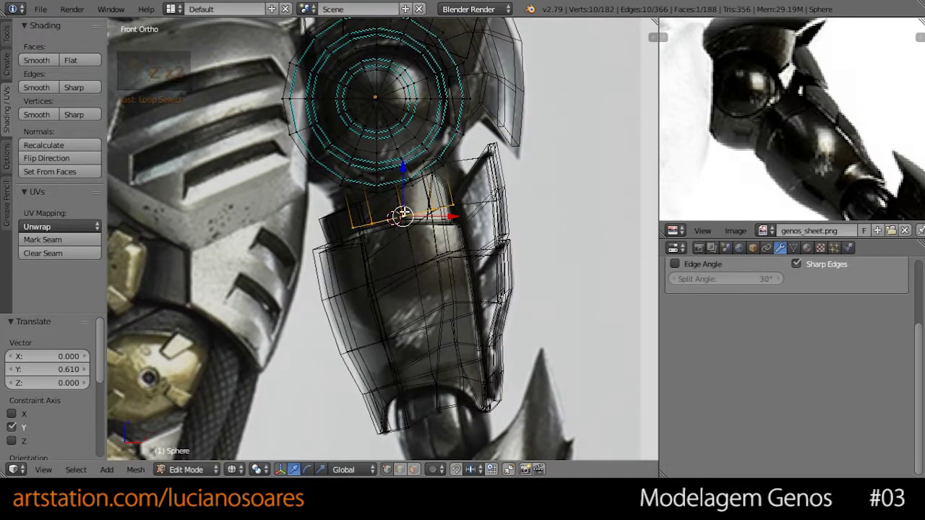
key(z)
scroll(376, 204, up, 2)
middle_drag(375, 205, 504, 200)
key(KP_1)
key(z)
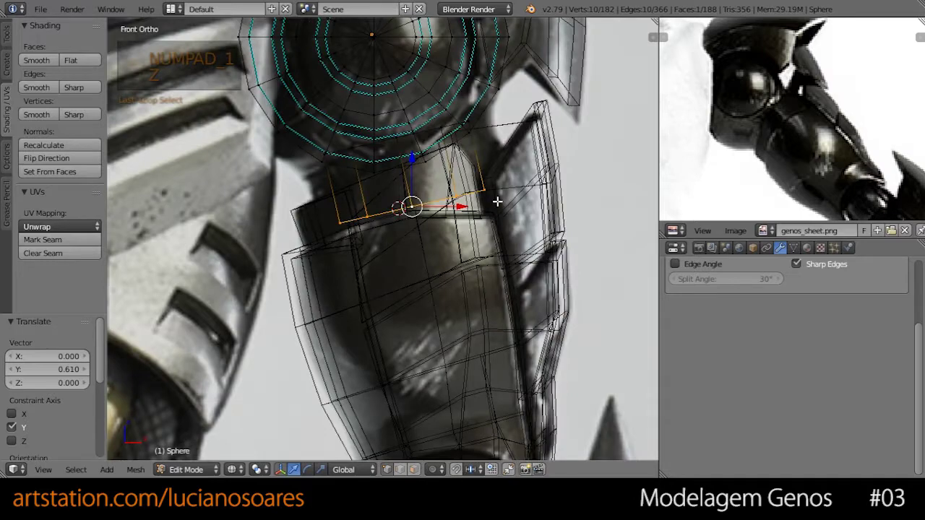
scroll(497, 206, down, 5)
mouse_move(489, 281)
shift+middle_down()
mouse_move(483, 194)
mouse_move(484, 175)
mouse_move(497, 249)
mouse_move(492, 172)
mouse_move(485, 216)
shift+middle_up()
scroll(484, 220, up, 2)
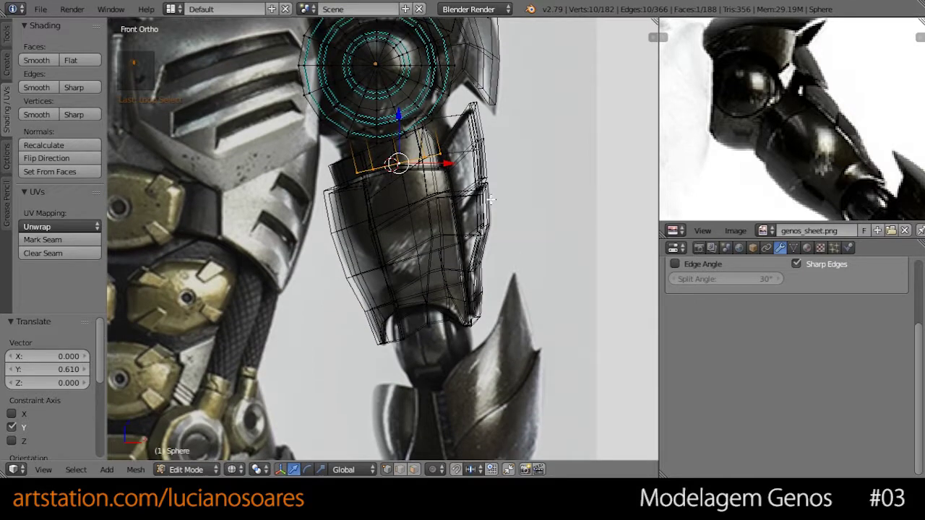
Step: Hide the two upper-arm armour objects and reopen the joint's mesh for editing
key(Tab)
key(z)
right_click(490, 197)
key(h)
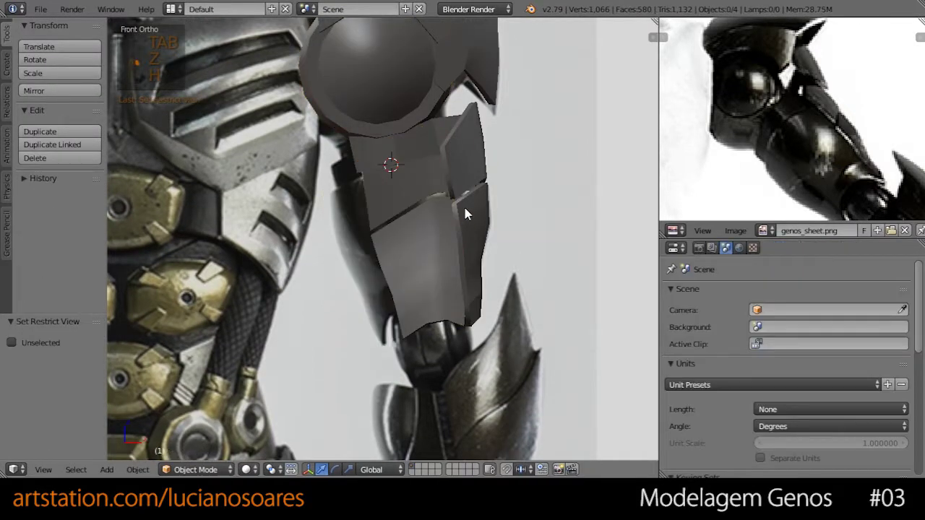
right_click(467, 209)
key(h)
right_click(421, 166)
key(Tab)
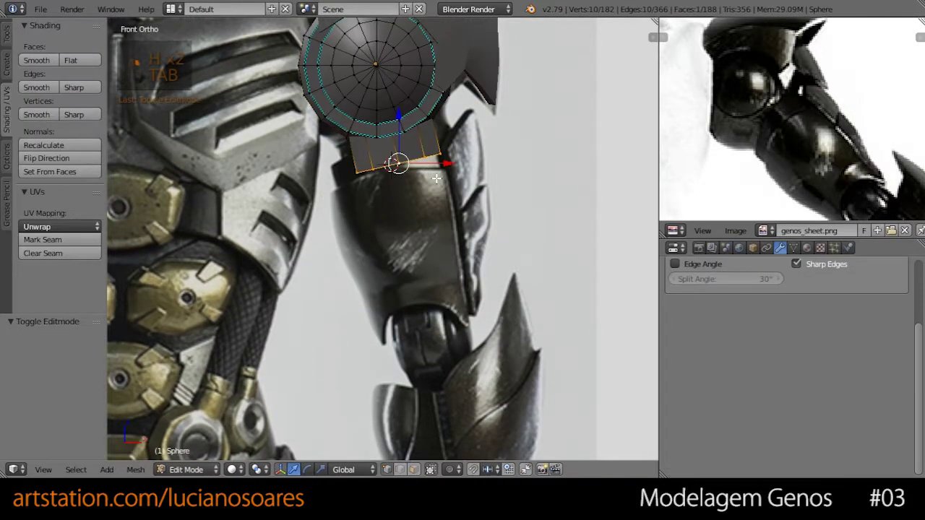
Step: Extrude the cylinder's lower end inward at a scale of 0.610, then about 1.2 along its normal to form the arm shaft
scroll(437, 144, up, 2)
shift+middle_drag(454, 158, 380, 154)
key(e)
key(s)
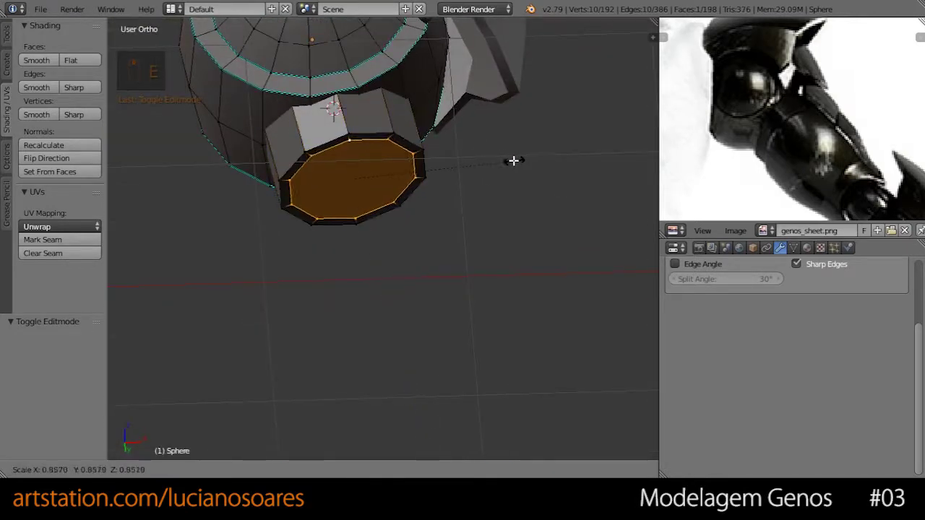
click(469, 169)
key(KP_1)
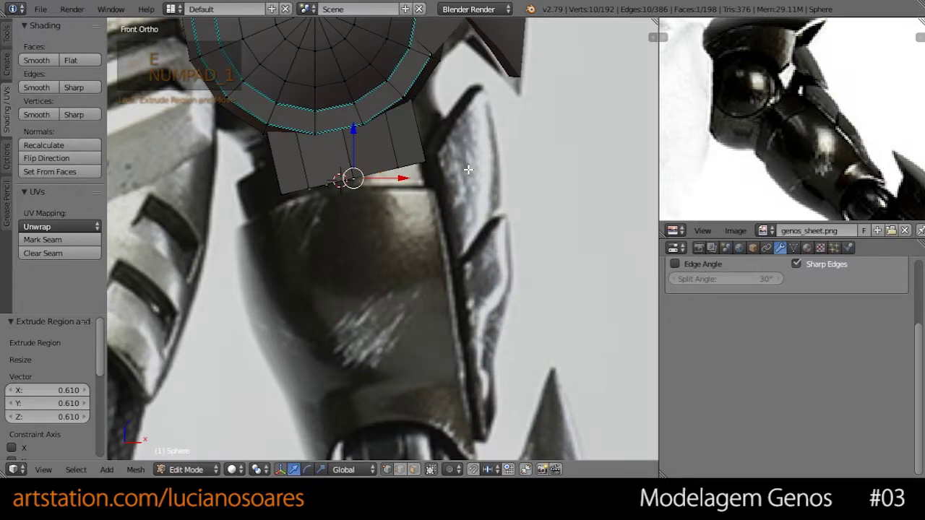
scroll(470, 217, up, 3)
key(e)
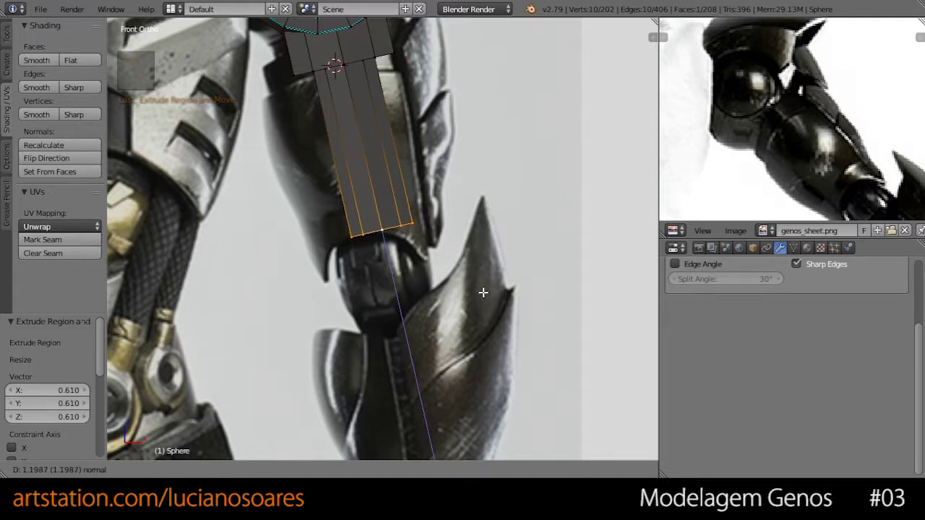
click(483, 292)
Step: Extrude the shaft's end outward at a scale of 1.170 and about 0.21 along its normal as a collar, and leave Edit Mode
key(e)
key(s)
click(500, 300)
key(e)
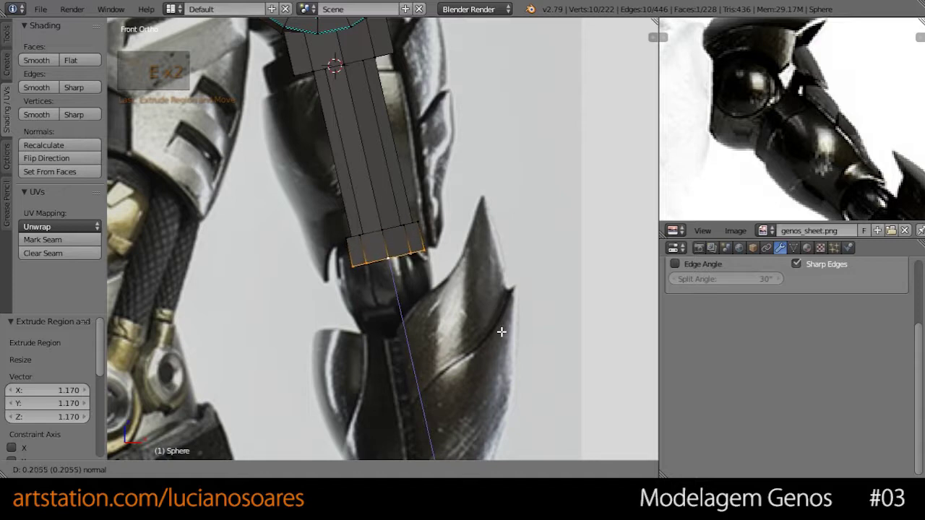
click(502, 332)
scroll(502, 328, down, 3)
scroll(469, 273, up, 1)
key(Tab)
scroll(470, 273, up, 1)
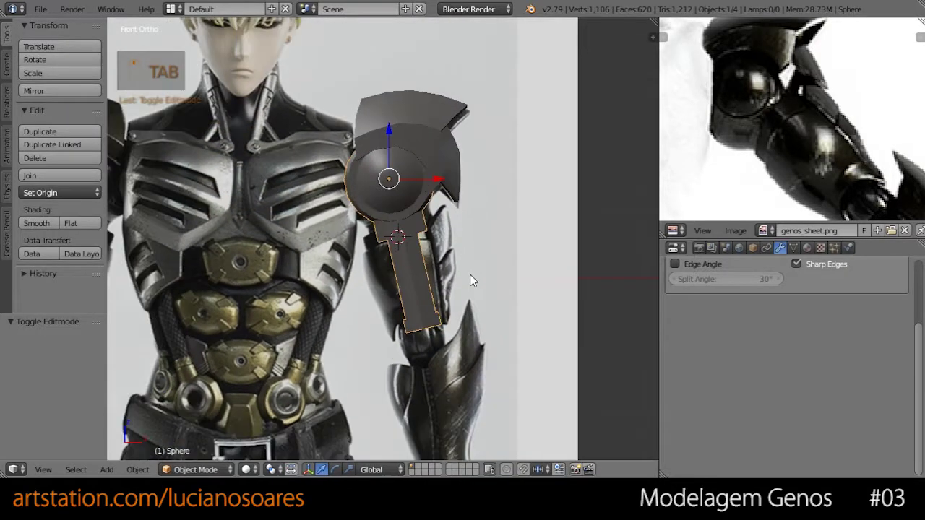
scroll(470, 273, up, 5)
middle_drag(479, 233, 359, 223)
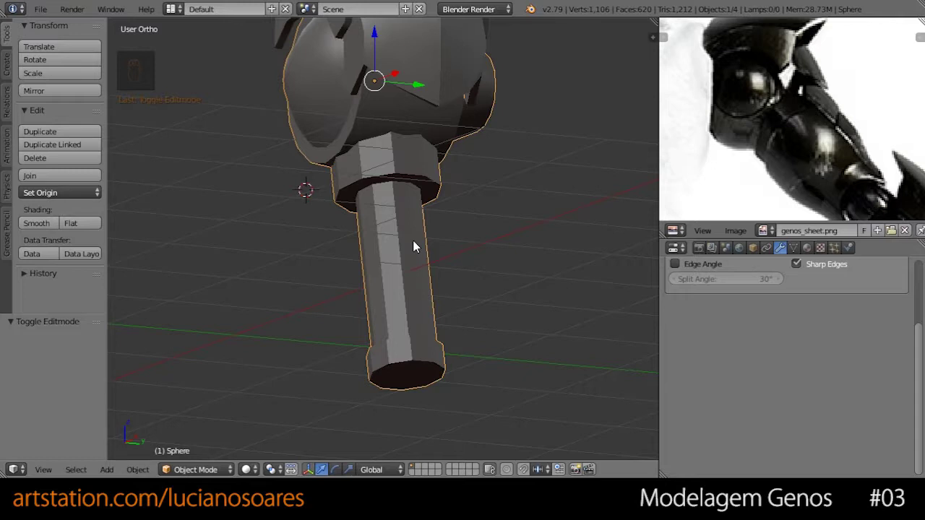
Step: Apply smooth shading to the joint object with its new arm shaft
key(KP_1)
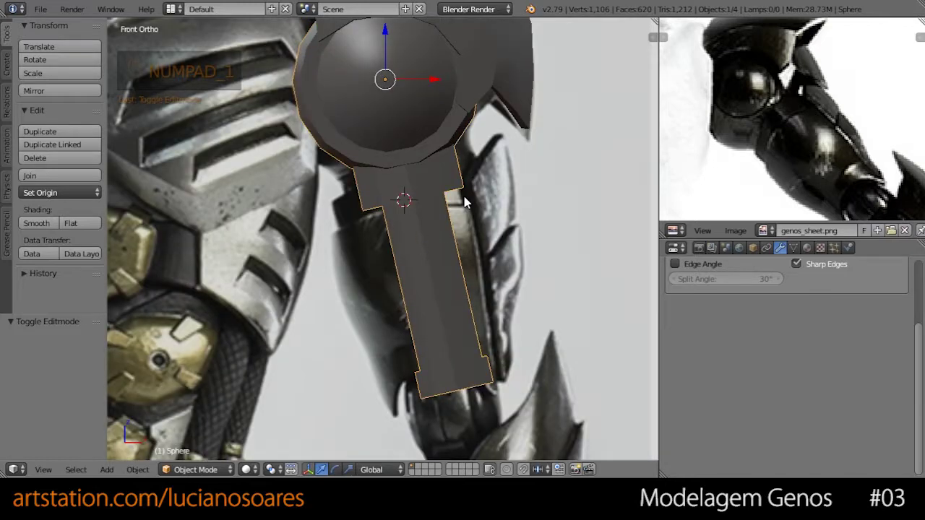
middle_drag(446, 217, 428, 201)
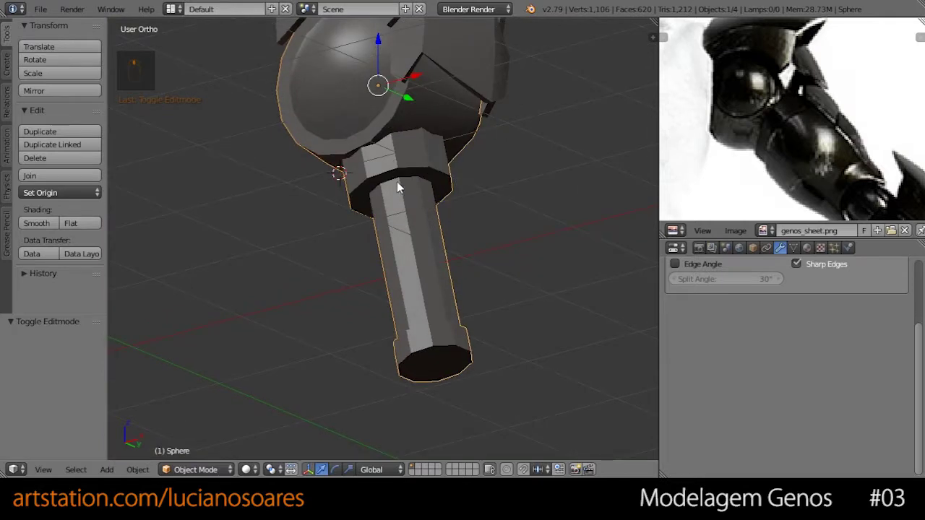
click(37, 224)
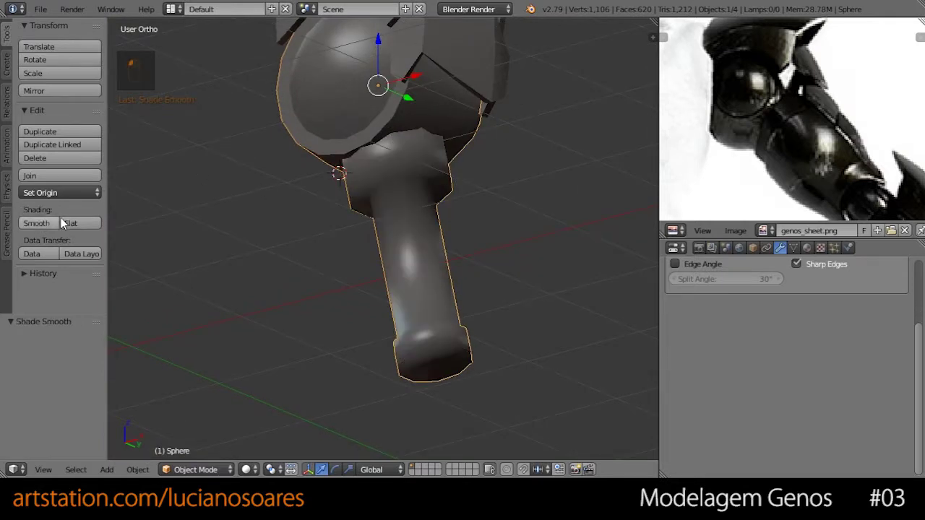
Step: Mark the edge loops around the upper cylinder, the shaft and its end collar as sharp, and leave Edit Mode
key(Tab)
alt+click(402, 191)
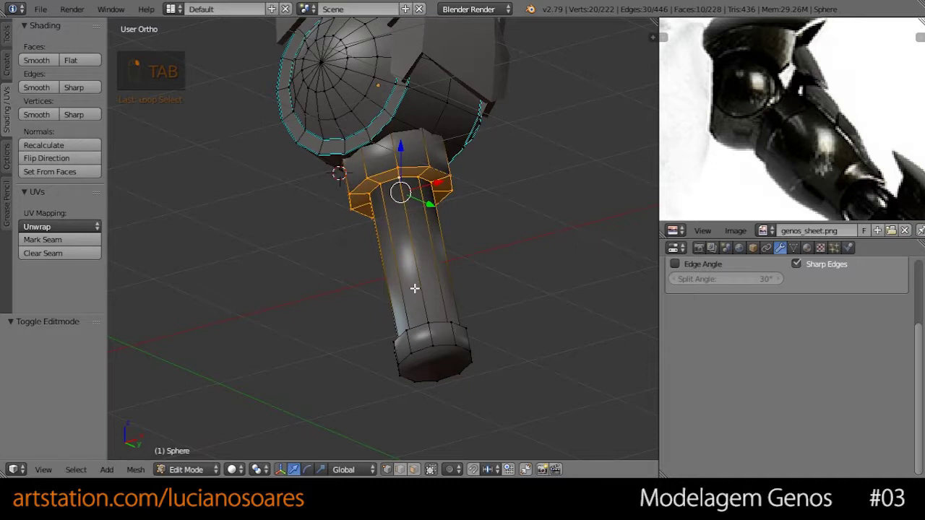
click(409, 471)
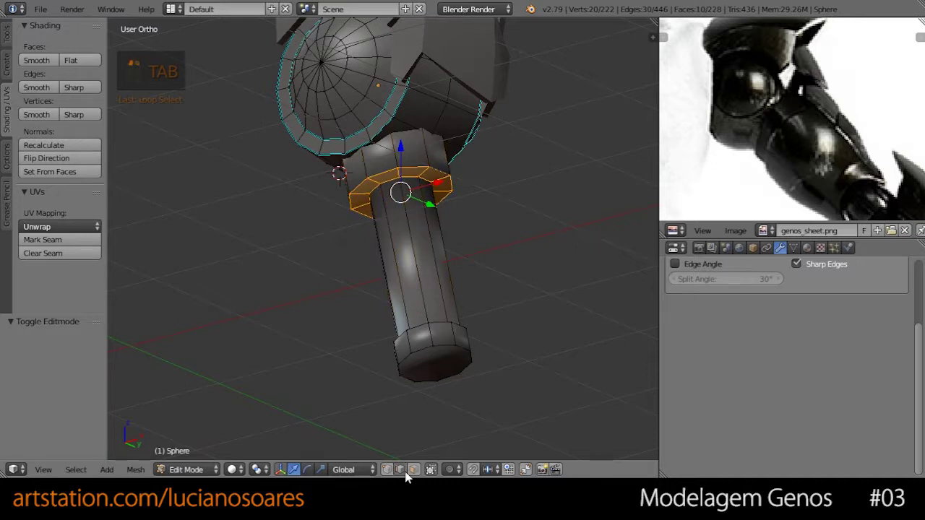
right_click(428, 352)
shift+right_click(386, 176)
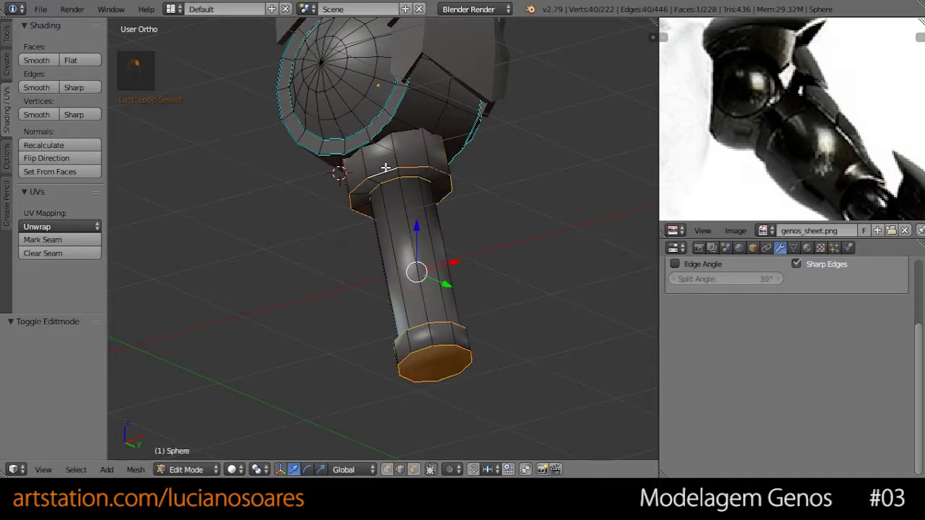
key(z)
shift+right_click(392, 126)
key(z)
mouse_move(392, 126)
middle_down()
mouse_move(455, 239)
mouse_move(449, 287)
middle_up()
alt+shift+right_click(460, 312)
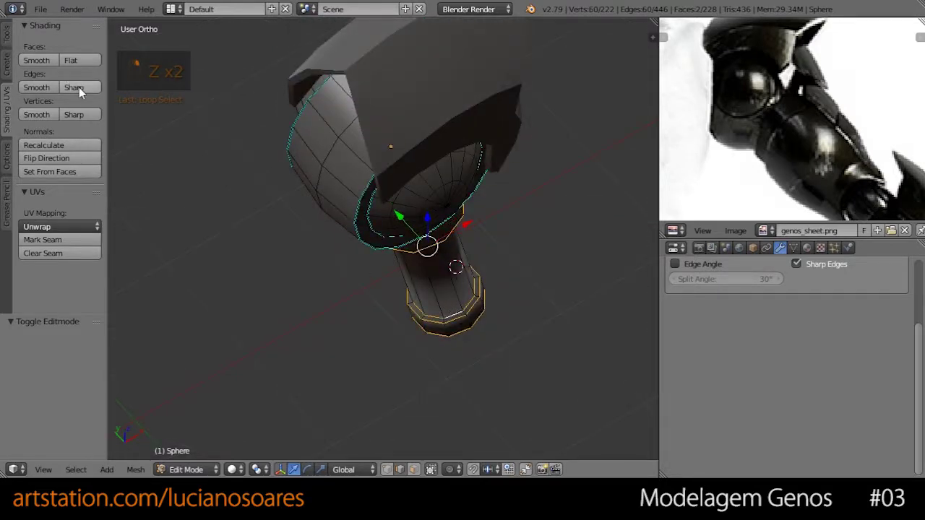
key(Tab)
Step: Unhide the upper-arm armour objects and check them over the shaft against the front reference
key(KP_1)
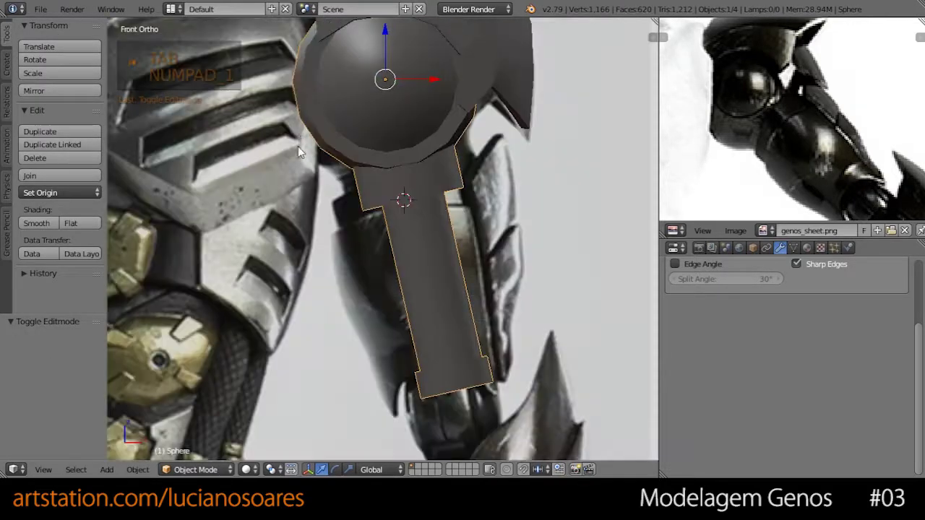
scroll(412, 187, down, 3)
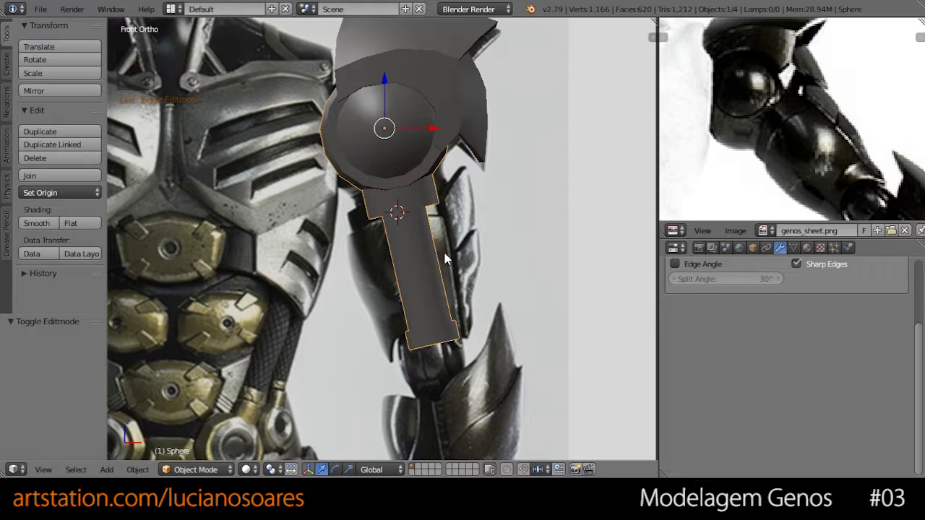
key(alt+h)
scroll(453, 249, up, 2)
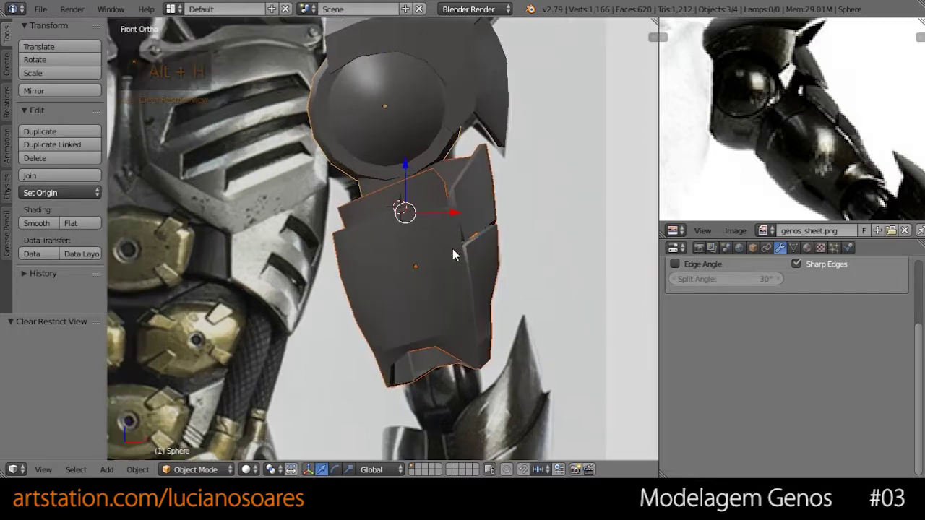
scroll(453, 260, down, 1)
shift+scroll(463, 256, down, 2)
middle_drag(473, 259, 135, 252)
Step: Select all the shoulder and arm objects, centre the view on them and save the file
key(a)
key(a)
key(a)
key(KP_Decimal)
middle_drag(354, 221, 511, 276)
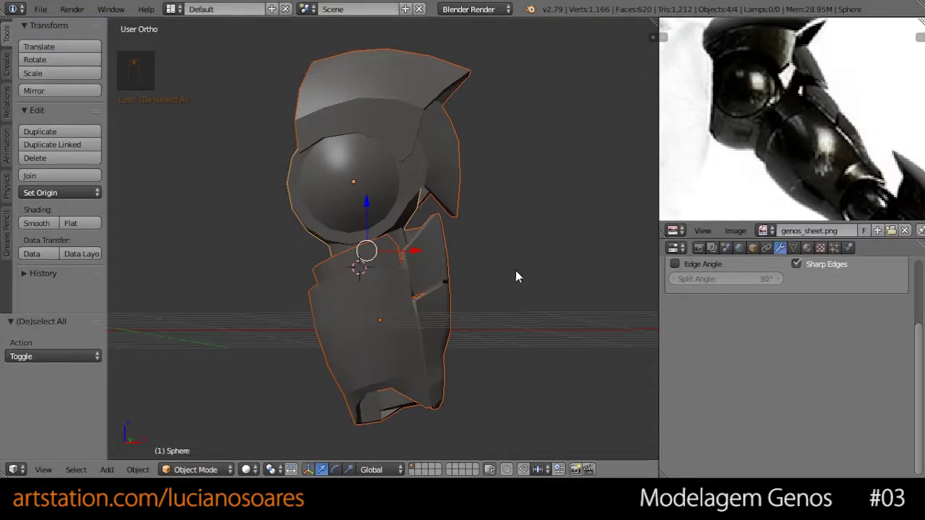
key(ctrl+s)
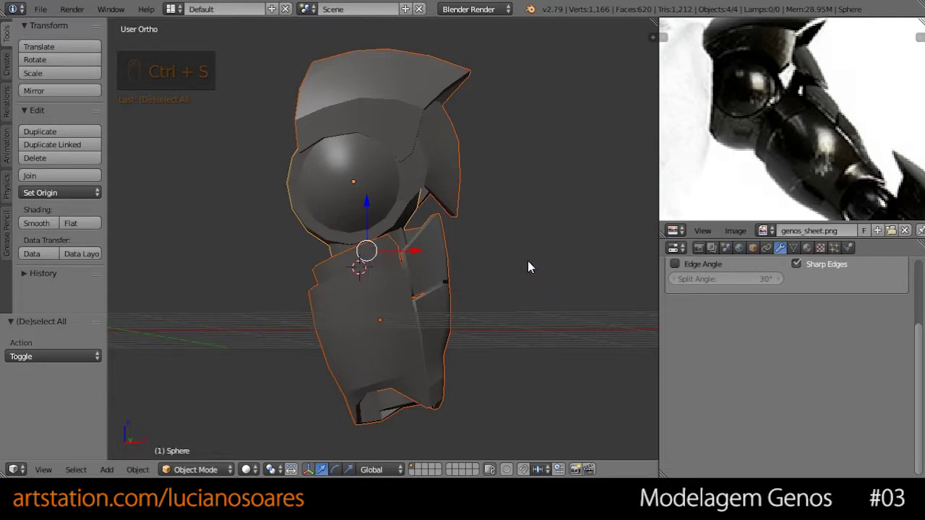